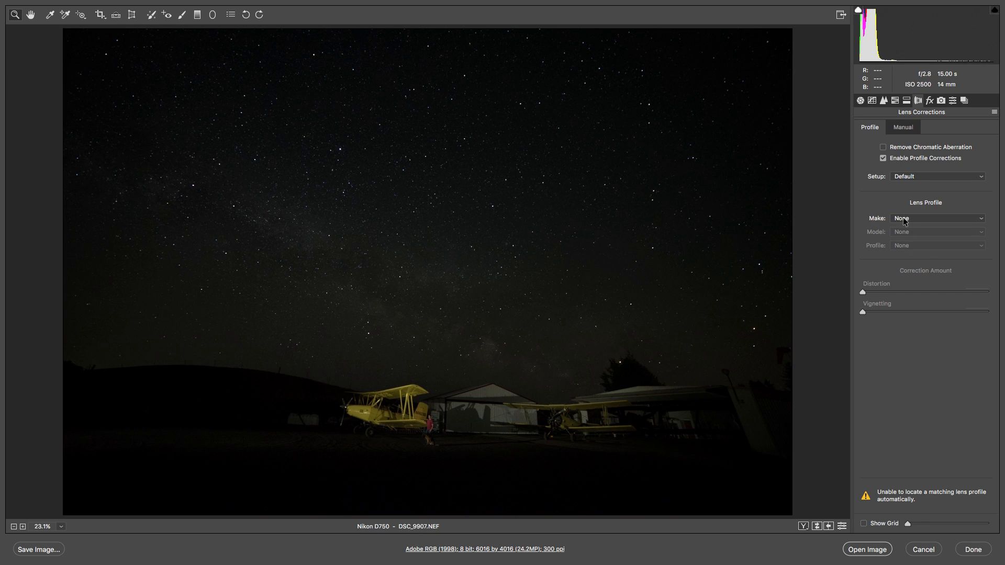
Step: Apply the Rokinon lens profile to the raw photo's profile corrections
{"action": "left_click", "coordinate": [905, 220]}
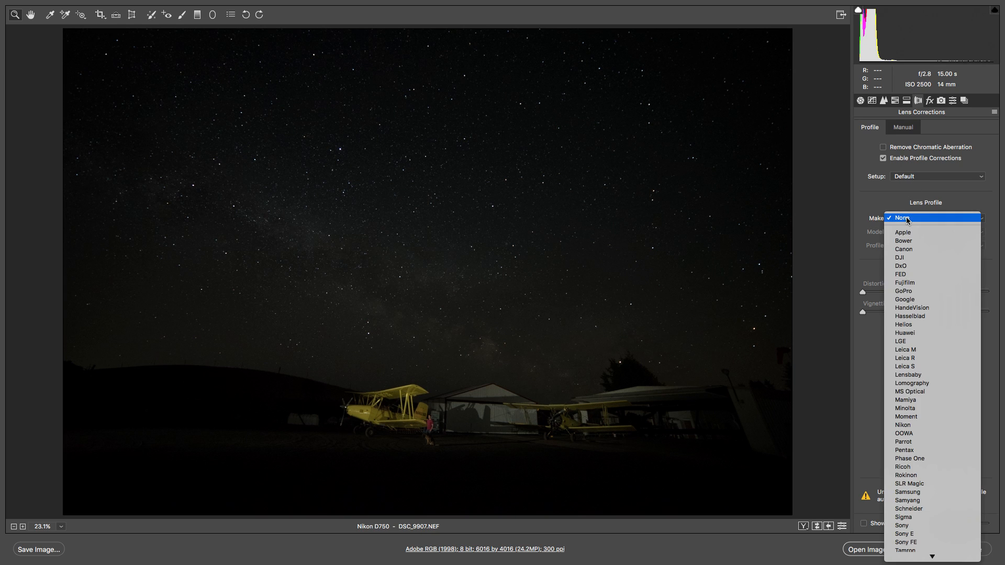
{"action": "left_click", "coordinate": [917, 475]}
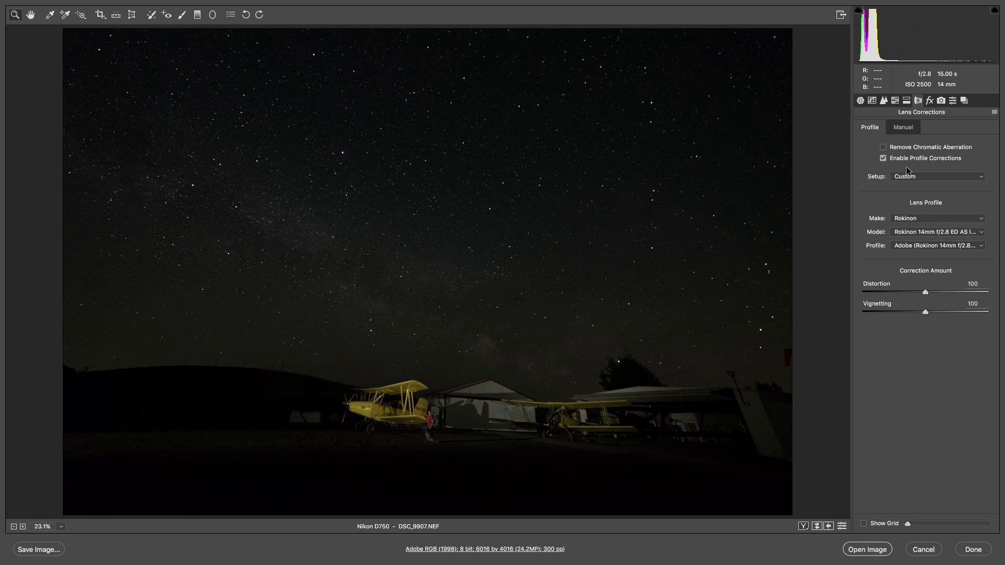
Step: In the basic adjustments, set Highlights to -11 and Shadows to +93
{"action": "left_click", "coordinate": [860, 100]}
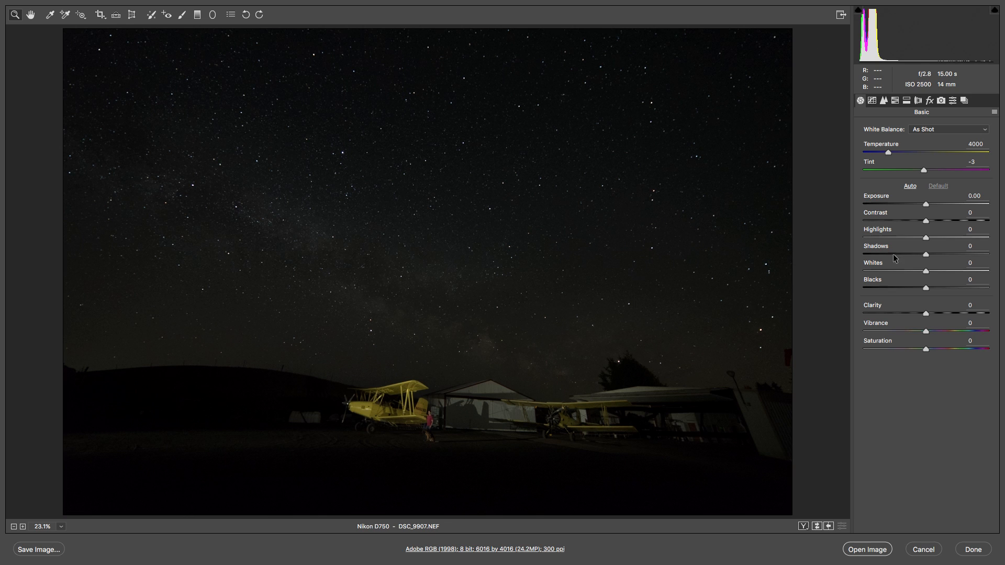
{"action": "left_click", "coordinate": [895, 238]}
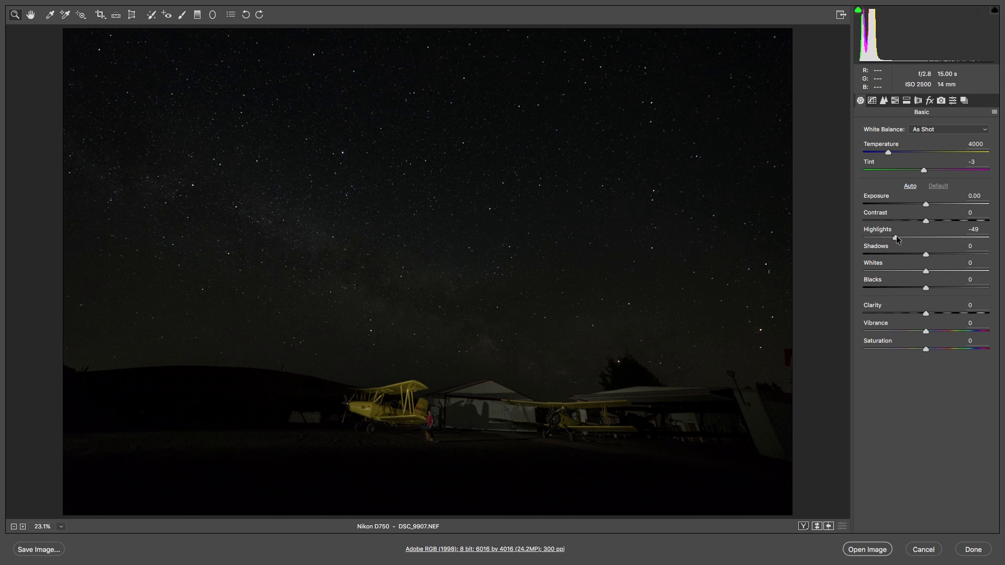
{"action": "left_click_drag", "start_coordinate": [899, 237], "coordinate": [924, 242]}
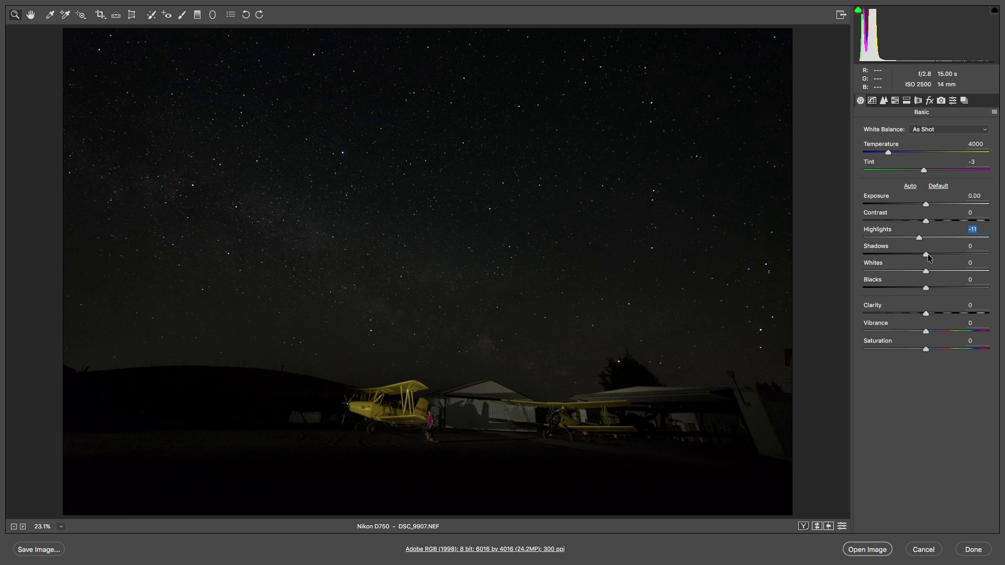
{"action": "left_click_drag", "start_coordinate": [938, 255], "coordinate": [946, 255]}
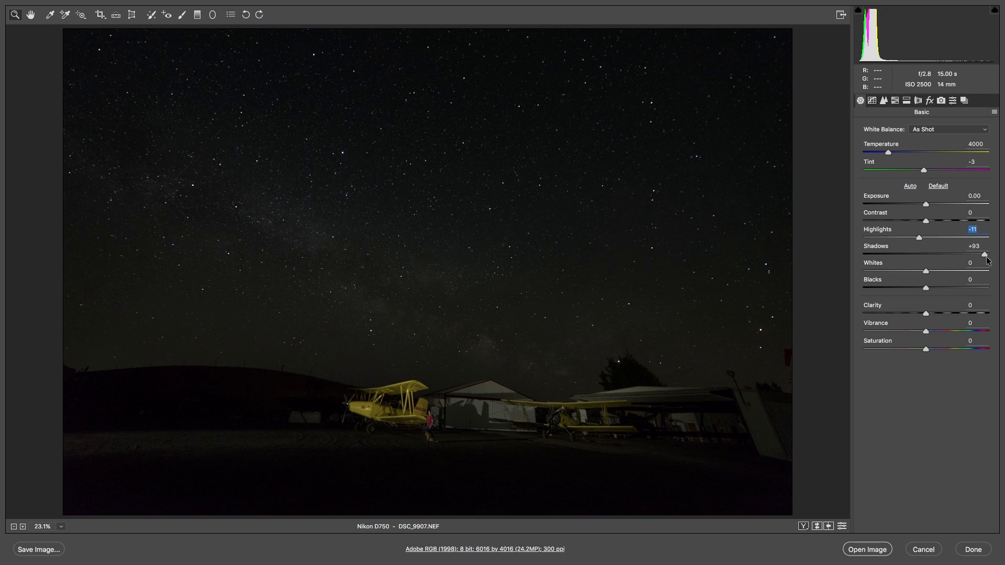
{"action": "key", "text": "Tab"}
{"action": "key", "text": "F2"}
Step: Raise Clarity to +62 and Vibrance to +35
{"action": "left_click_drag", "start_coordinate": [940, 313], "coordinate": [967, 314]}
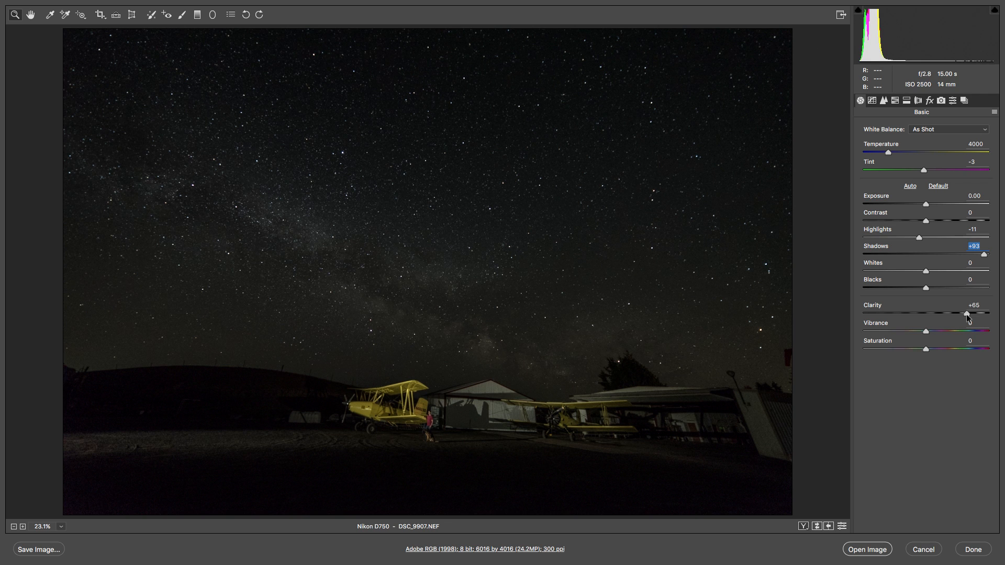
{"action": "mouse_move", "coordinate": [966, 314]}
{"action": "left_mouse_down"}
{"action": "mouse_move", "coordinate": [989, 325]}
{"action": "mouse_move", "coordinate": [968, 328]}
{"action": "mouse_move", "coordinate": [965, 316]}
{"action": "left_mouse_up"}
{"action": "left_click_drag", "start_coordinate": [940, 333], "coordinate": [945, 334]}
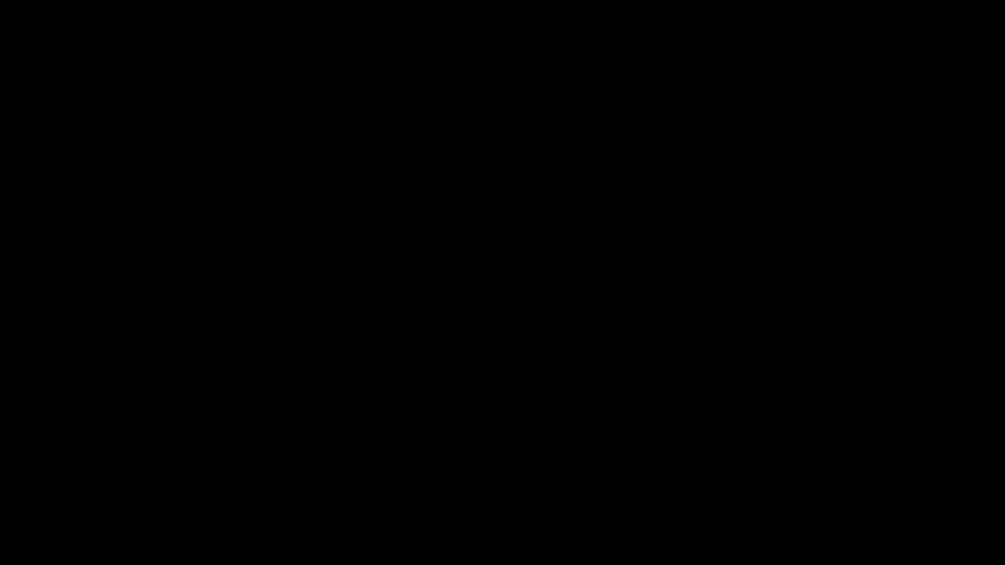
{"action": "left_click", "coordinate": [948, 332]}
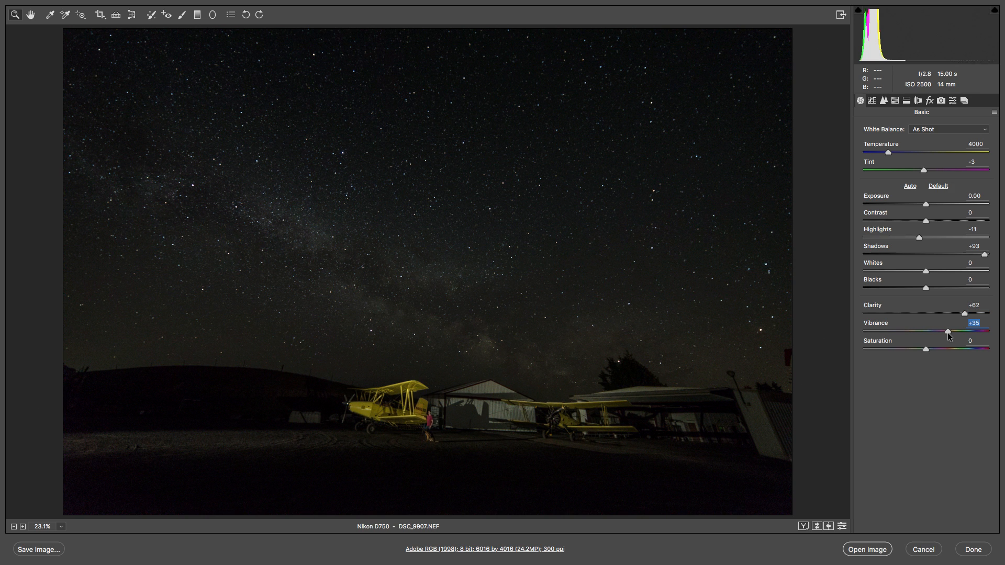
Step: Try brighter exposures and settle on an Exposure of +0.40
{"action": "left_click_drag", "start_coordinate": [926, 204], "coordinate": [930, 205]}
{"action": "left_click_drag", "start_coordinate": [929, 204], "coordinate": [937, 204]}
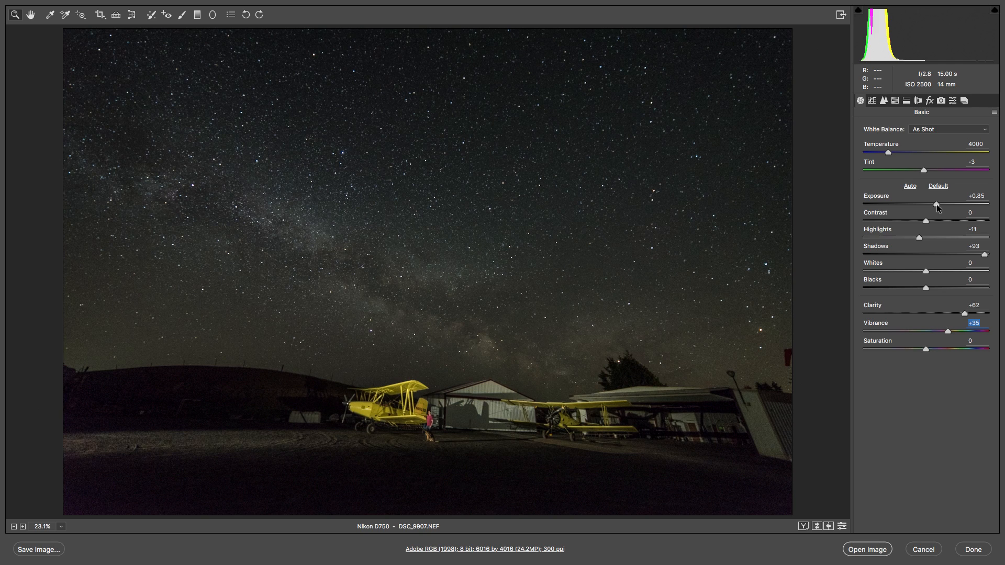
{"action": "left_click_drag", "start_coordinate": [937, 204], "coordinate": [936, 204]}
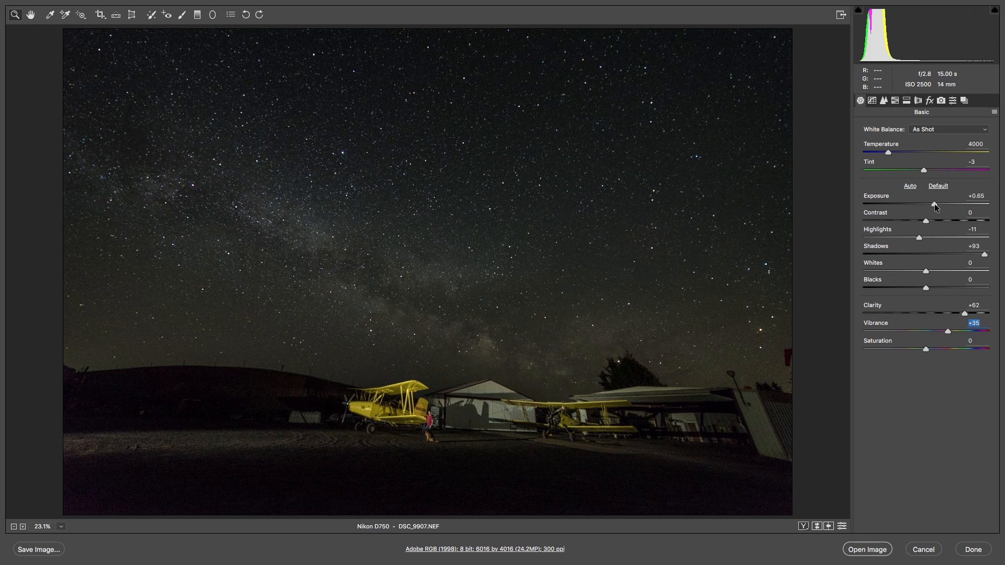
{"action": "left_click_drag", "start_coordinate": [933, 204], "coordinate": [931, 204]}
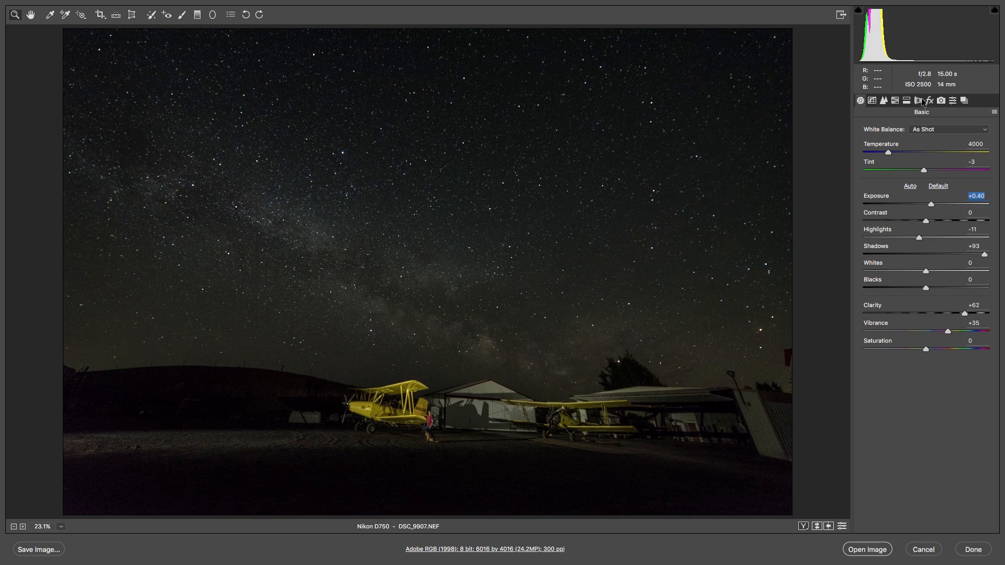
Step: Reduce the Rokinon lens profile's vignetting correction amount to about 63
{"action": "left_click", "coordinate": [919, 100]}
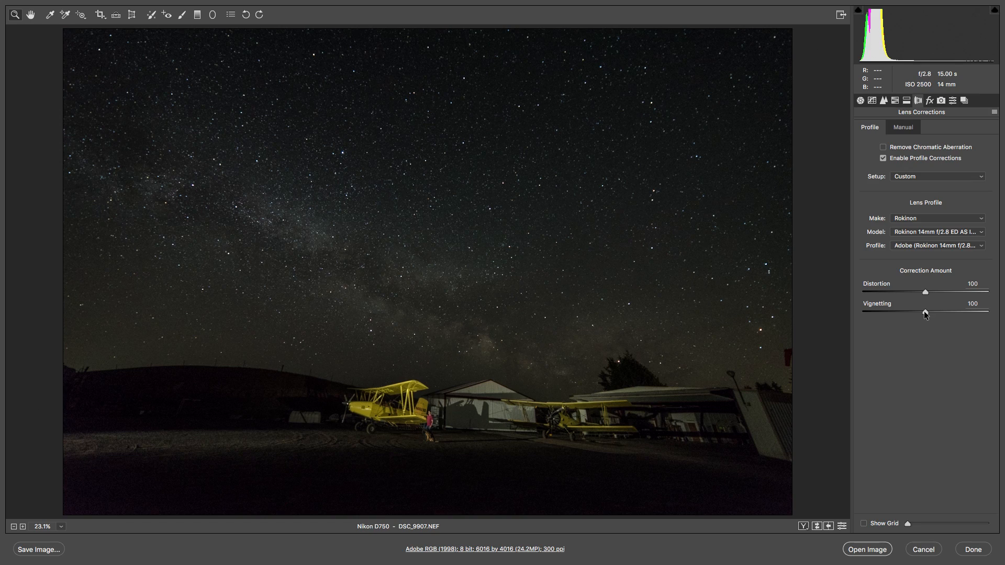
{"action": "left_click_drag", "start_coordinate": [925, 313], "coordinate": [900, 315]}
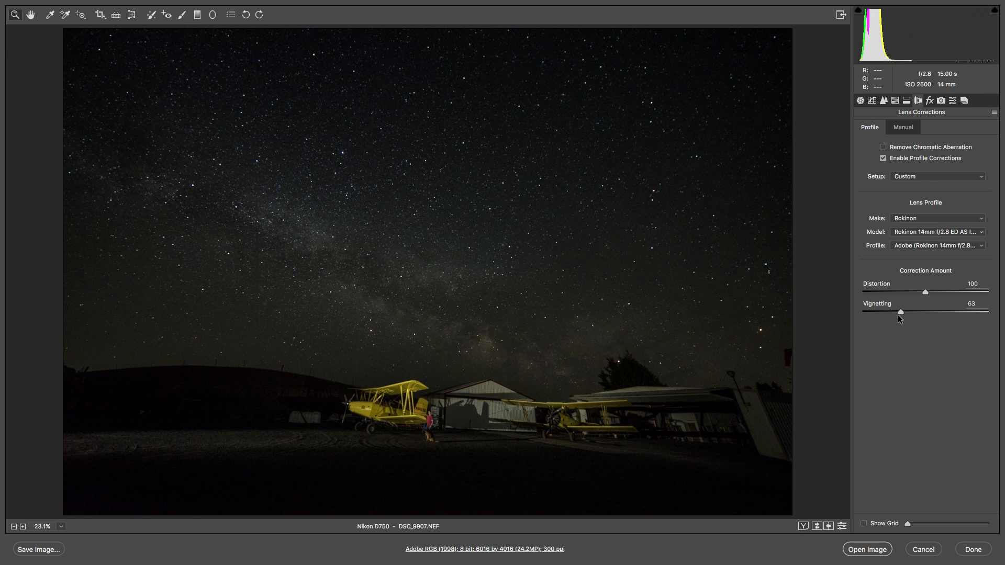
{"action": "left_click", "coordinate": [898, 315]}
Step: Return to the basic adjustments, try small colour temperature shifts, and set Temperature to 4000
{"action": "left_click", "coordinate": [860, 100]}
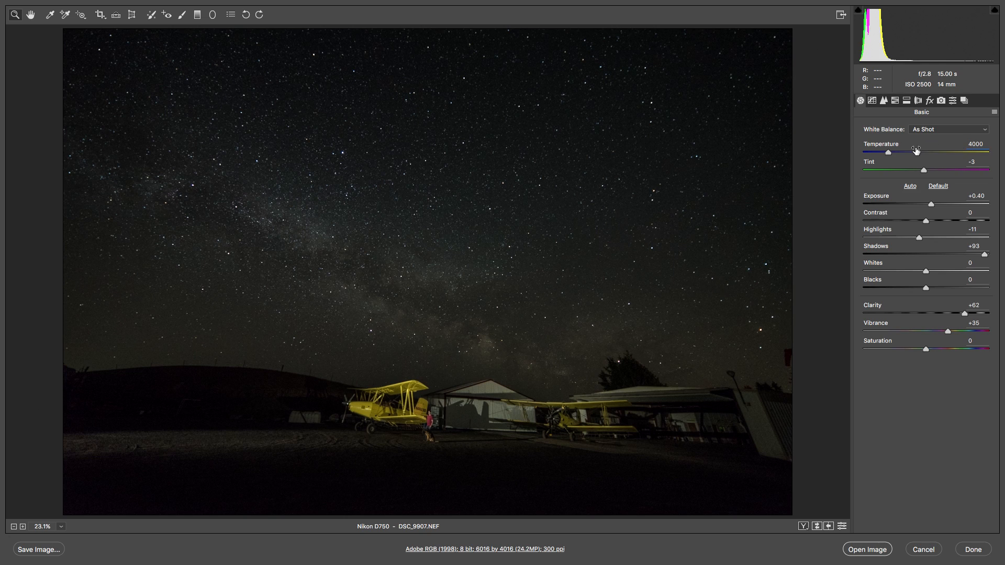
{"action": "left_click_drag", "start_coordinate": [888, 155], "coordinate": [886, 155]}
{"action": "left_click_drag", "start_coordinate": [884, 153], "coordinate": [887, 152]}
{"action": "left_click_drag", "start_coordinate": [888, 155], "coordinate": [888, 154]}
{"action": "type", "text": "4"}
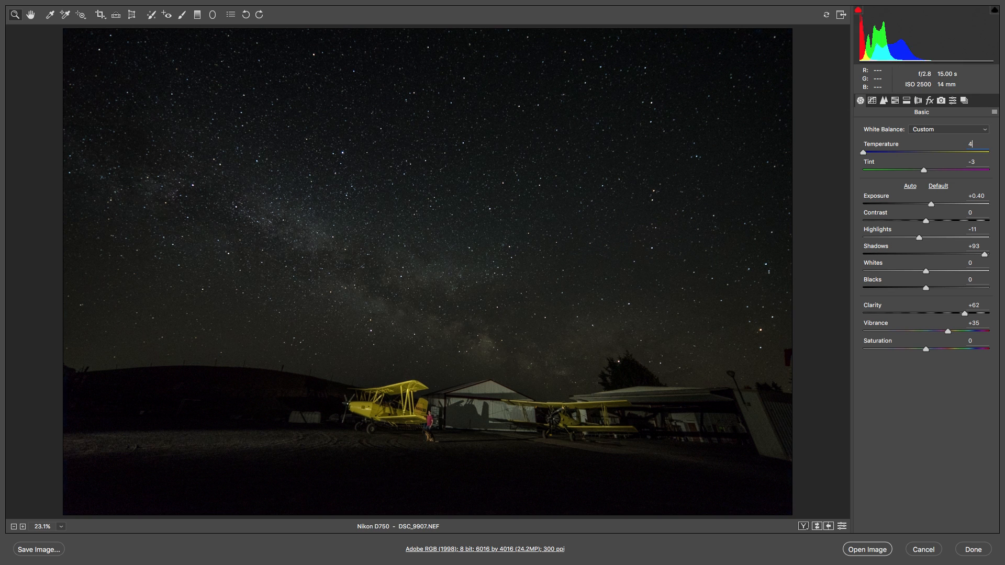
{"action": "type", "text": "000"}
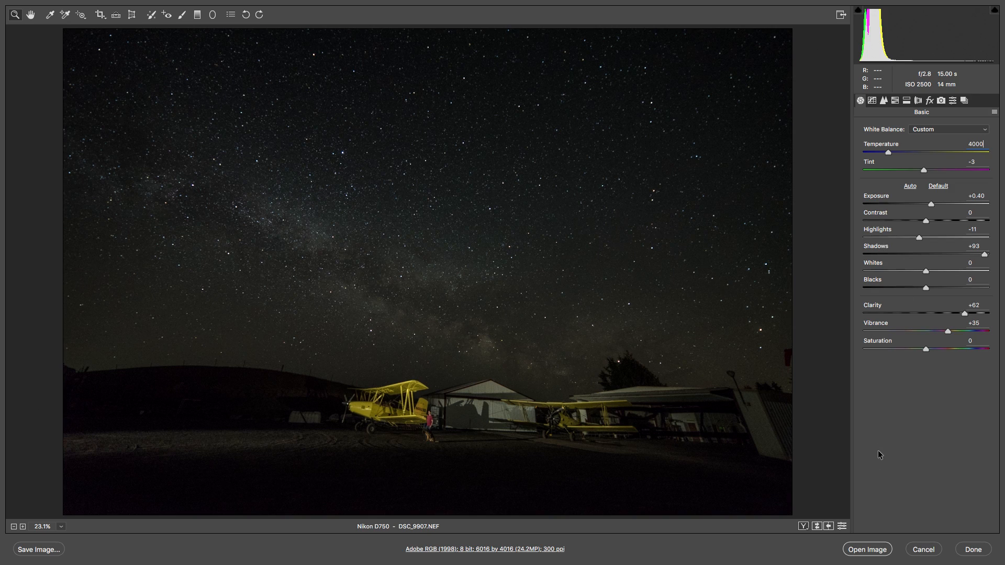
Step: Open the developed raw image in Photoshop, nudge the Selective Tool palette aside and collapse the document properties
{"action": "left_click", "coordinate": [860, 551]}
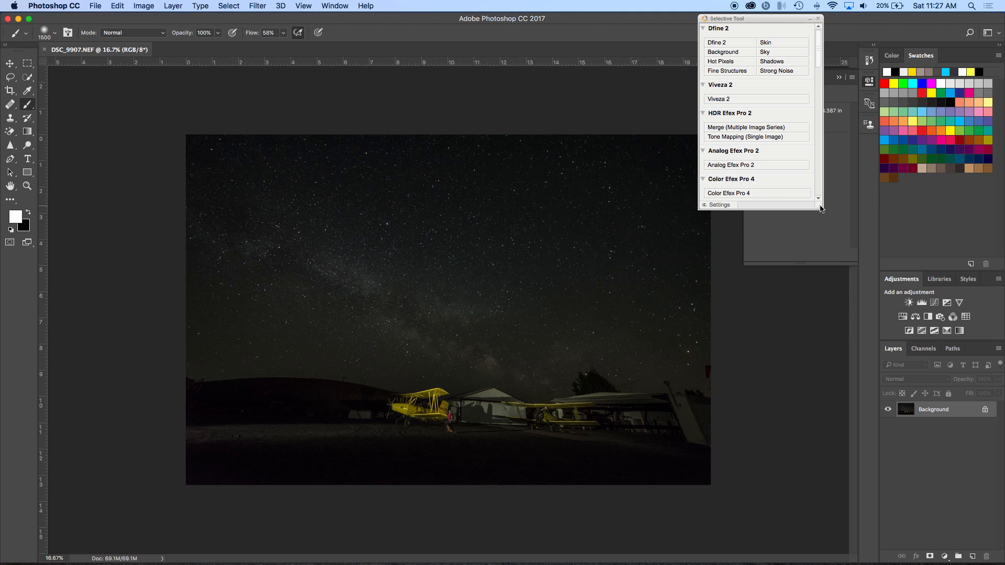
{"action": "left_click_drag", "start_coordinate": [823, 210], "coordinate": [830, 190]}
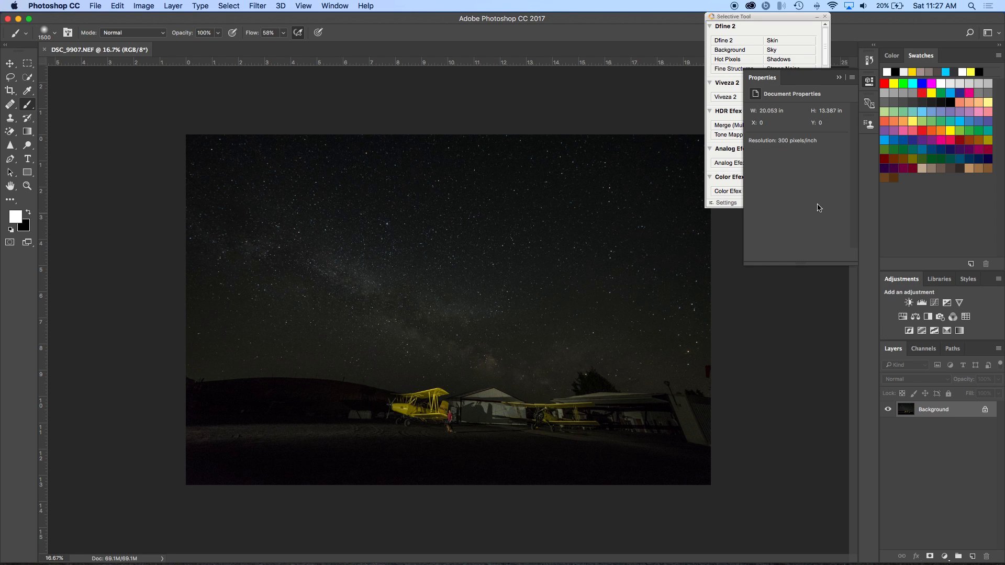
{"action": "left_click", "coordinate": [839, 77]}
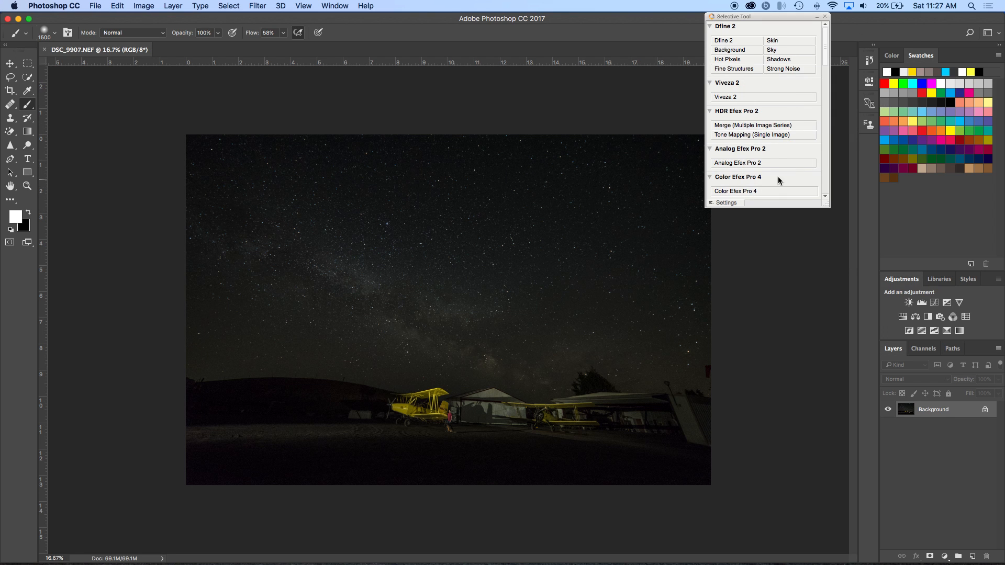
Step: Look through the Nik Collection filters in the Selective Tool palette and among the installed Photoshop filters
{"action": "left_click_drag", "start_coordinate": [826, 60], "coordinate": [821, 213]}
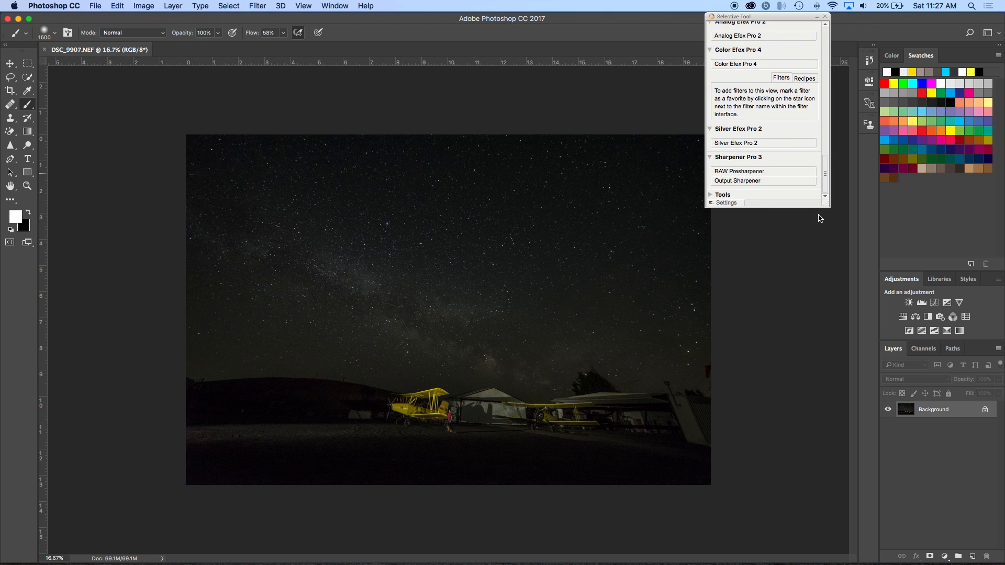
{"action": "left_click", "coordinate": [257, 5]}
{"action": "mouse_move", "coordinate": [293, 241]}
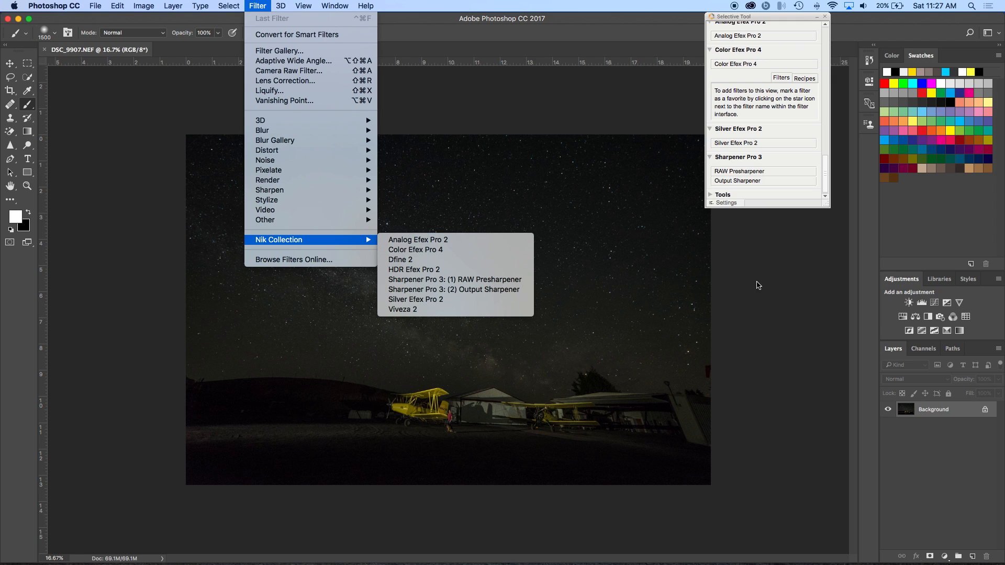
{"action": "left_click", "coordinate": [756, 283]}
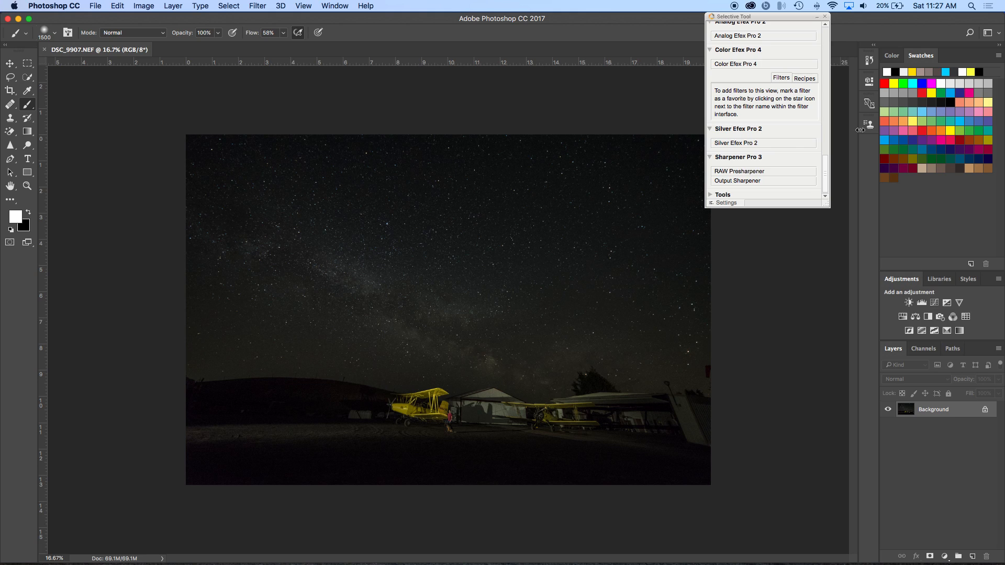
Step: Shift the Nik Selective Tool palette away from the image and minimize it
{"action": "left_click_drag", "start_coordinate": [781, 17], "coordinate": [804, 17]}
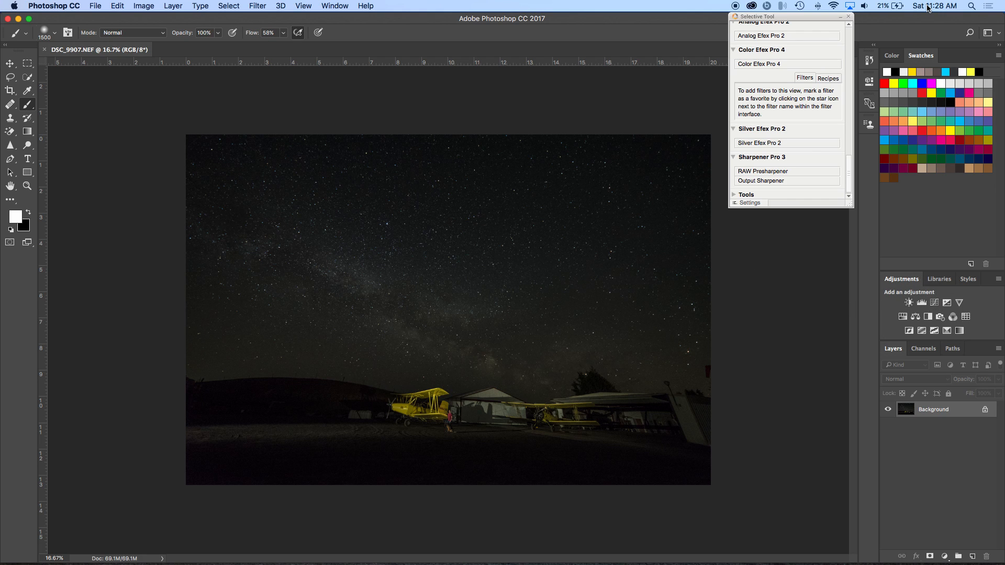
{"action": "left_click", "coordinate": [840, 17]}
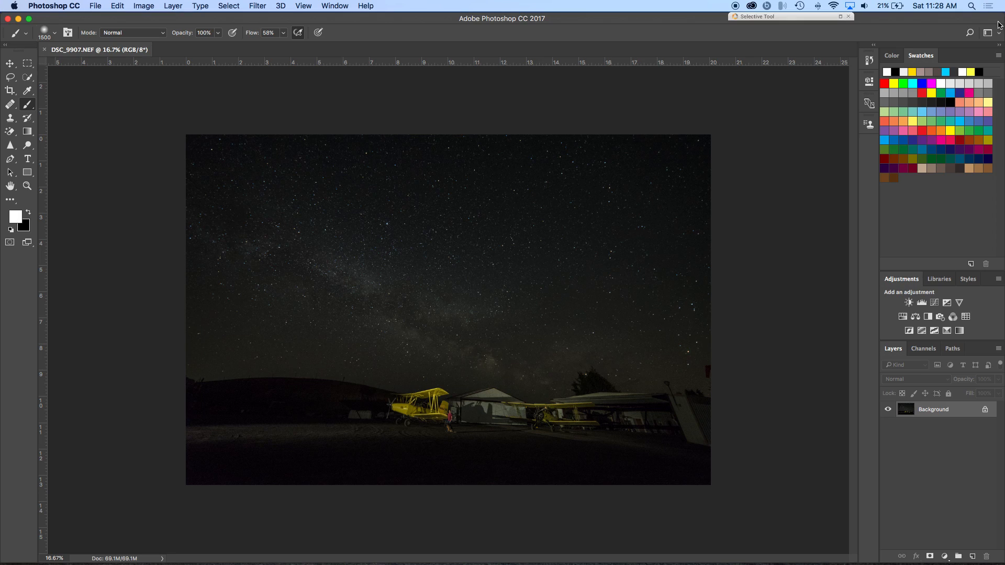
Step: Choose the Essentials workspace
{"action": "left_click", "coordinate": [997, 33]}
{"action": "left_click", "coordinate": [972, 35]}
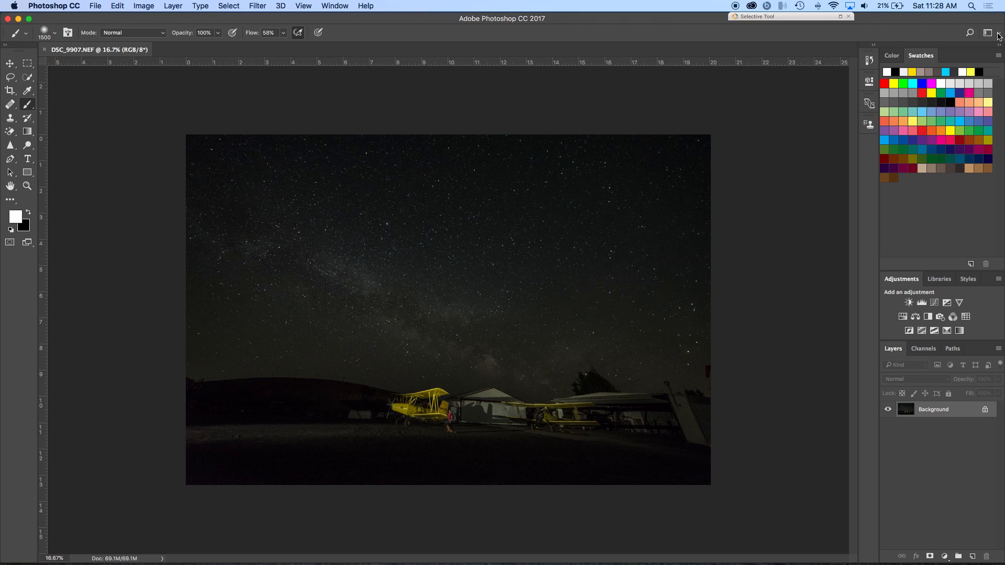
{"action": "left_click", "coordinate": [998, 33]}
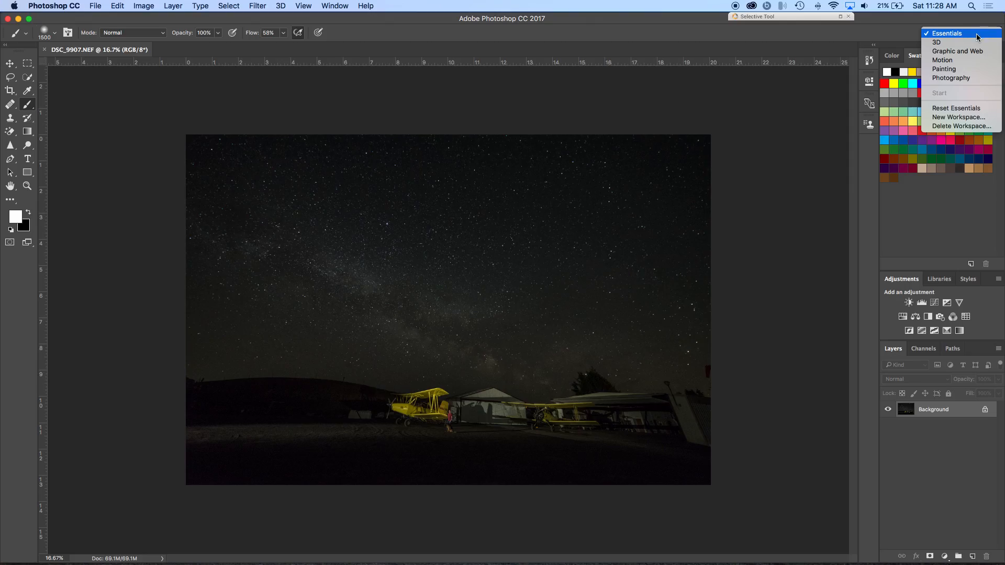
{"action": "left_click", "coordinate": [975, 35]}
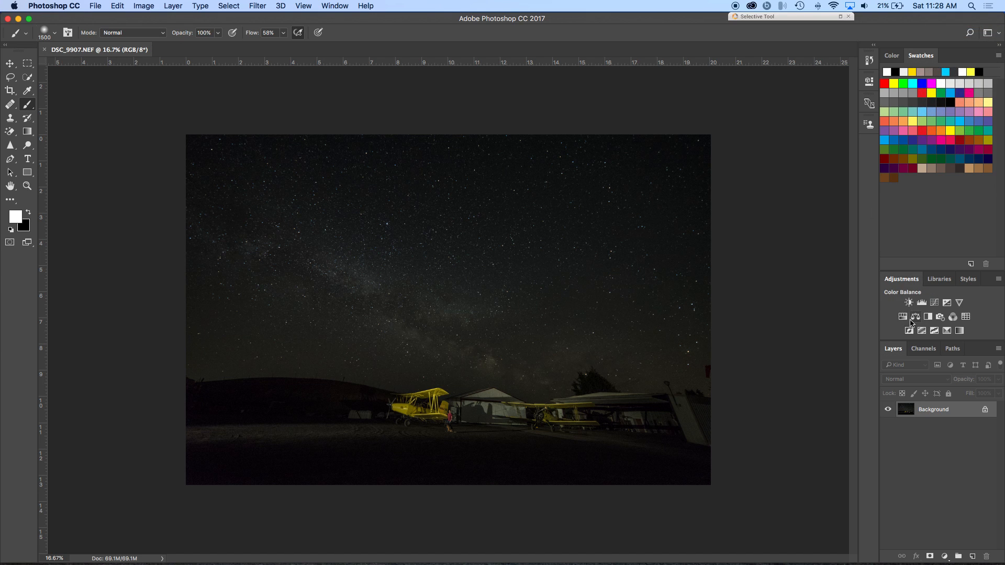
Step: Add a Curves adjustment layer and brighten the image by moving the RGB white point to input 115
{"action": "left_click", "coordinate": [936, 303]}
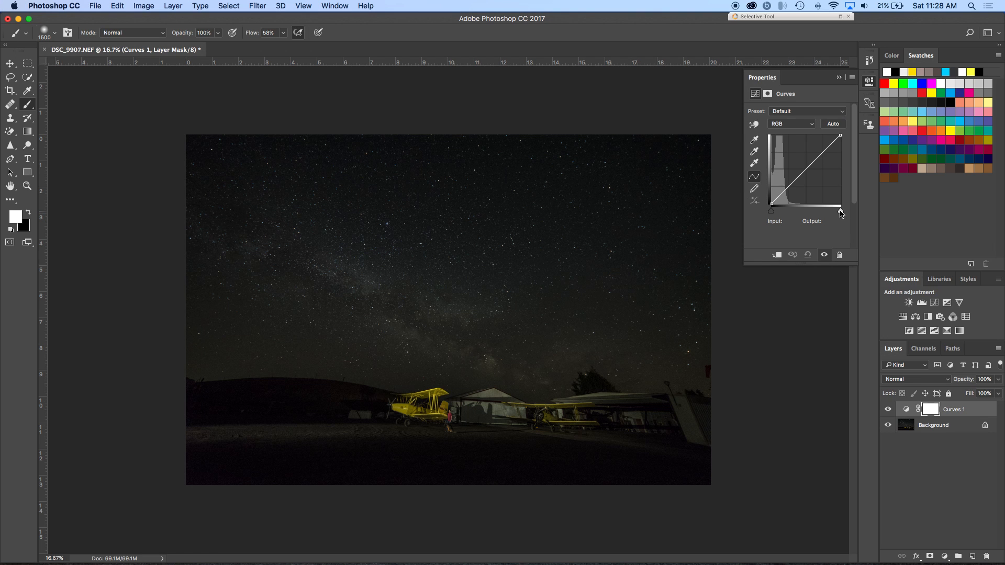
{"action": "left_click_drag", "start_coordinate": [841, 213], "coordinate": [804, 214]}
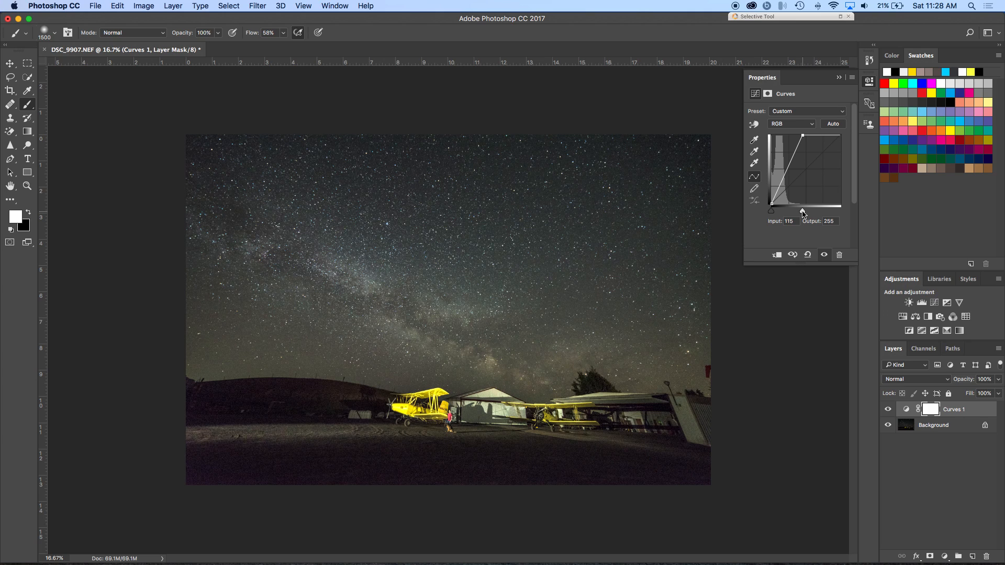
Step: Darken the sky midtones with the curve's on-image targeted adjustment, placing a point at input 68, output 129
{"action": "left_click", "coordinate": [755, 126]}
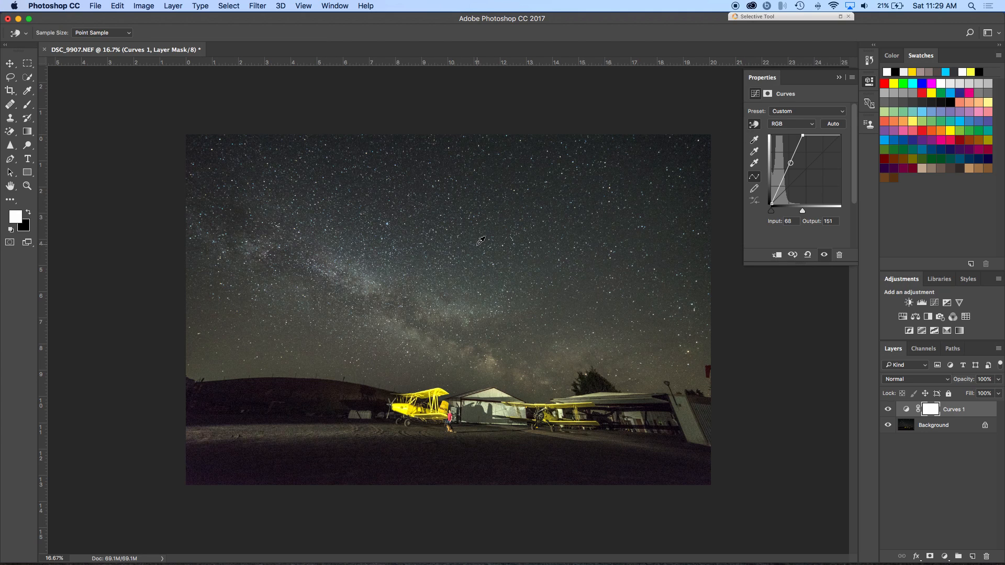
{"action": "left_click_drag", "start_coordinate": [480, 241], "coordinate": [479, 259]}
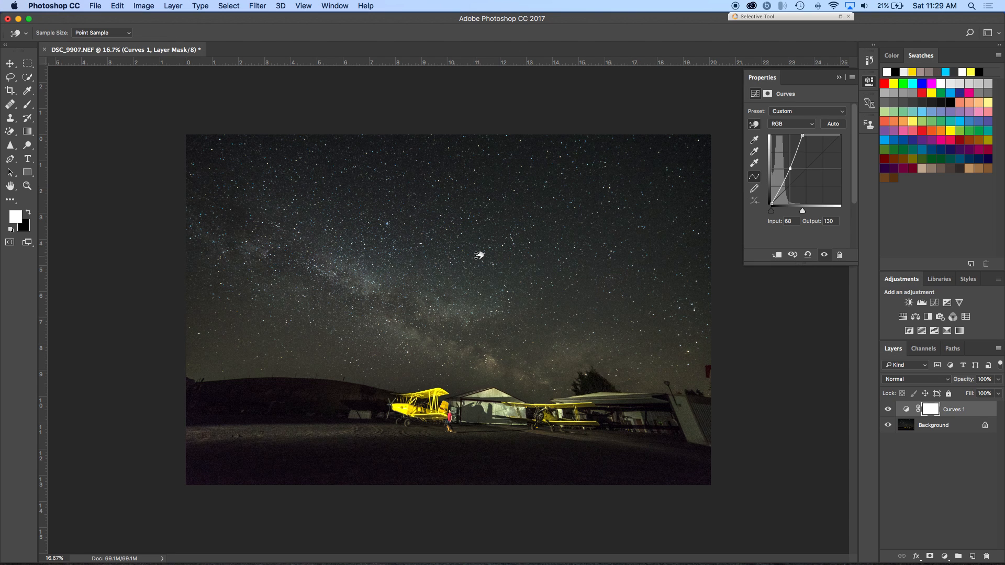
{"action": "left_click_drag", "start_coordinate": [479, 258], "coordinate": [476, 257]}
Step: Fill the Curves layer's mask with black in Normal mode at 100% opacity
{"action": "left_click", "coordinate": [117, 6]}
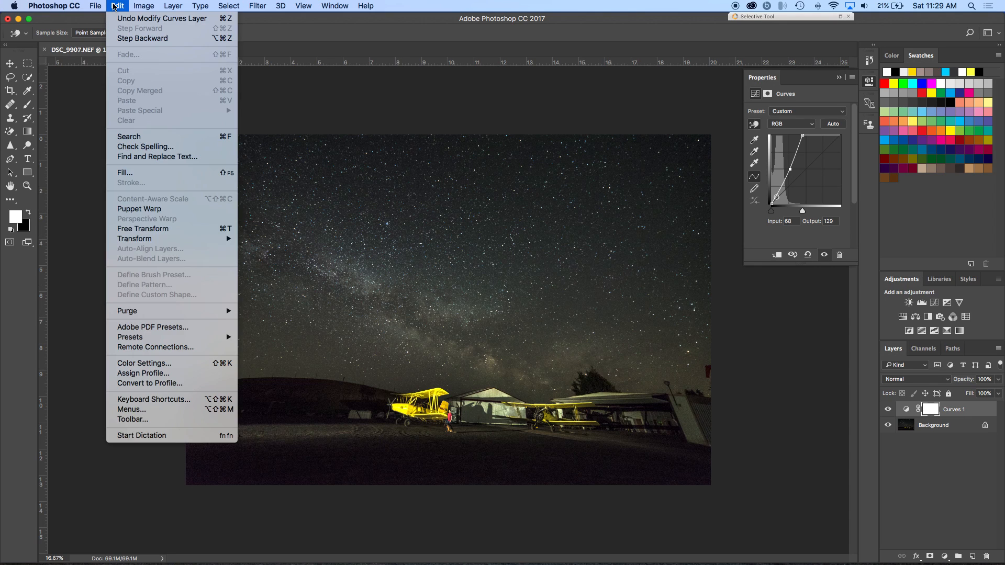
{"action": "left_click", "coordinate": [141, 174]}
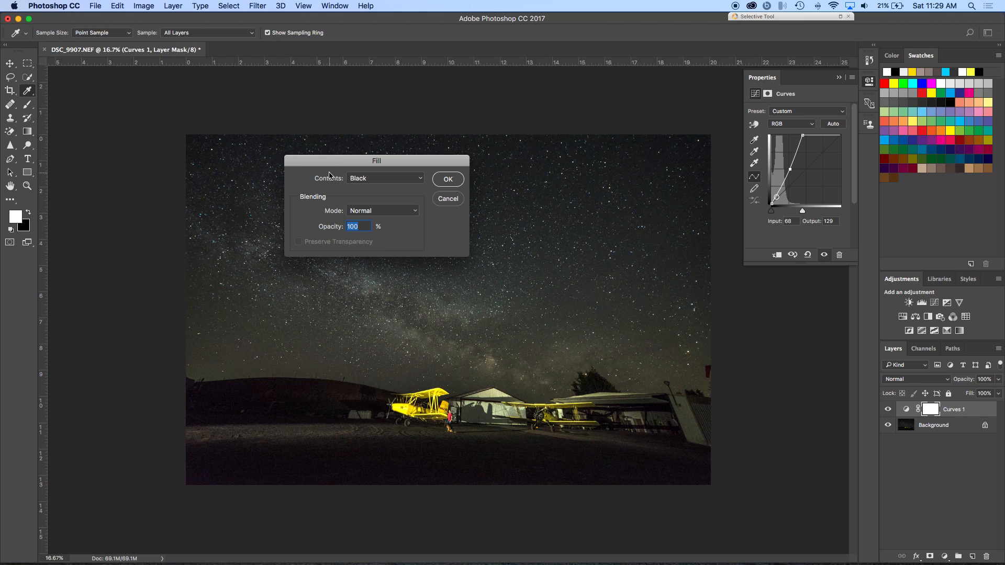
{"action": "left_click", "coordinate": [447, 179]}
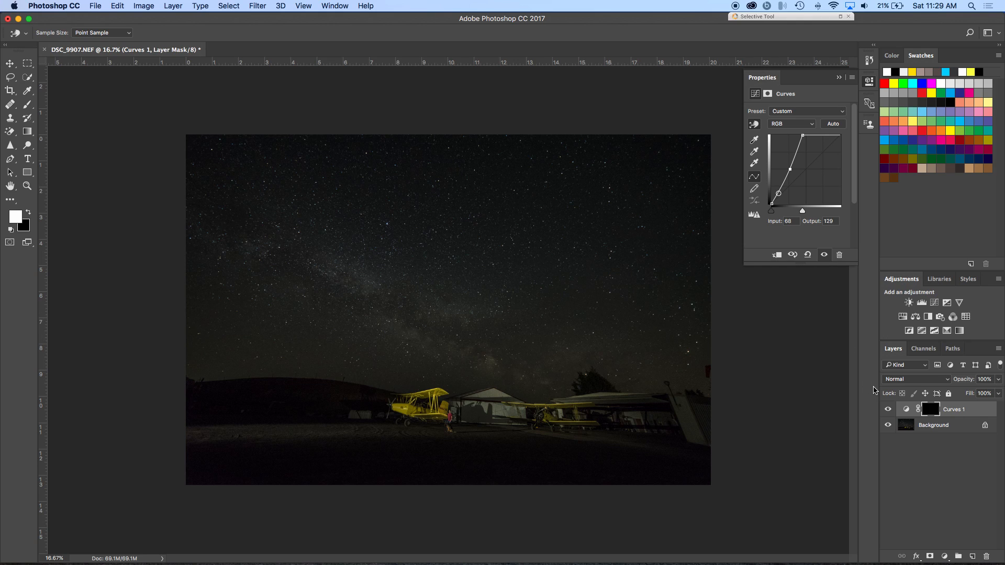
Step: Reveal the Curves brightening across the whole sky by painting white on its mask with a 1500 px brush at 58% flow
{"action": "left_click", "coordinate": [889, 410]}
{"action": "left_click", "coordinate": [889, 411]}
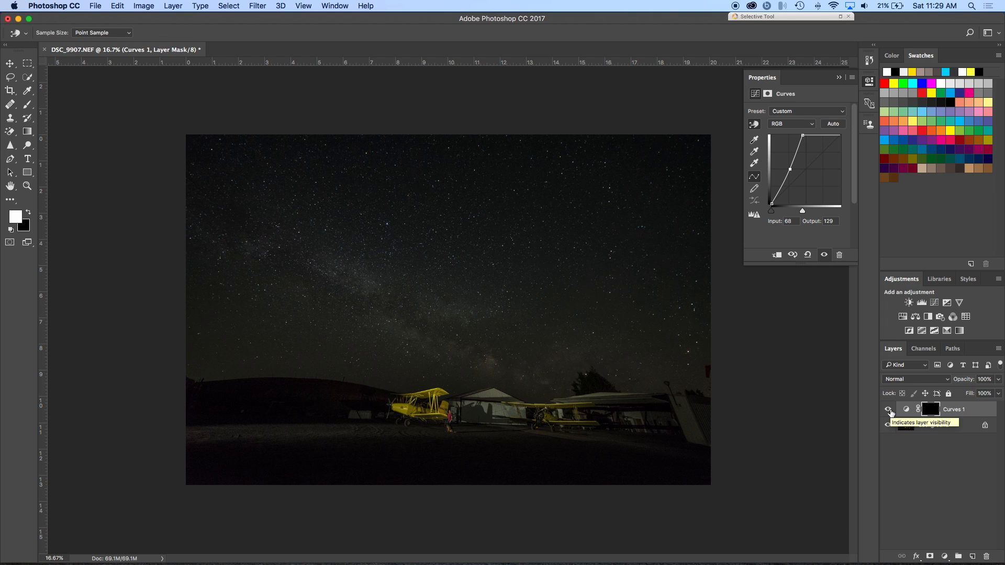
{"action": "key", "text": "b"}
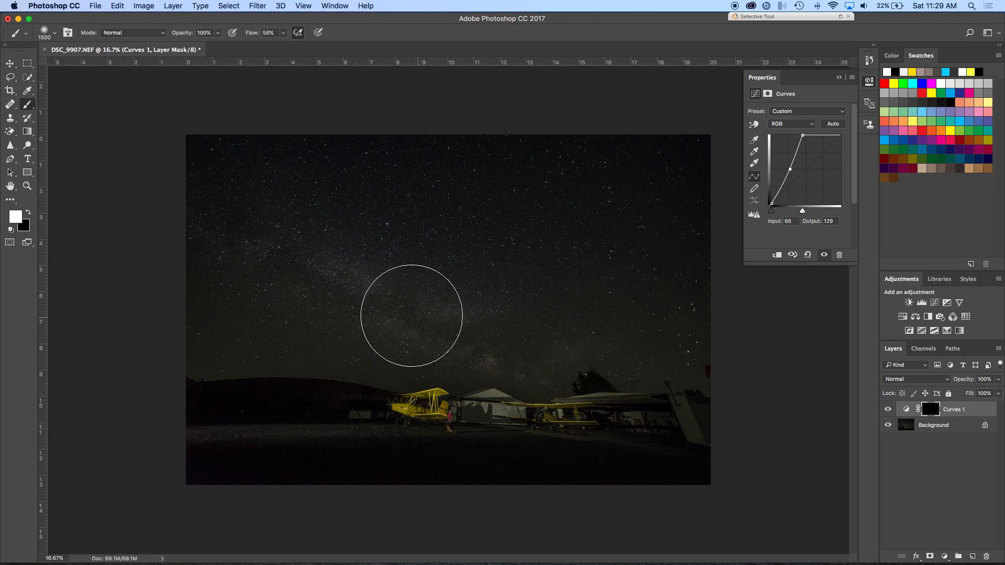
{"action": "mouse_move", "coordinate": [404, 313]}
{"action": "left_mouse_down"}
{"action": "mouse_move", "coordinate": [281, 298]}
{"action": "mouse_move", "coordinate": [209, 314]}
{"action": "left_mouse_up"}
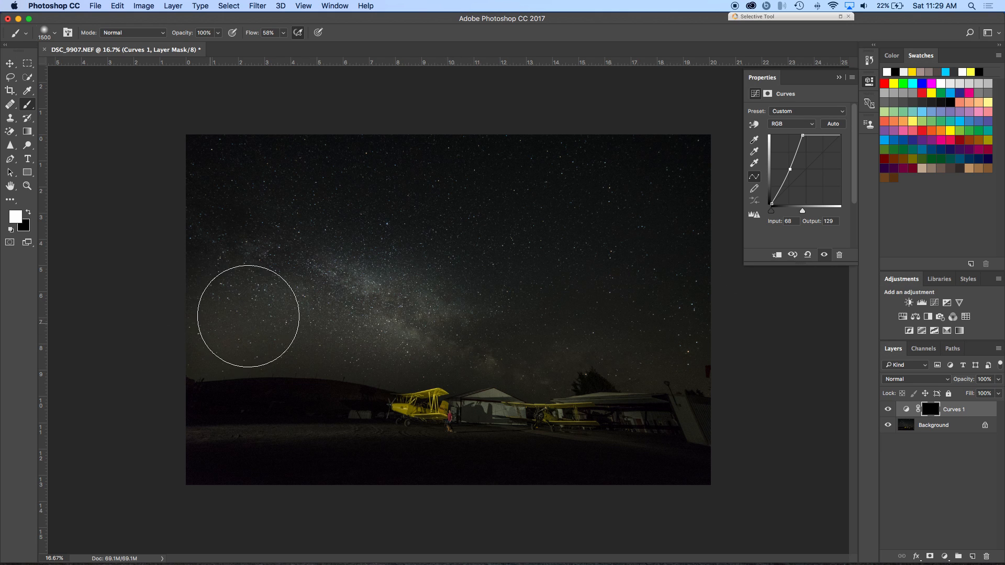
{"action": "mouse_move", "coordinate": [345, 321]}
{"action": "left_mouse_down"}
{"action": "mouse_move", "coordinate": [510, 330]}
{"action": "mouse_move", "coordinate": [621, 320]}
{"action": "mouse_move", "coordinate": [679, 345]}
{"action": "left_mouse_up"}
{"action": "mouse_move", "coordinate": [611, 235]}
{"action": "left_mouse_down"}
{"action": "mouse_move", "coordinate": [403, 268]}
{"action": "mouse_move", "coordinate": [368, 255]}
{"action": "mouse_move", "coordinate": [201, 268]}
{"action": "mouse_move", "coordinate": [184, 253]}
{"action": "mouse_move", "coordinate": [223, 227]}
{"action": "mouse_move", "coordinate": [467, 214]}
{"action": "mouse_move", "coordinate": [662, 218]}
{"action": "mouse_move", "coordinate": [683, 205]}
{"action": "mouse_move", "coordinate": [670, 173]}
{"action": "mouse_move", "coordinate": [715, 158]}
{"action": "mouse_move", "coordinate": [675, 147]}
{"action": "mouse_move", "coordinate": [567, 163]}
{"action": "mouse_move", "coordinate": [413, 157]}
{"action": "left_mouse_up"}
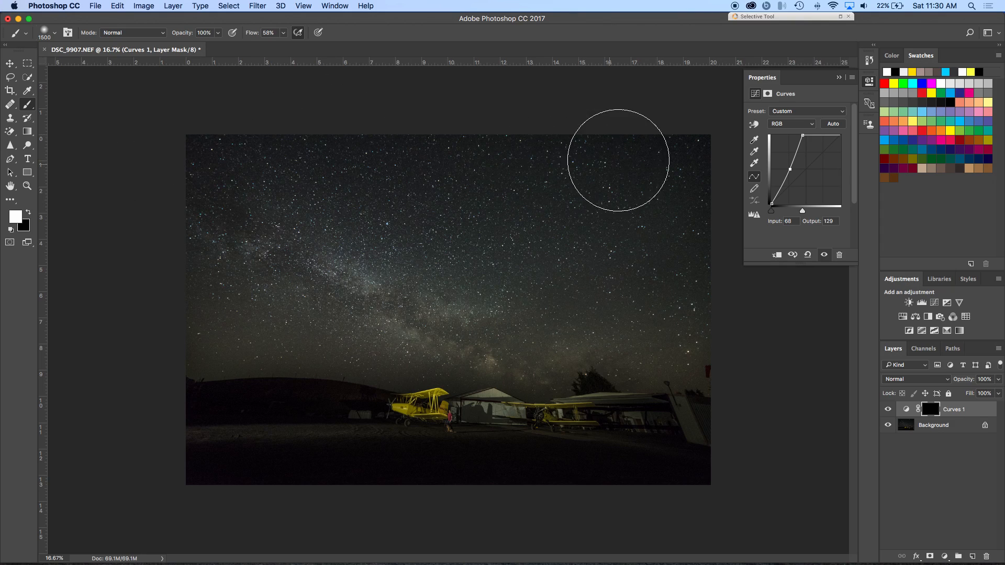
{"action": "mouse_move", "coordinate": [691, 147]}
{"action": "left_mouse_down"}
{"action": "mouse_move", "coordinate": [478, 176]}
{"action": "mouse_move", "coordinate": [301, 162]}
{"action": "left_mouse_up"}
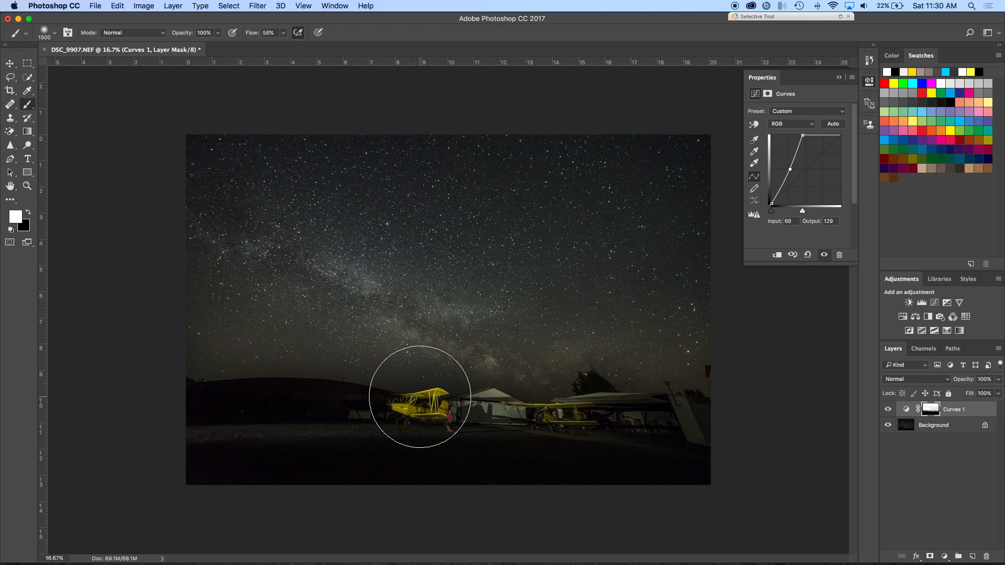
Step: Reduce the brush to 300 px for detailed mask work around the yellow biplane
{"action": "key", "text": "bracketleft"}
{"action": "key", "text": "bracketleft"}
{"action": "key", "text": "bracketleft"}
{"action": "key", "text": "bracketleft"}
{"action": "key", "text": "bracketleft"}
{"action": "key", "text": "bracketleft"}
{"action": "key", "text": "bracketleft"}
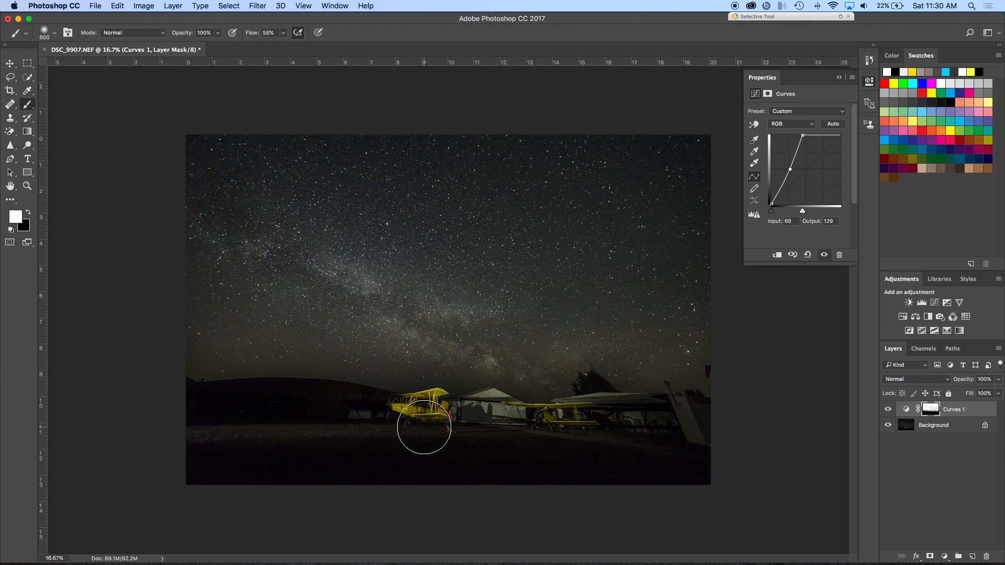
{"action": "scroll", "coordinate": [424, 427], "scroll_direction": "up", "scroll_amount": 6}
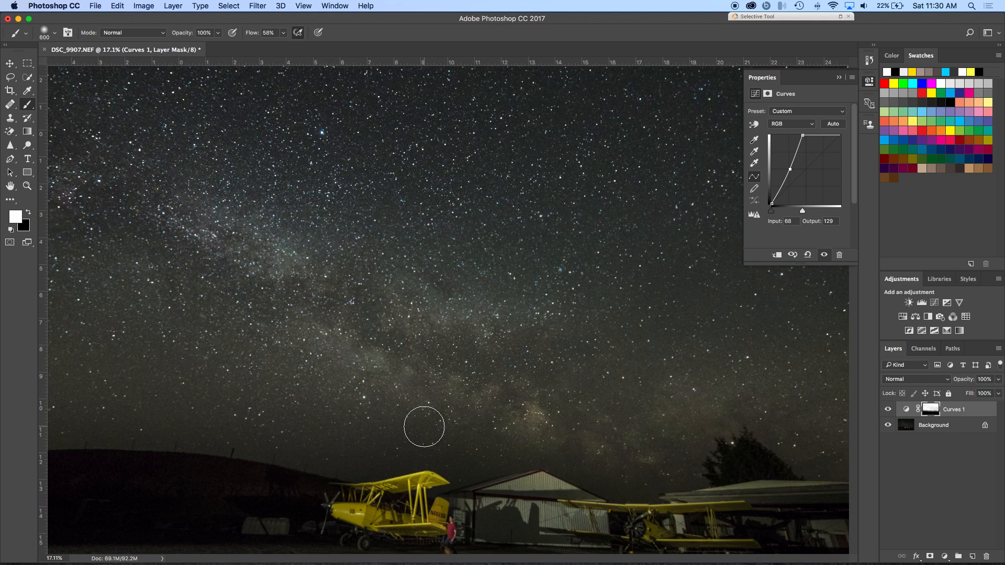
{"action": "scroll", "coordinate": [418, 470], "scroll_direction": "down", "scroll_amount": 5}
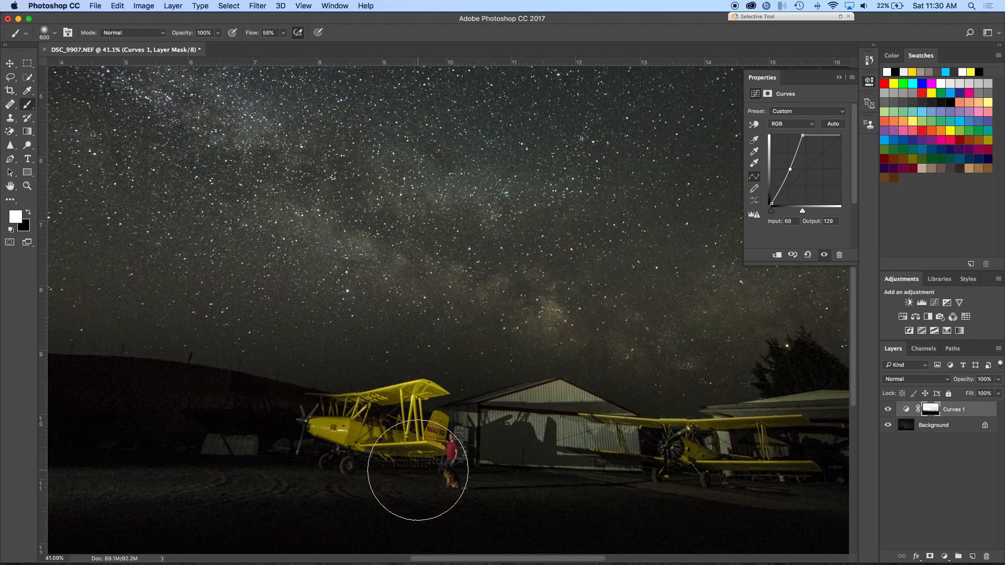
{"action": "key", "text": "p"}
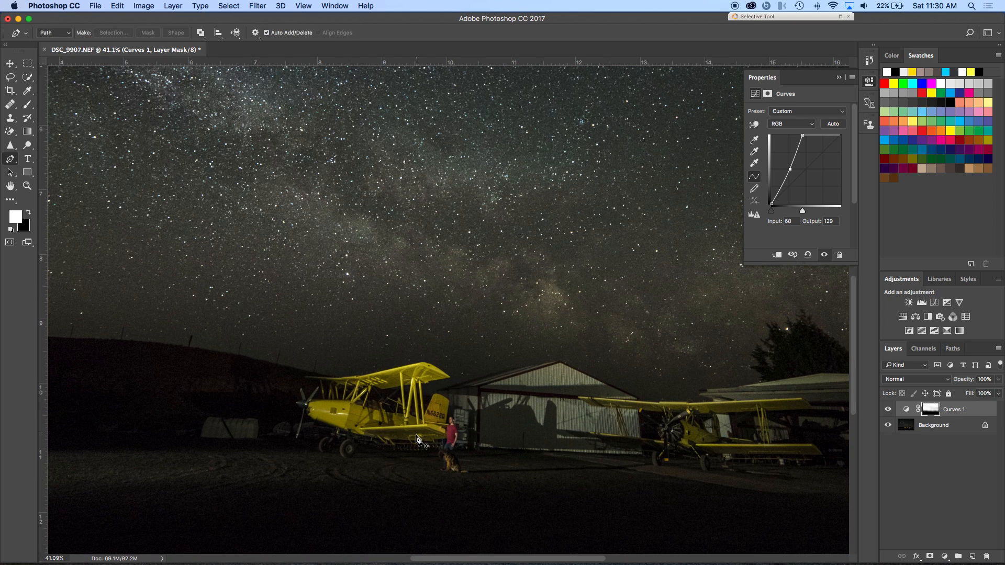
{"action": "key", "text": "b"}
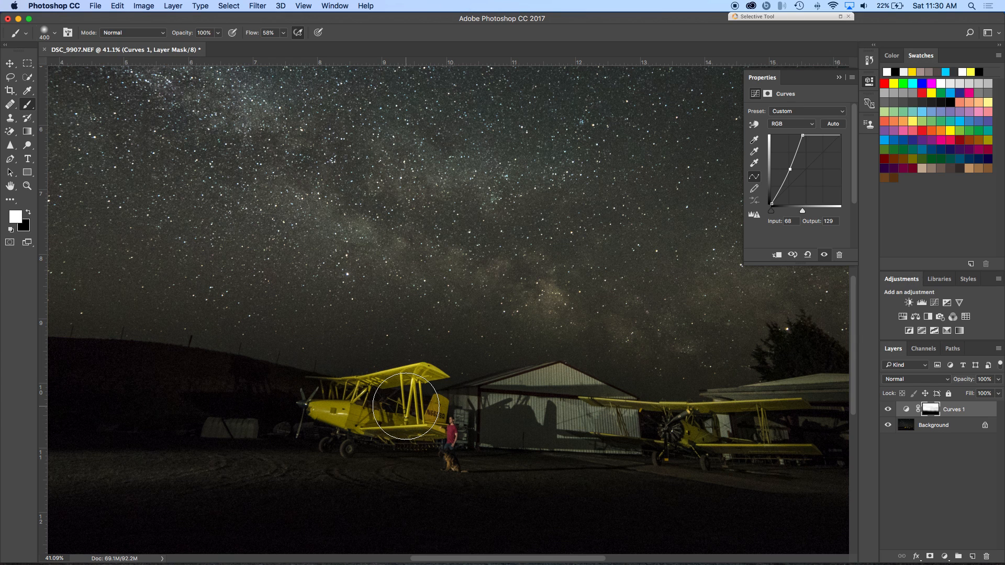
{"action": "key", "text": "bracketleft"}
Step: Make black the foreground colour for painting on the Curves mask
{"action": "key", "text": "x"}
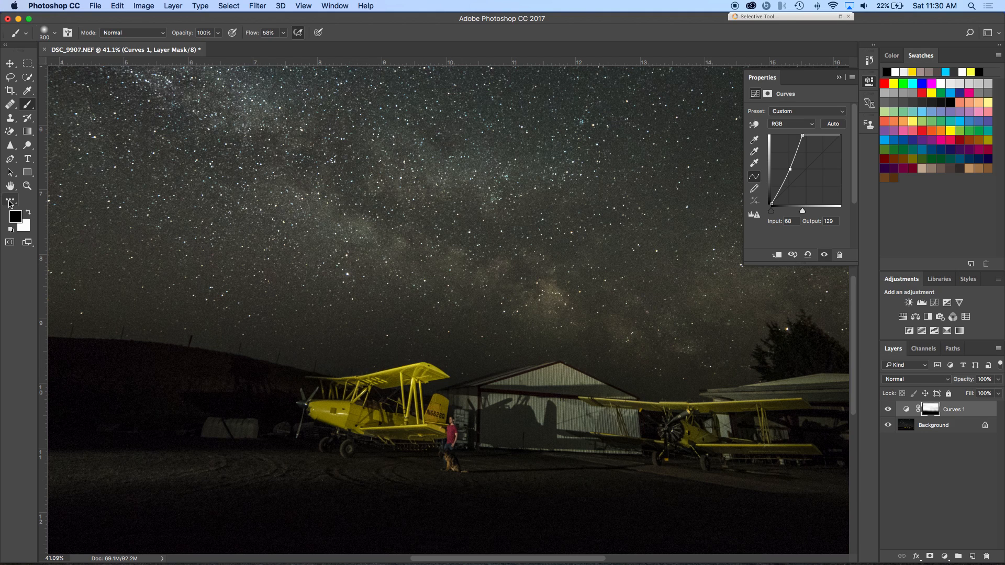
{"action": "left_click", "coordinate": [29, 214]}
{"action": "left_click", "coordinate": [30, 214]}
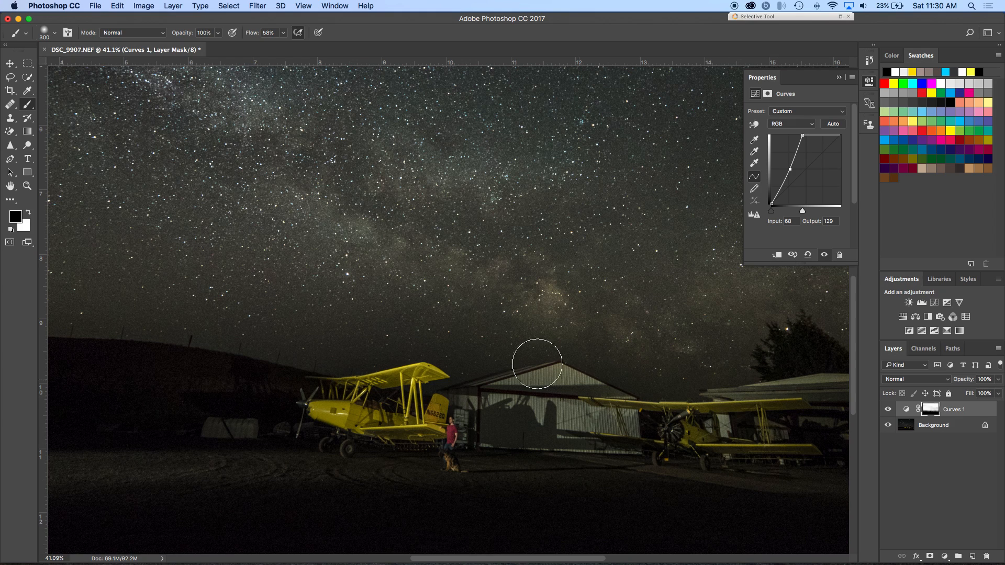
Step: Try the hard round brush at 300 px and 100% hardness, and return to the soft round brush
{"action": "left_click", "coordinate": [284, 33]}
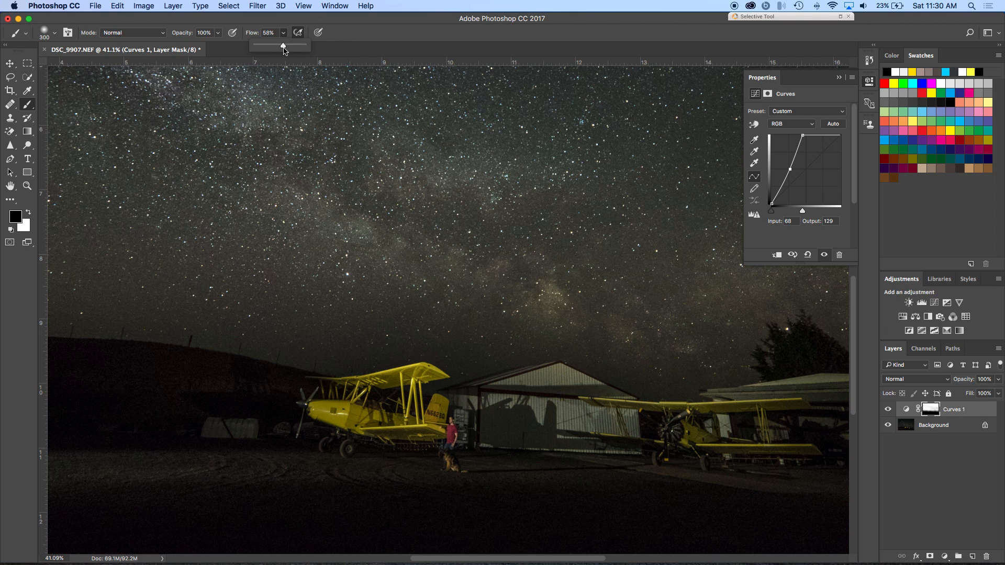
{"action": "left_click", "coordinate": [57, 31]}
{"action": "left_click", "coordinate": [56, 33]}
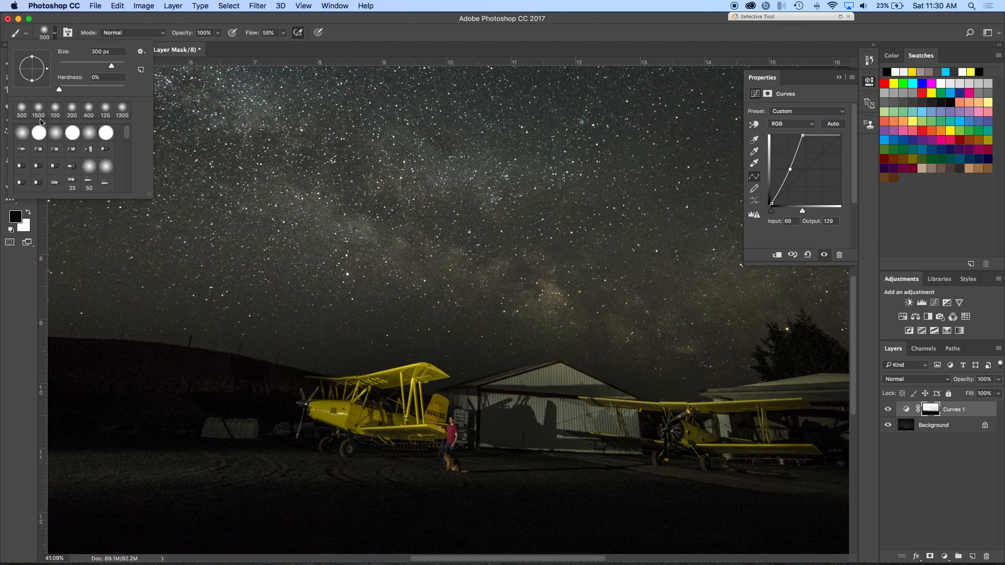
{"action": "left_click", "coordinate": [22, 134]}
{"action": "left_click", "coordinate": [72, 133]}
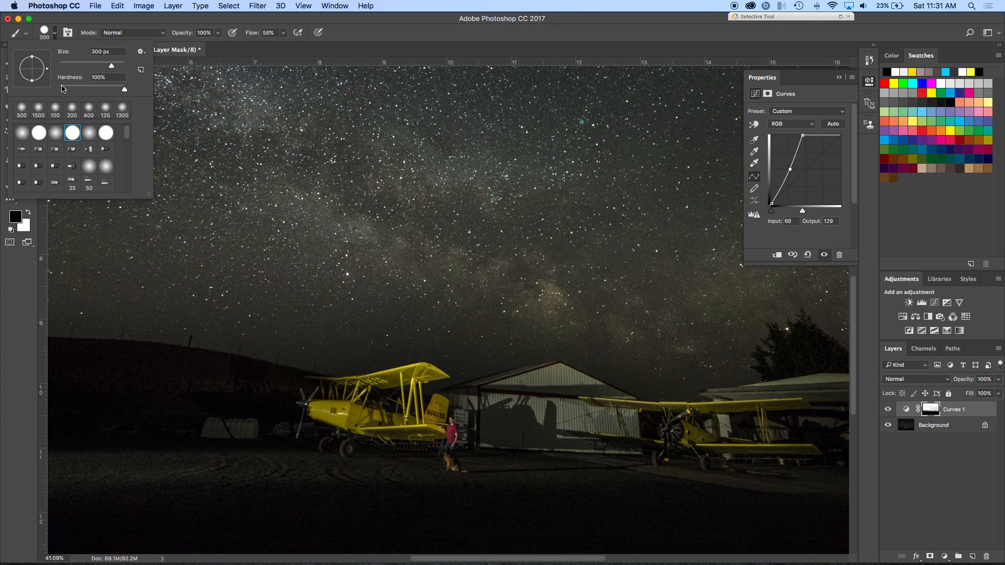
{"action": "left_click", "coordinate": [21, 133]}
{"action": "left_click", "coordinate": [56, 34]}
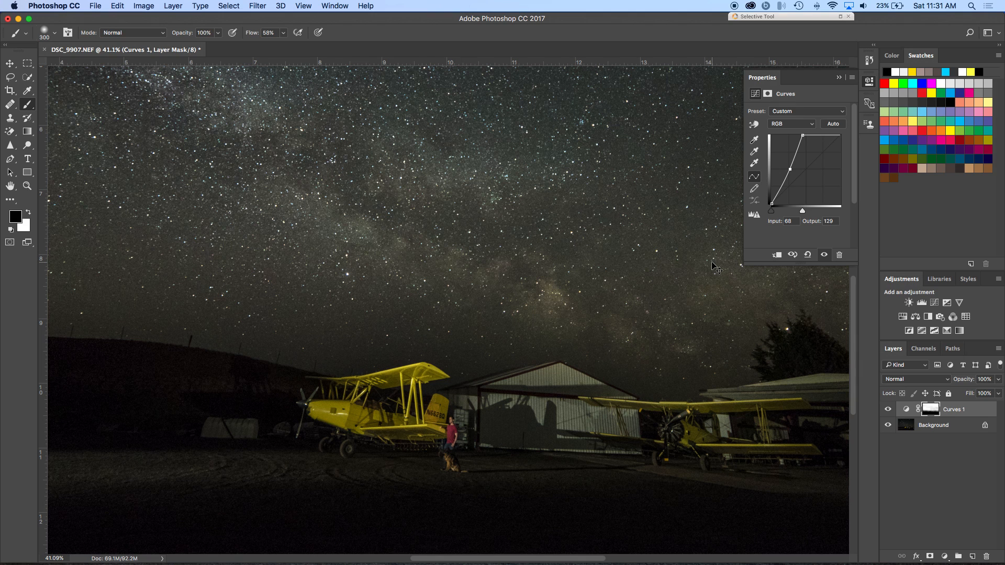
Step: Compare the whole photo with the Curves layer hidden and shown, and switch the painting colour to white
{"action": "key", "text": "super+0"}
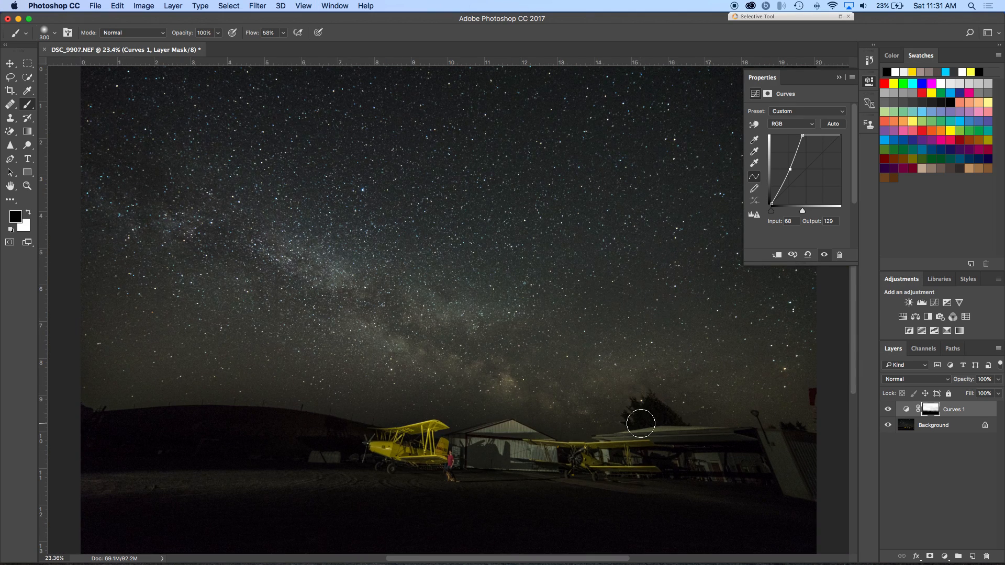
{"action": "left_click", "coordinate": [888, 410]}
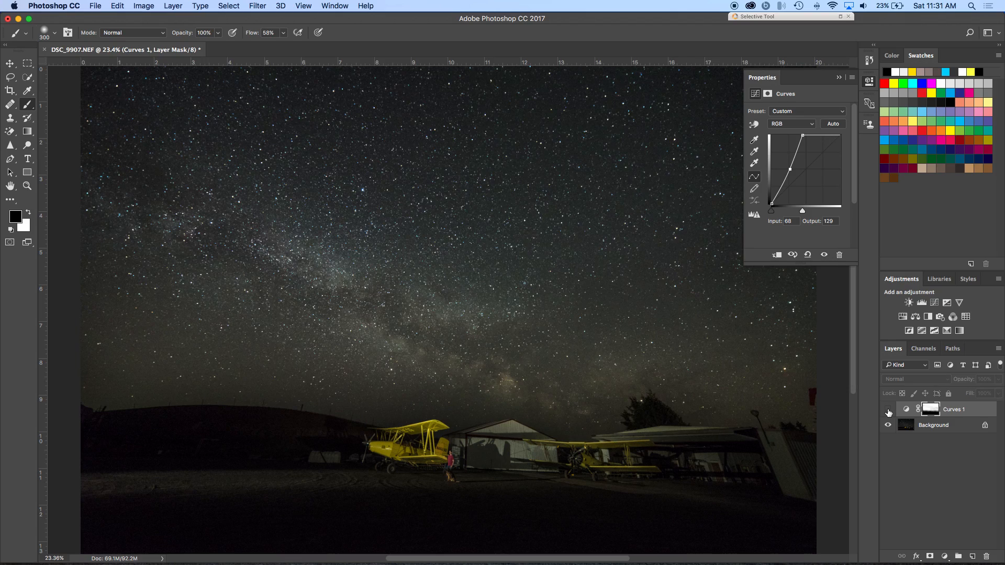
{"action": "left_click", "coordinate": [888, 411]}
{"action": "left_click", "coordinate": [888, 411]}
{"action": "left_click", "coordinate": [888, 410]}
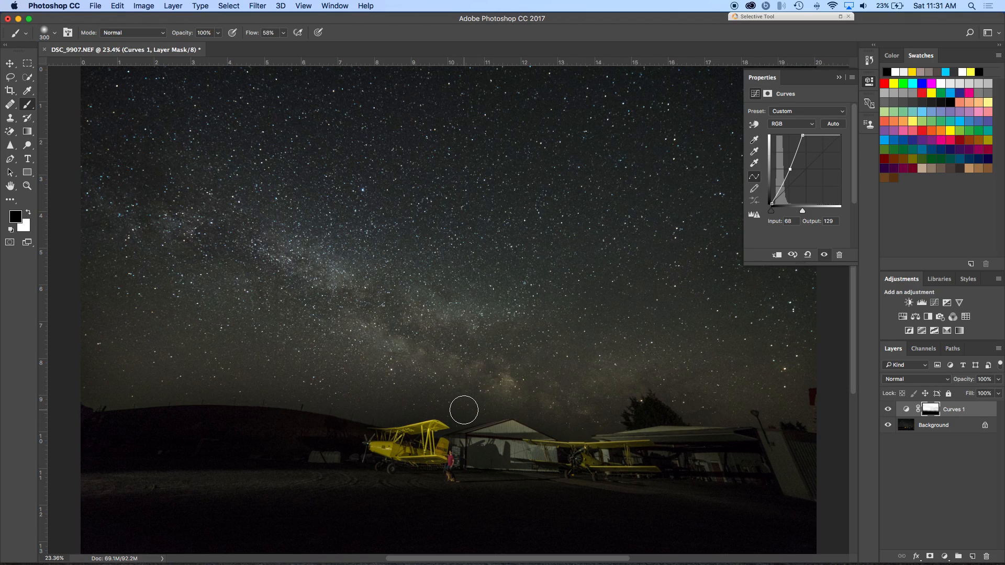
{"action": "key", "text": "x"}
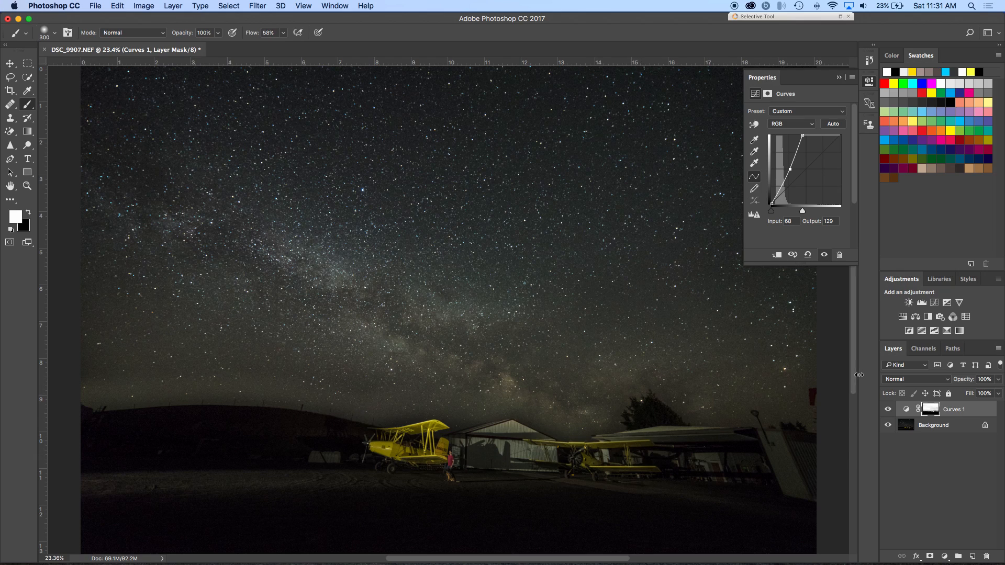
Step: Open the Curves mask in Select and Mask and enlarge the Refine Edge Brush to 800 px
{"action": "right_click", "coordinate": [928, 413]}
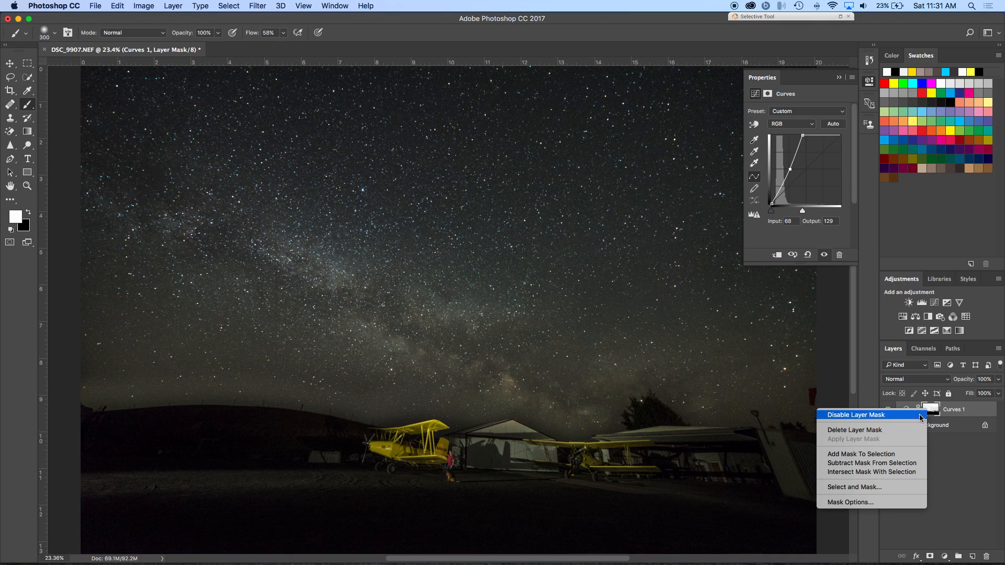
{"action": "left_click", "coordinate": [864, 487]}
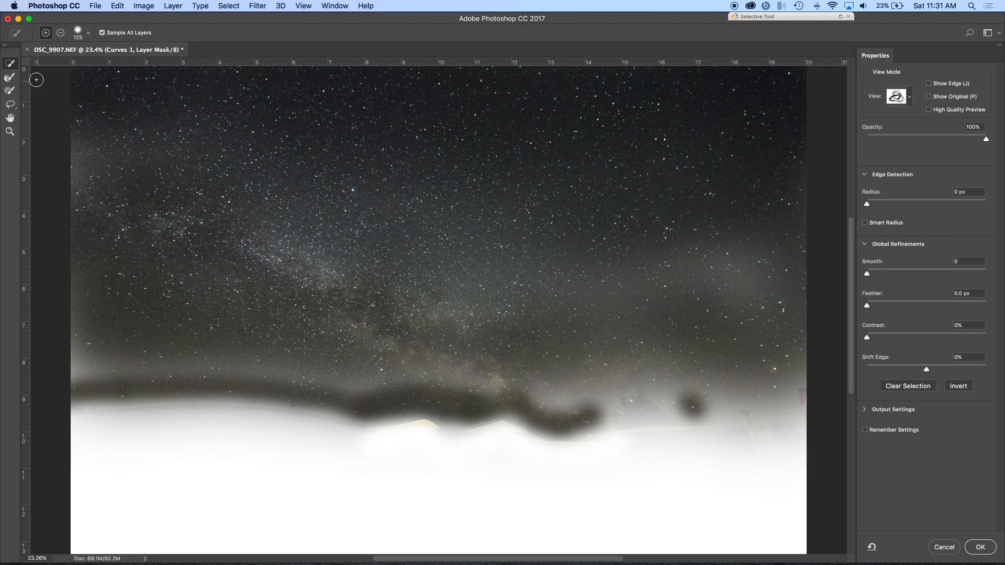
{"action": "left_click", "coordinate": [10, 78]}
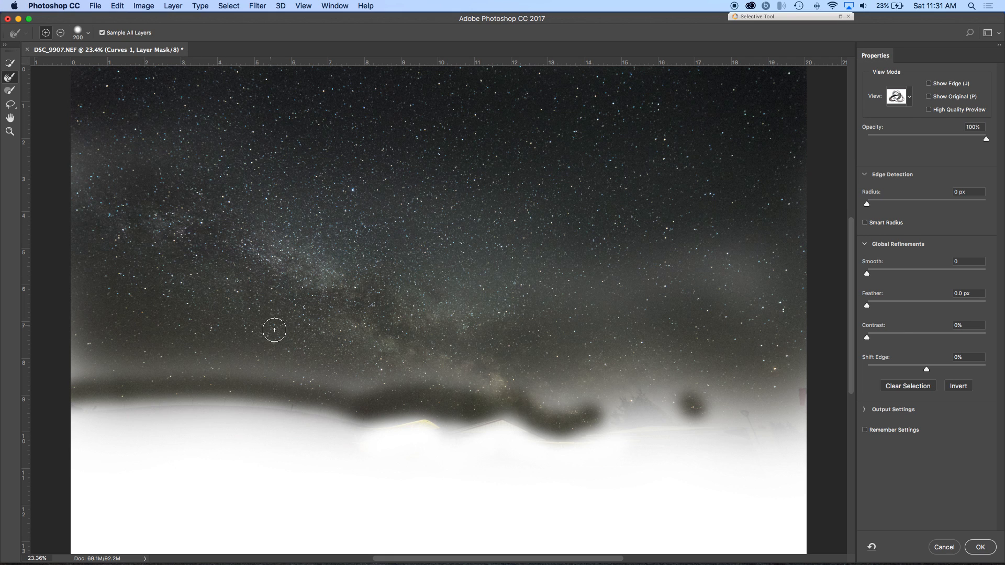
{"action": "key", "text": "bracketright"}
{"action": "key", "text": "bracketright"}
{"action": "key", "text": "bracketright"}
{"action": "key", "text": "bracketright"}
{"action": "key", "text": "bracketright"}
{"action": "key", "text": "bracketright"}
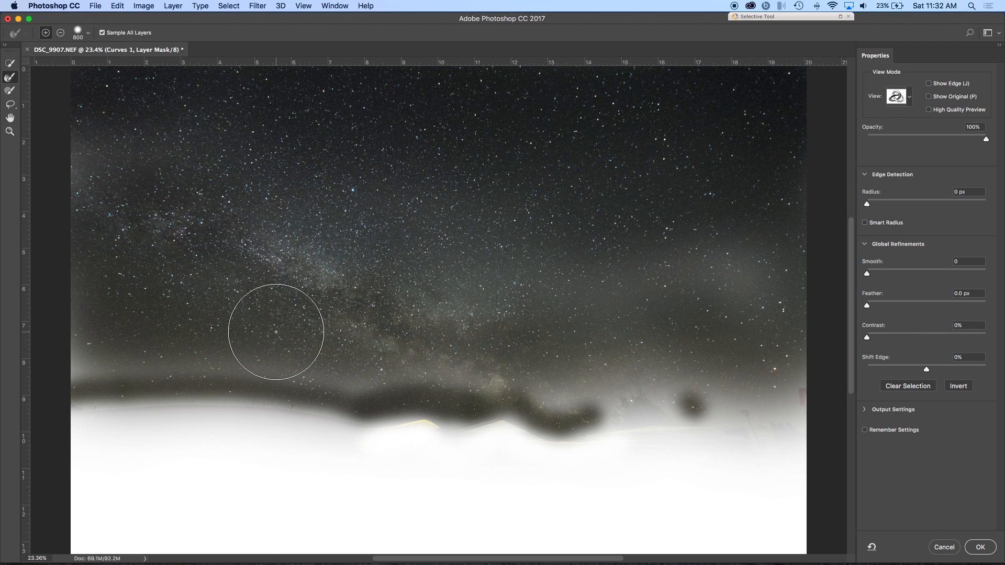
Step: Try refining the mask edge along the horizon, planes and hangars with the Refine Edge Brush in add mode, and cancel the refinement
{"action": "key", "text": "p"}
{"action": "key", "text": "p"}
{"action": "left_click", "coordinate": [61, 33]}
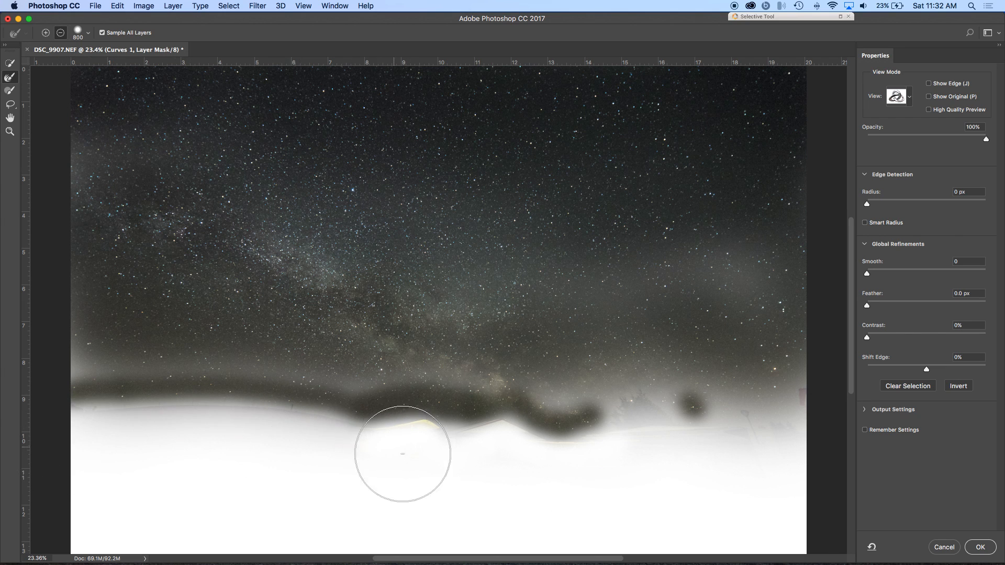
{"action": "scroll", "coordinate": [423, 420], "scroll_direction": "down", "scroll_amount": 2}
{"action": "scroll", "coordinate": [423, 421], "scroll_direction": "right", "scroll_amount": 5}
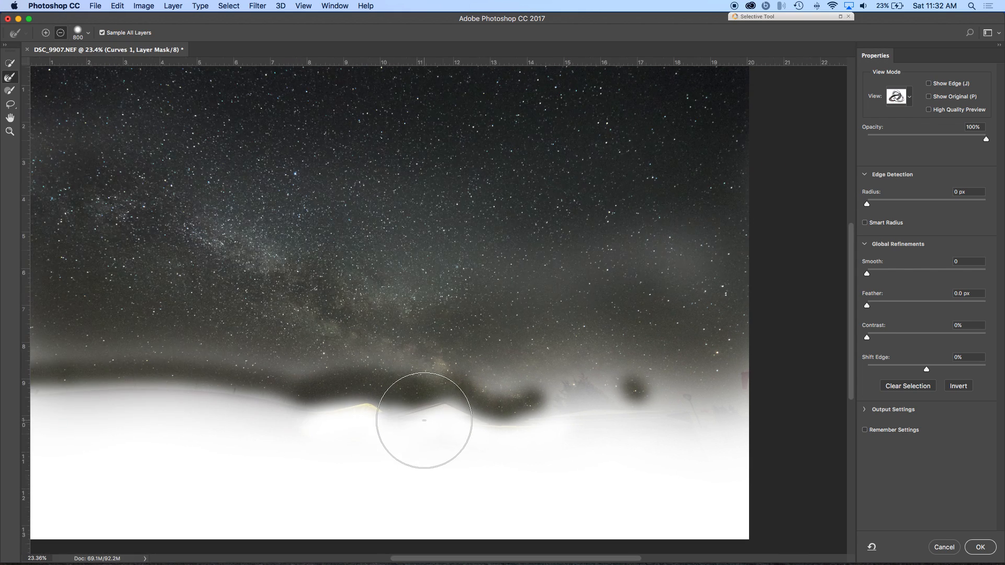
{"action": "scroll", "coordinate": [424, 420], "scroll_direction": "left", "scroll_amount": 5}
{"action": "scroll", "coordinate": [423, 421], "scroll_direction": "left", "scroll_amount": 5}
{"action": "scroll", "coordinate": [423, 420], "scroll_direction": "up", "scroll_amount": 2}
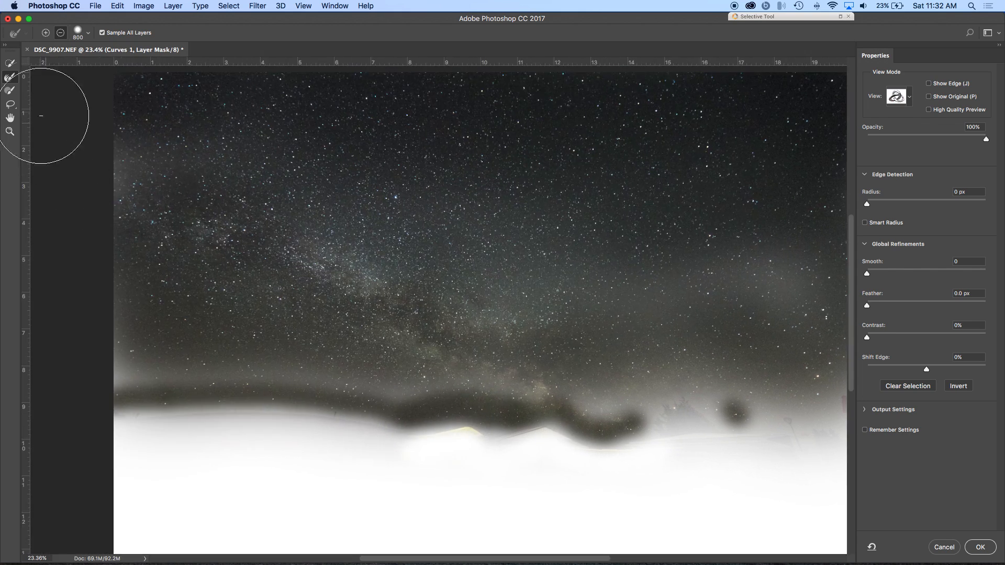
{"action": "left_click", "coordinate": [45, 33]}
{"action": "mouse_move", "coordinate": [148, 427]}
{"action": "left_mouse_down"}
{"action": "mouse_move", "coordinate": [152, 411]}
{"action": "mouse_move", "coordinate": [258, 399]}
{"action": "mouse_move", "coordinate": [325, 422]}
{"action": "mouse_move", "coordinate": [545, 437]}
{"action": "mouse_move", "coordinate": [723, 405]}
{"action": "mouse_move", "coordinate": [833, 410]}
{"action": "left_mouse_up"}
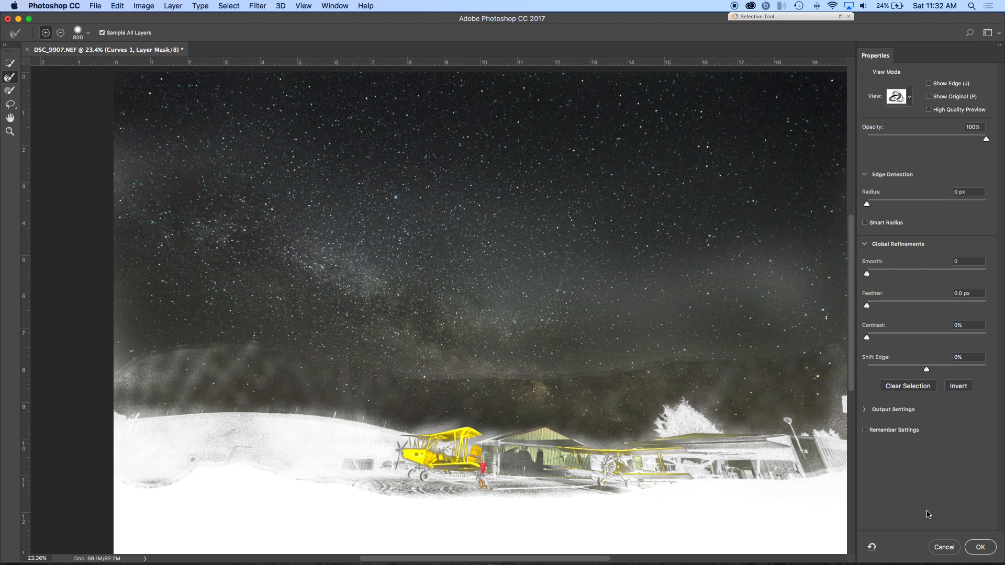
{"action": "left_click", "coordinate": [942, 548]}
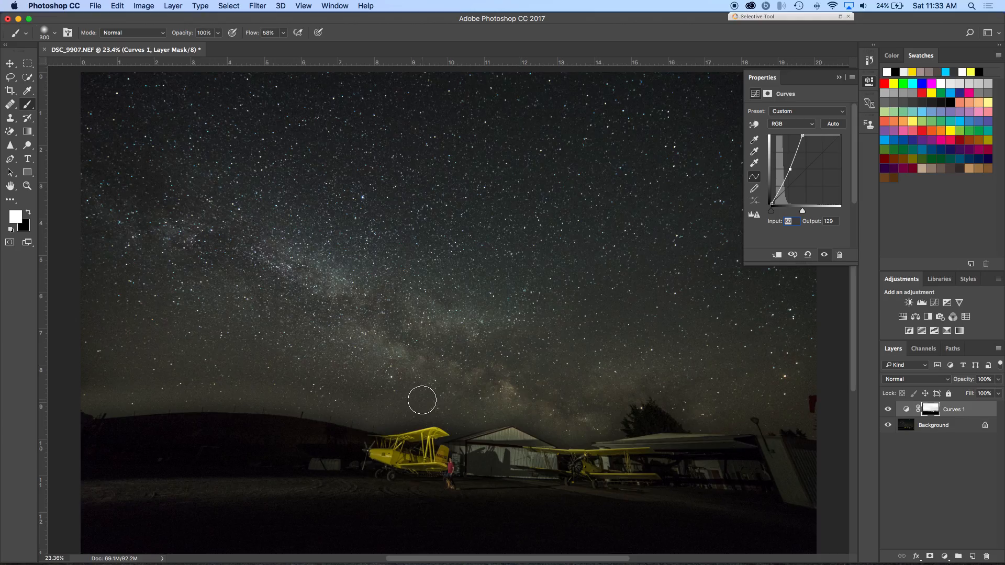
Step: Reduce the mask brush to 125 px for close work around the biplane and hangar roof
{"action": "scroll", "coordinate": [422, 400], "scroll_direction": "up", "scroll_amount": 1}
{"action": "scroll", "coordinate": [422, 399], "scroll_direction": "up", "scroll_amount": 5}
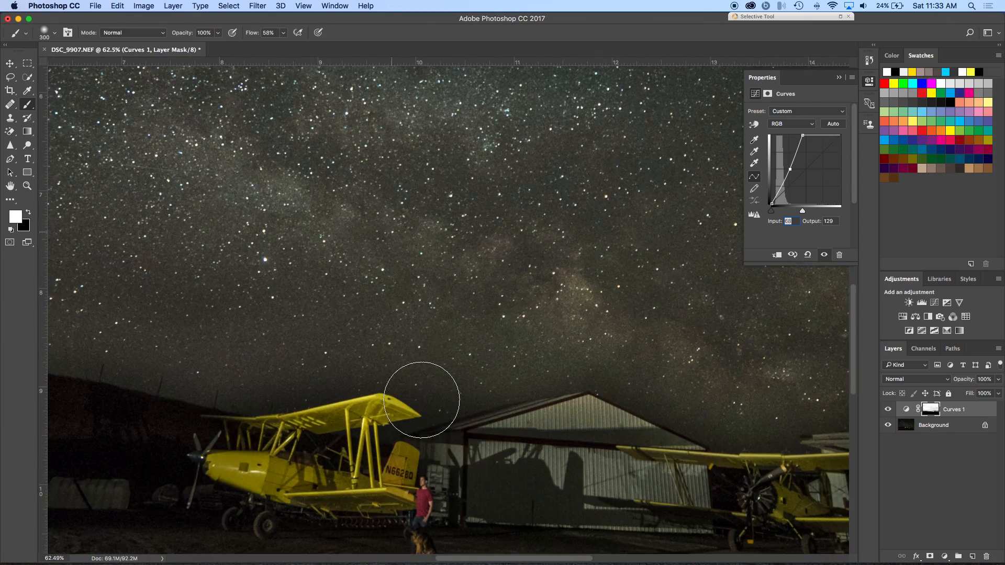
{"action": "scroll", "coordinate": [438, 337], "scroll_direction": "down", "scroll_amount": 2}
{"action": "key", "text": "bracketleft"}
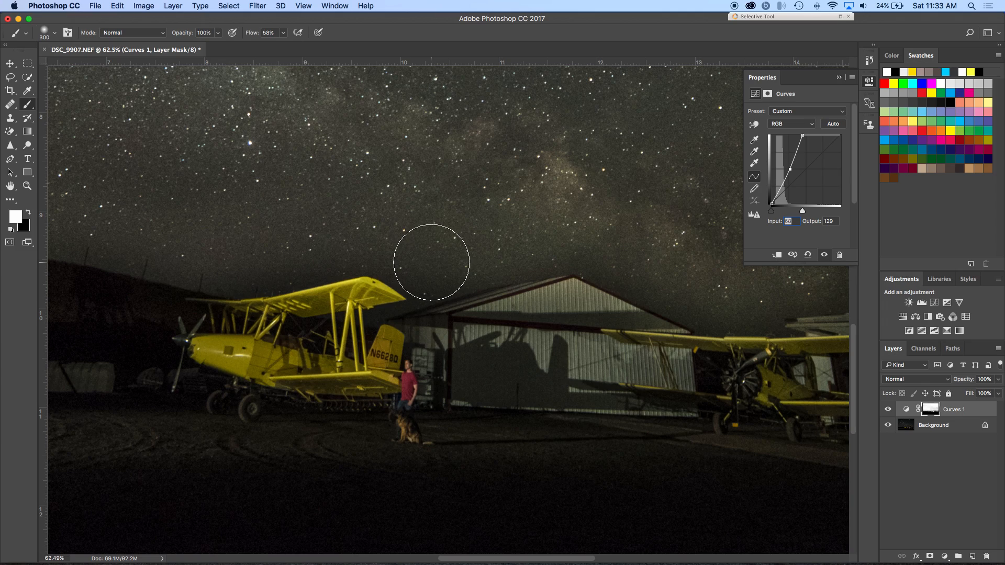
{"action": "key", "text": "bracketleft"}
{"action": "key", "text": "bracketleft"}
{"action": "key", "text": "bracketleft"}
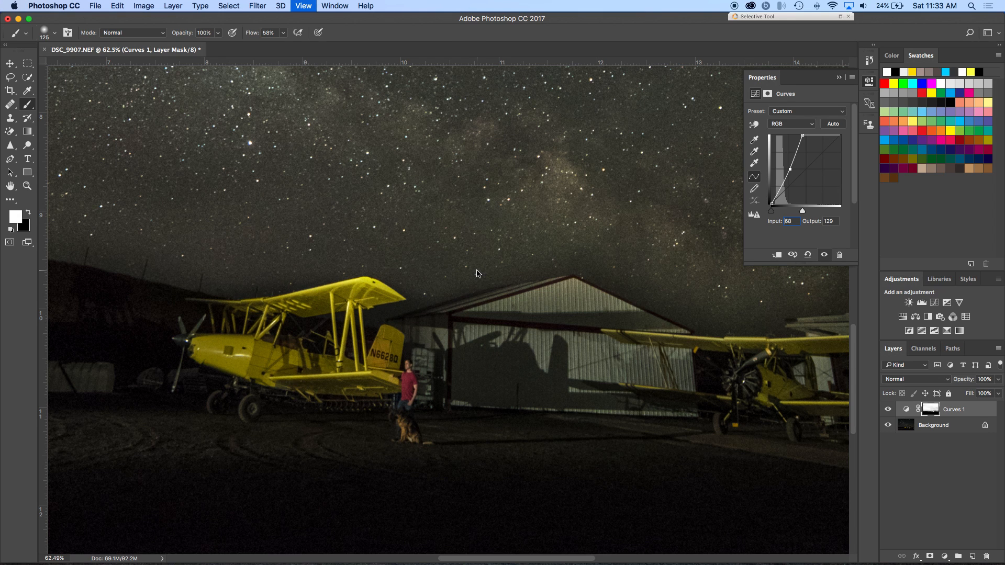
Step: Fit the whole photo in view and enlarge the mask brush to 400 px
{"action": "key", "text": "super+0"}
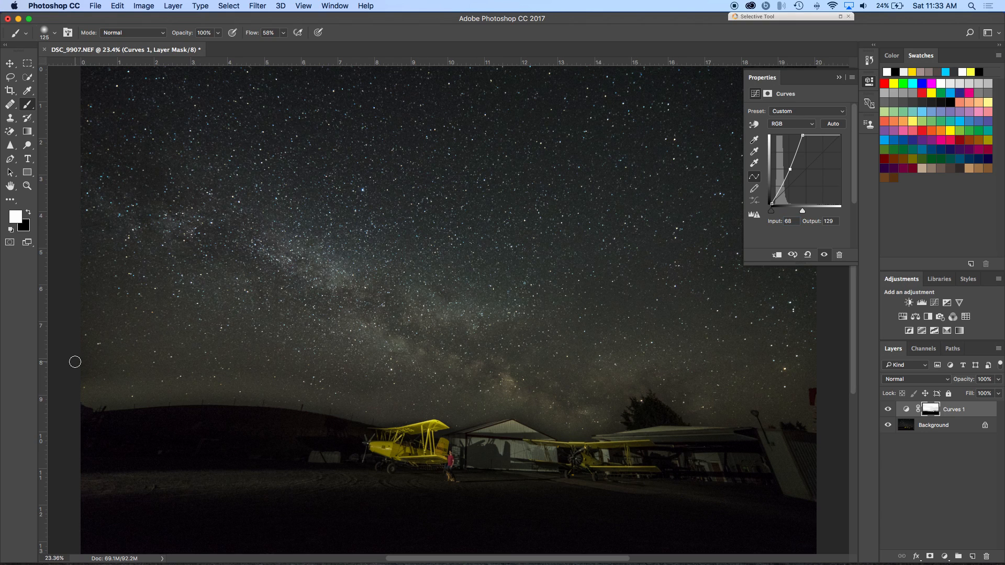
{"action": "key", "text": "bracketright"}
{"action": "key", "text": "bracketright"}
{"action": "key", "text": "bracketright"}
{"action": "key", "text": "bracketright"}
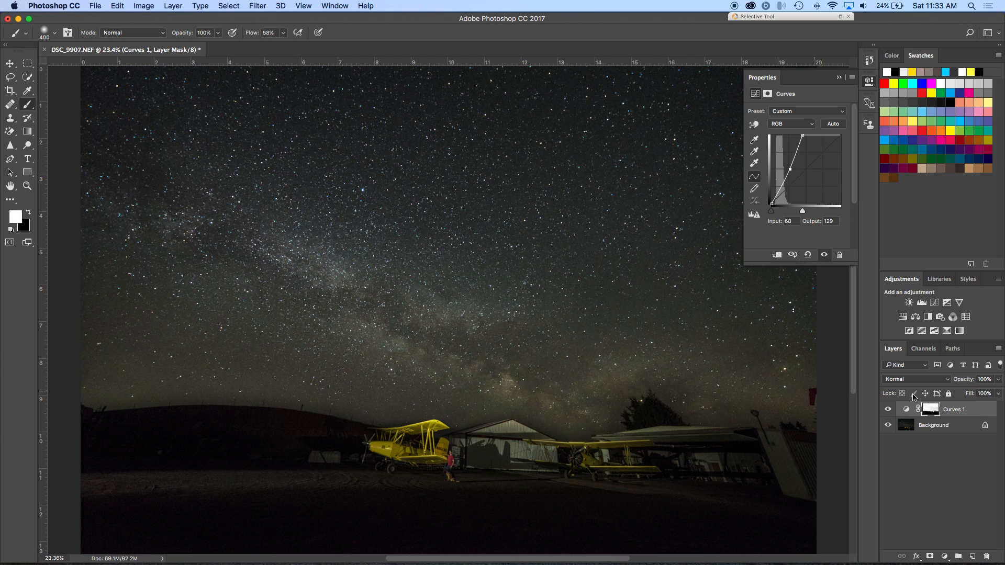
Step: Compare the masked sky brightening by hiding and showing the Curves layer, leaving it on
{"action": "left_click", "coordinate": [892, 410]}
{"action": "left_click", "coordinate": [891, 409]}
{"action": "left_click", "coordinate": [892, 410]}
{"action": "left_click", "coordinate": [891, 410]}
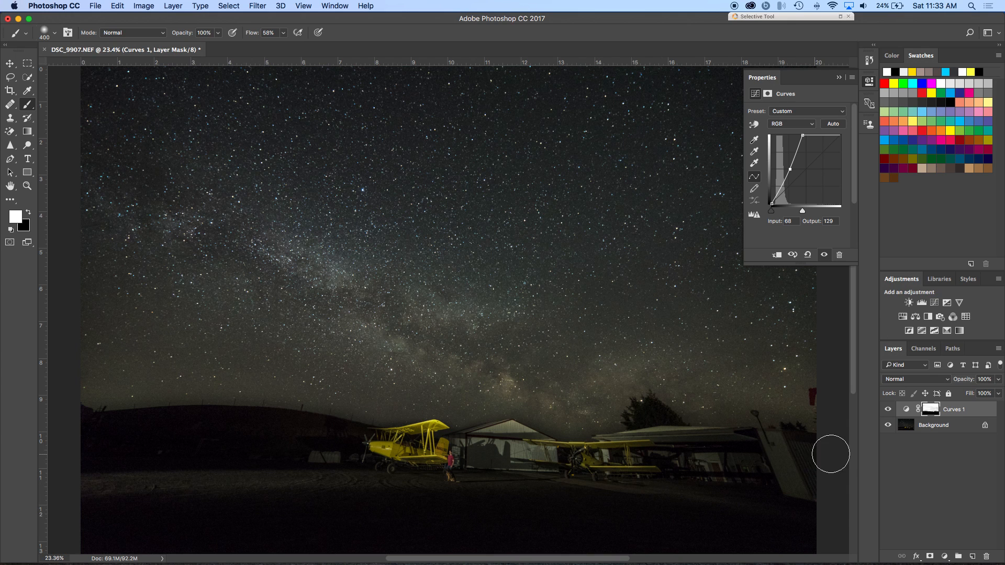
Step: Add a second Curves adjustment layer and brighten the foreground shadows with the targeted adjustment, raising input 23 to output 36
{"action": "left_click", "coordinate": [934, 304]}
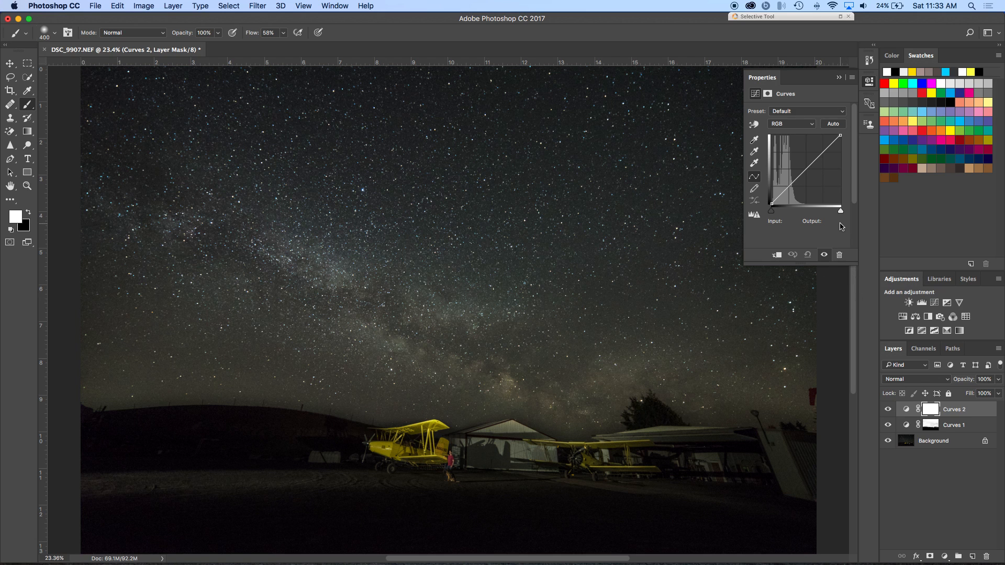
{"action": "left_click", "coordinate": [755, 213]}
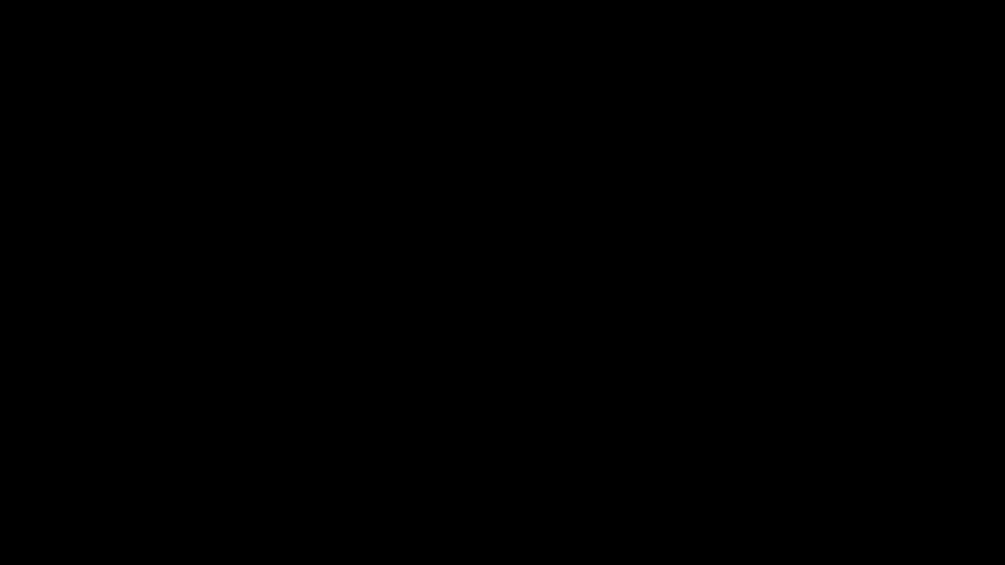
{"action": "left_click", "coordinate": [756, 125]}
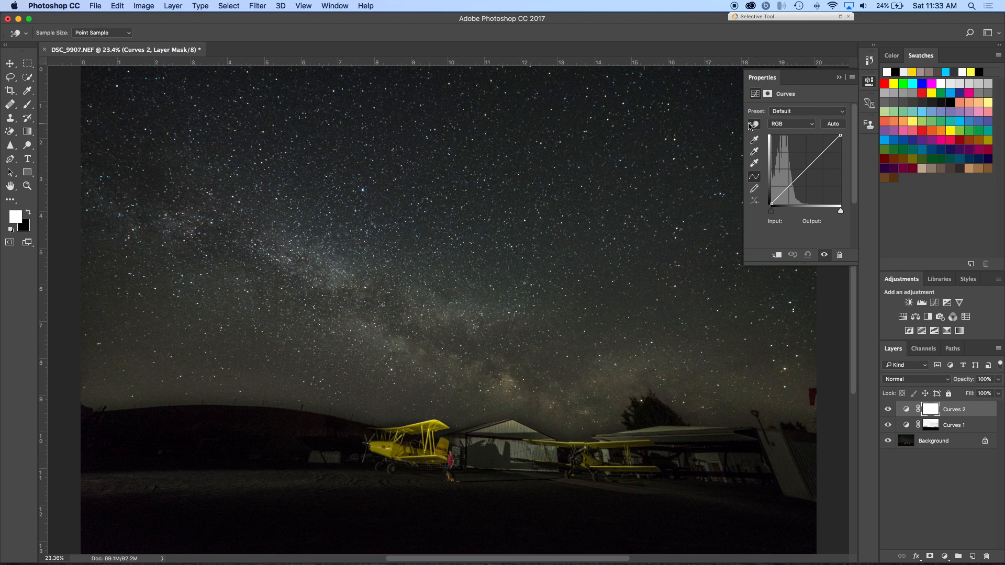
{"action": "left_click_drag", "start_coordinate": [652, 465], "coordinate": [651, 461]}
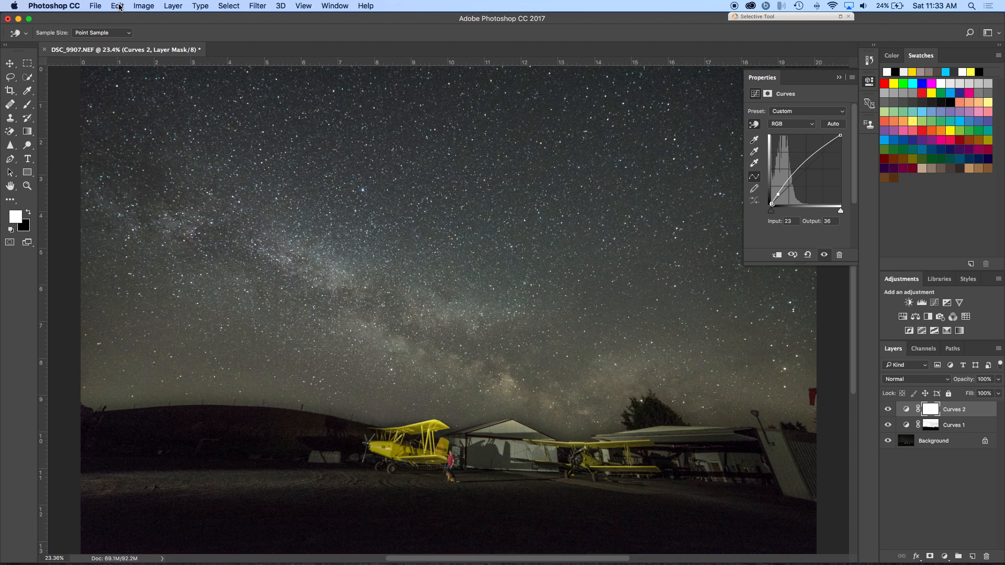
Step: Fill the new Curves layer's mask with black at 100% opacity and dismiss the dictation error
{"action": "left_click", "coordinate": [120, 8]}
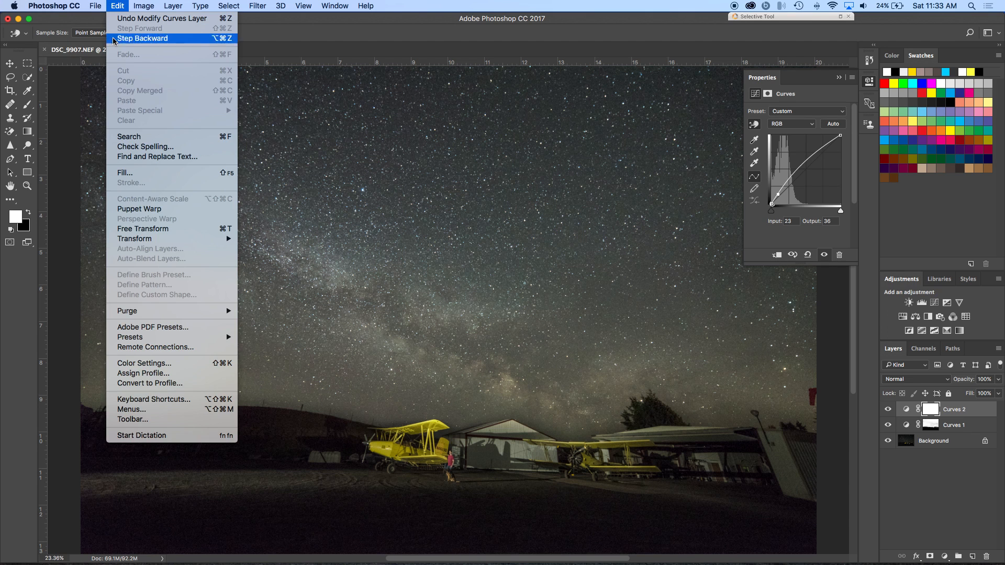
{"action": "left_click", "coordinate": [151, 178]}
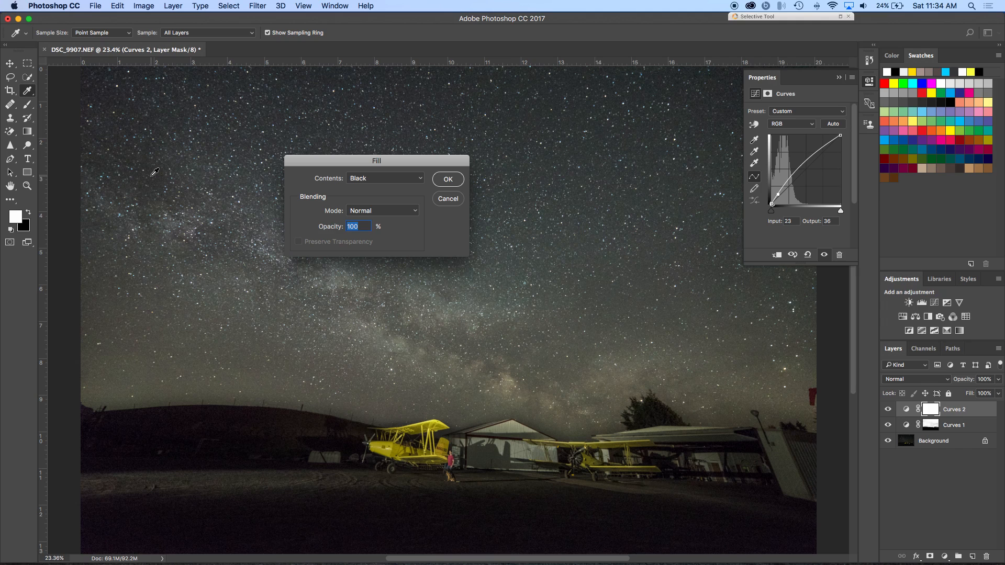
{"action": "key", "text": "Return"}
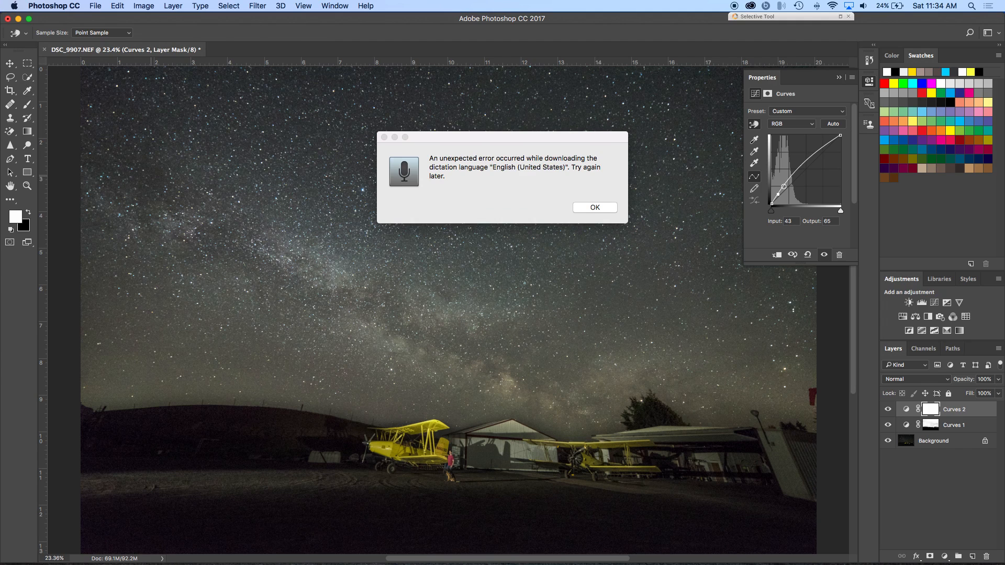
{"action": "key", "text": "shift+F5"}
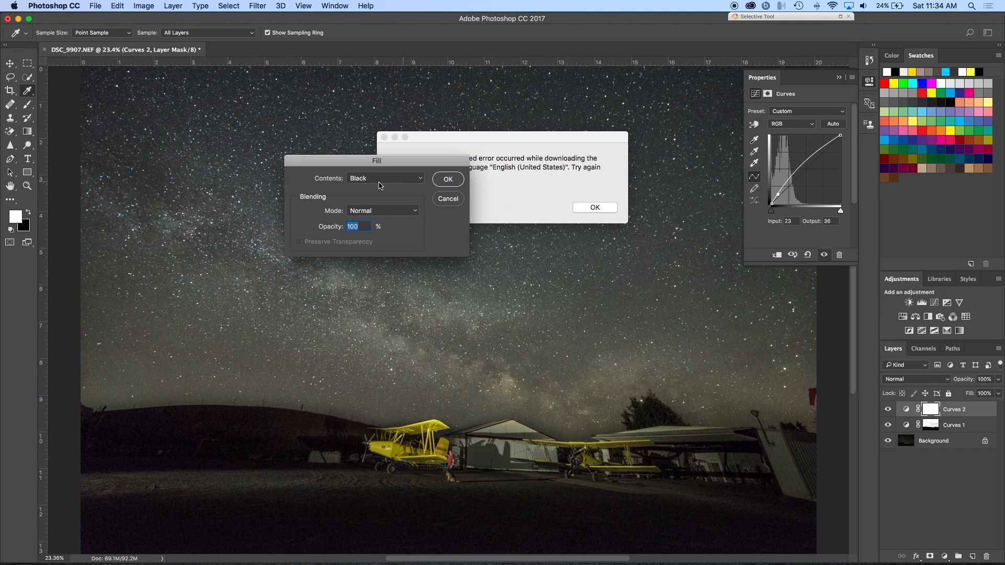
{"action": "left_click", "coordinate": [449, 181]}
{"action": "left_click", "coordinate": [602, 210]}
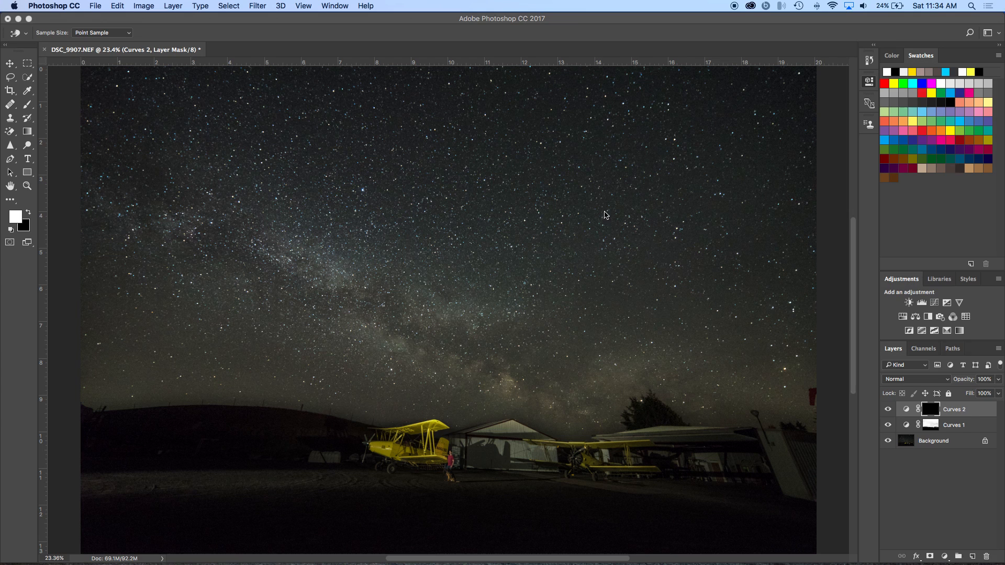
Step: Paint white on the Curves 2 mask with the 400 px brush over the dark open hangar behind the far-right fence
{"action": "double_click", "coordinate": [923, 412]}
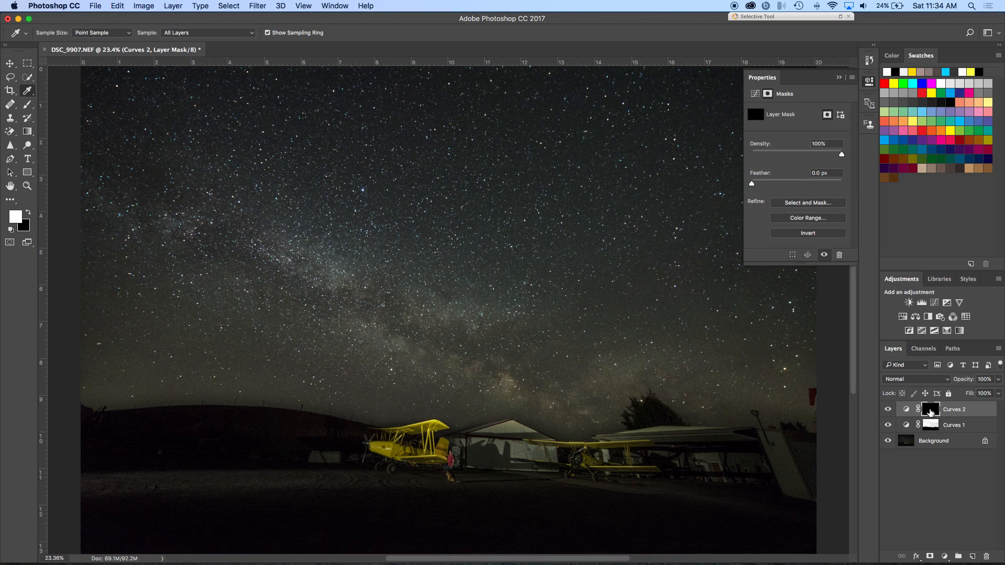
{"action": "key", "text": "b"}
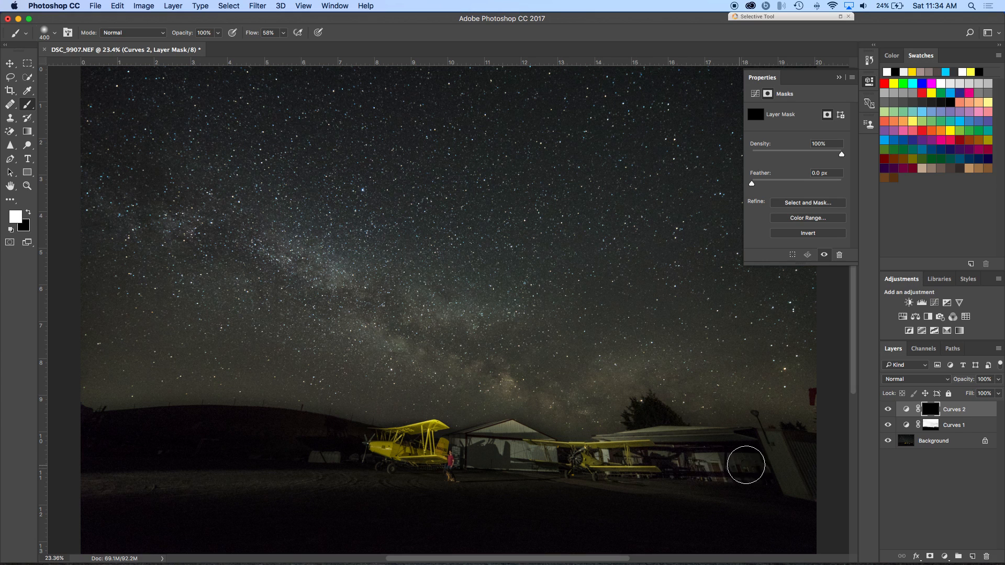
{"action": "mouse_move", "coordinate": [746, 465]}
{"action": "left_mouse_down"}
{"action": "mouse_move", "coordinate": [776, 469]}
{"action": "mouse_move", "coordinate": [694, 488]}
{"action": "mouse_move", "coordinate": [739, 496]}
{"action": "mouse_move", "coordinate": [754, 481]}
{"action": "left_mouse_up"}
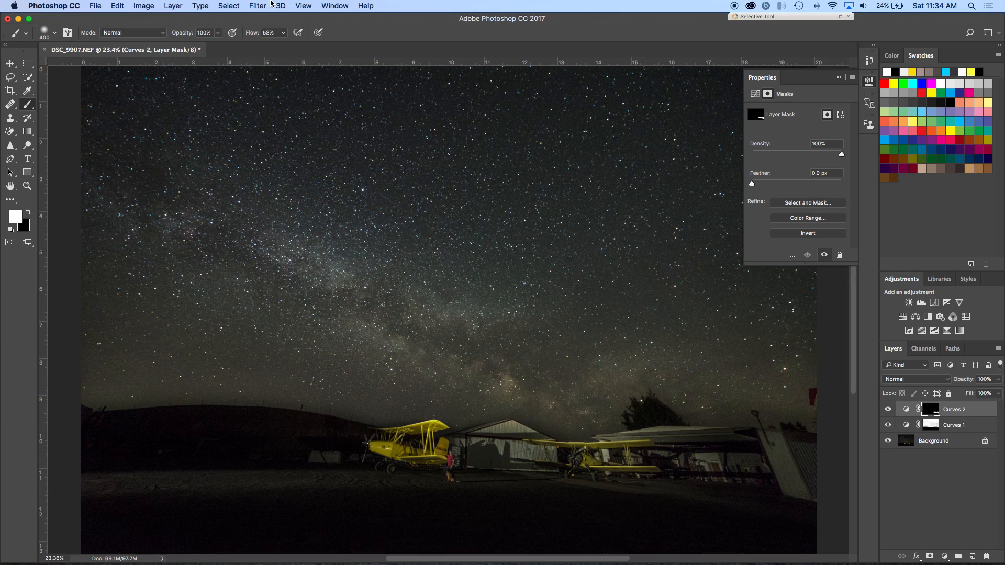
Step: Lower the brush opacity to 48% and paint the brightening over the right biplane and neighbouring hangar
{"action": "left_click", "coordinate": [217, 33]}
{"action": "left_click", "coordinate": [193, 45]}
{"action": "left_click", "coordinate": [587, 459]}
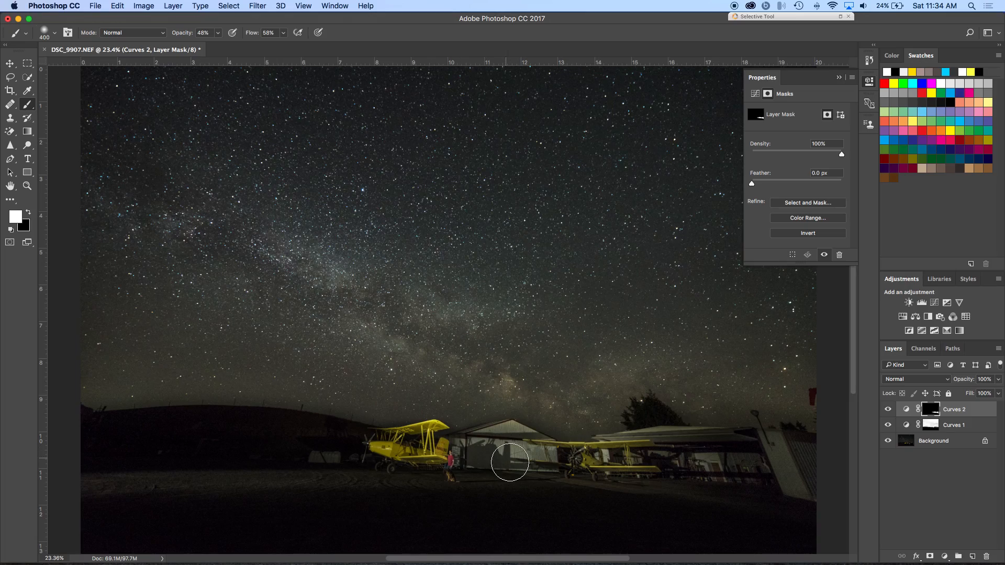
Step: Examine the man, the dog and the left biplane up close, and return to the whole photo
{"action": "scroll", "coordinate": [467, 466], "scroll_direction": "up", "scroll_amount": 1}
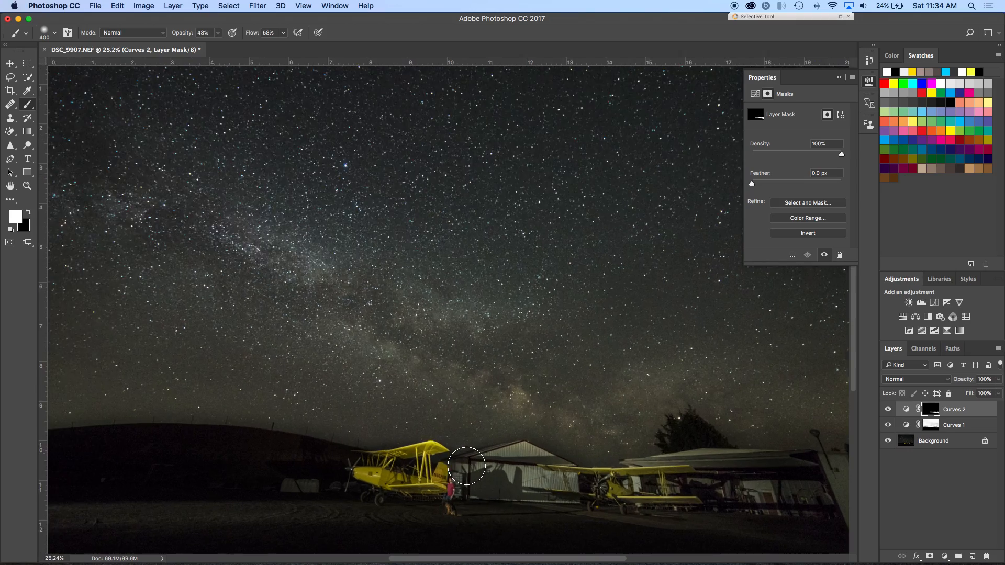
{"action": "scroll", "coordinate": [466, 466], "scroll_direction": "up", "scroll_amount": 5}
{"action": "scroll", "coordinate": [467, 466], "scroll_direction": "down", "scroll_amount": 8}
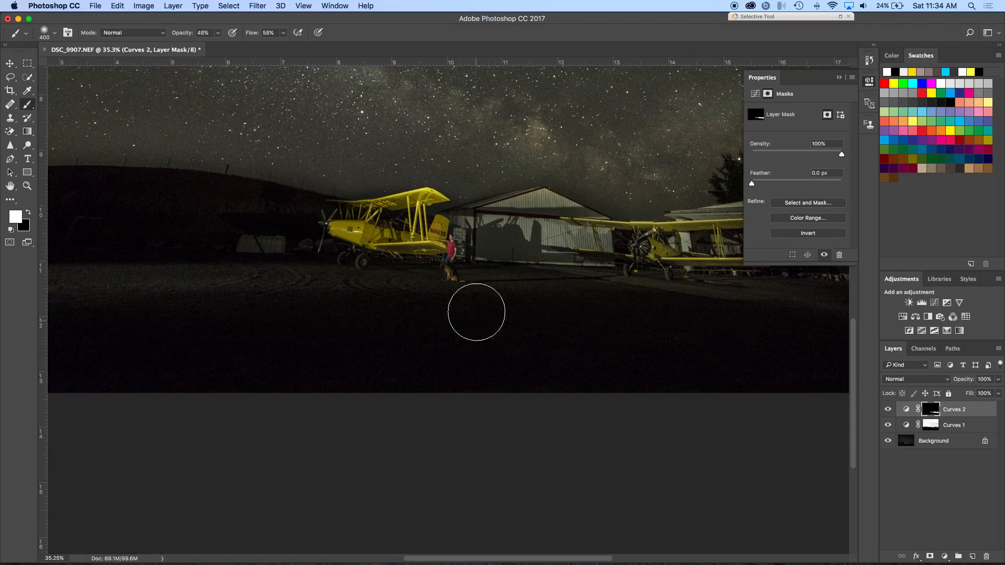
{"action": "scroll", "coordinate": [476, 286], "scroll_direction": "up", "scroll_amount": 14}
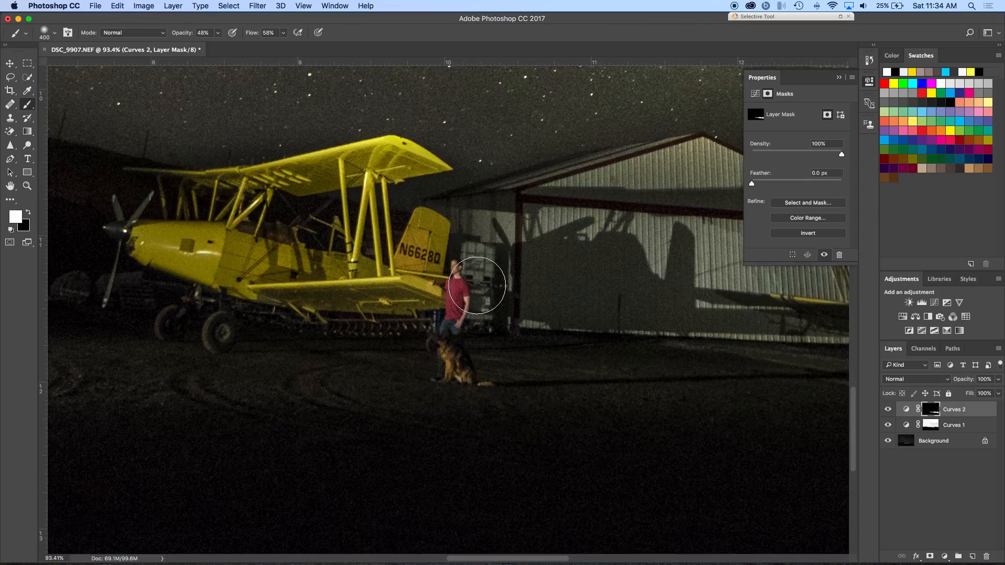
{"action": "scroll", "coordinate": [477, 285], "scroll_direction": "up", "scroll_amount": 3}
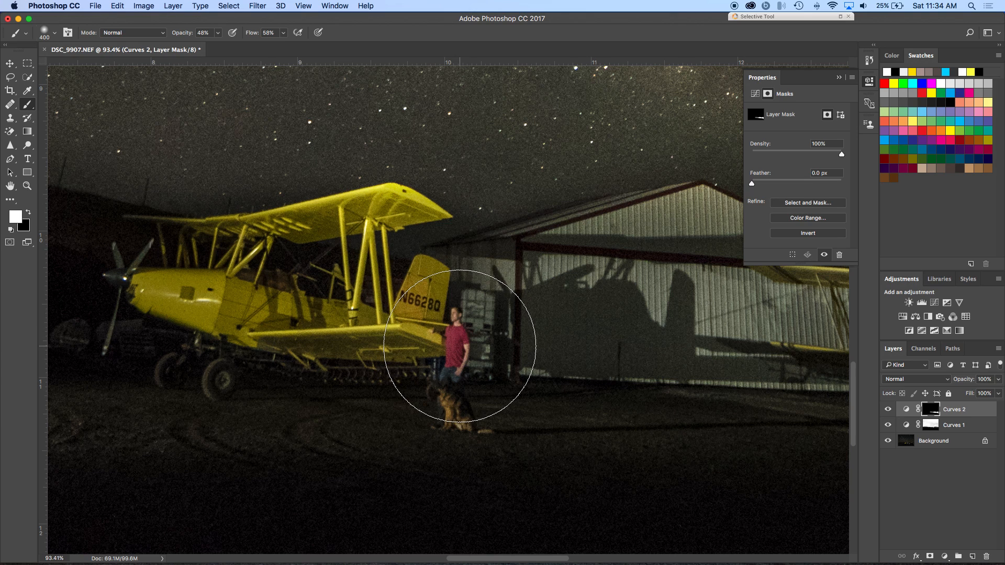
{"action": "scroll", "coordinate": [459, 346], "scroll_direction": "up", "scroll_amount": 7}
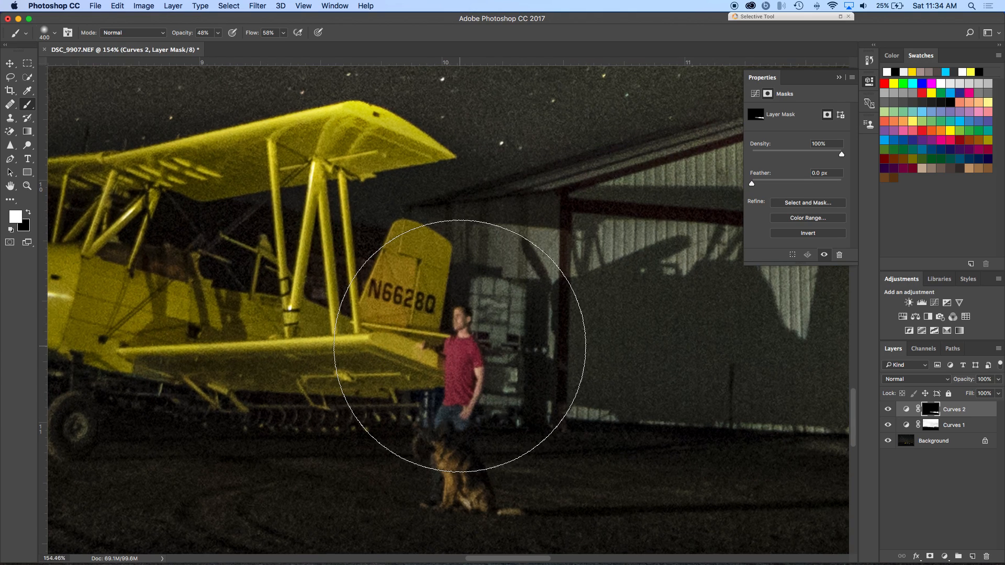
{"action": "scroll", "coordinate": [460, 346], "scroll_direction": "down", "scroll_amount": 1}
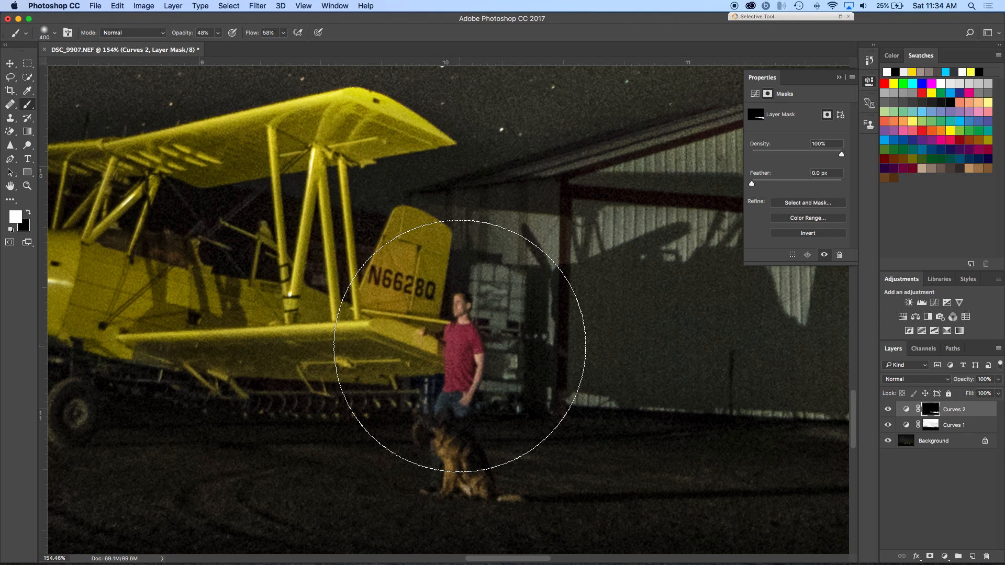
{"action": "key", "text": "super+0"}
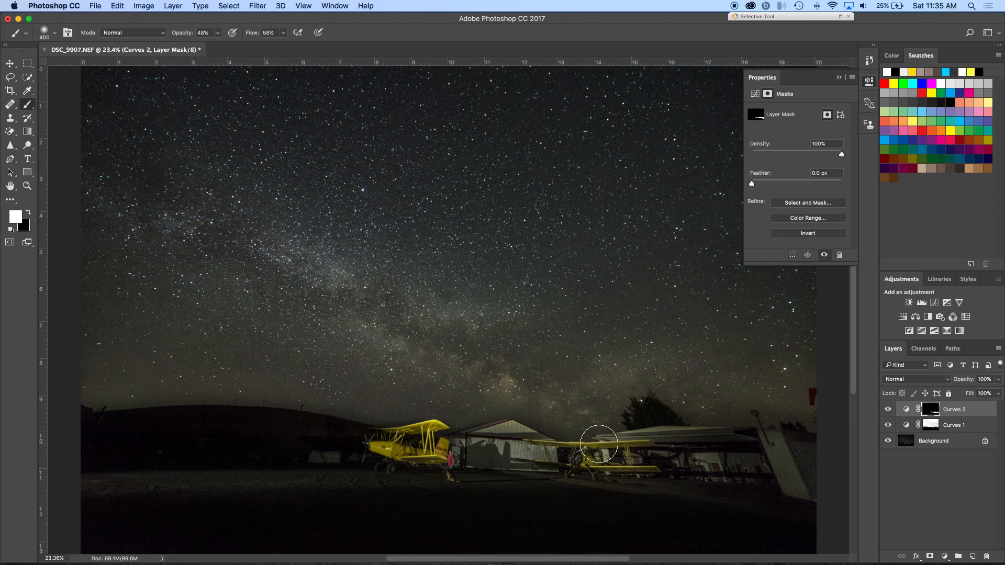
Step: Compare the foreground brightening by hiding and showing Curves 2, and undo a stray brush stroke across the sky
{"action": "left_click", "coordinate": [888, 411]}
{"action": "left_click", "coordinate": [888, 411]}
{"action": "left_click", "coordinate": [888, 412]}
{"action": "left_click", "coordinate": [888, 411]}
{"action": "mouse_move", "coordinate": [562, 195]}
{"action": "left_mouse_down"}
{"action": "mouse_move", "coordinate": [747, 345]}
{"action": "mouse_move", "coordinate": [840, 396]}
{"action": "left_mouse_up"}
{"action": "key", "text": "super+z"}
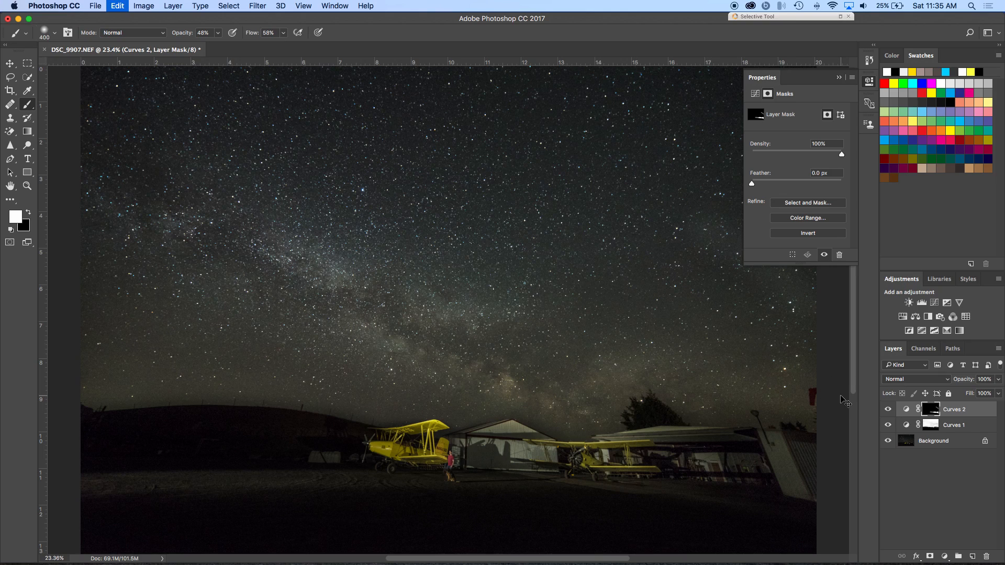
Step: Add a third Curves adjustment layer and darken the image by lowering the curve at input 43 to output 21
{"action": "left_click", "coordinate": [935, 303]}
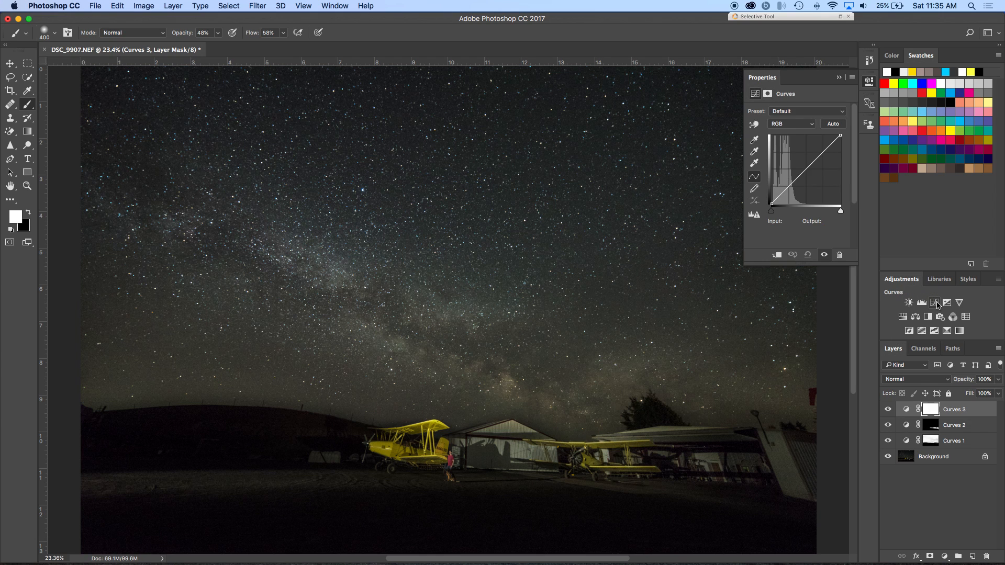
{"action": "left_click", "coordinate": [754, 125]}
{"action": "left_click_drag", "start_coordinate": [231, 469], "coordinate": [228, 496]}
{"action": "left_click_drag", "start_coordinate": [243, 445], "coordinate": [239, 464]}
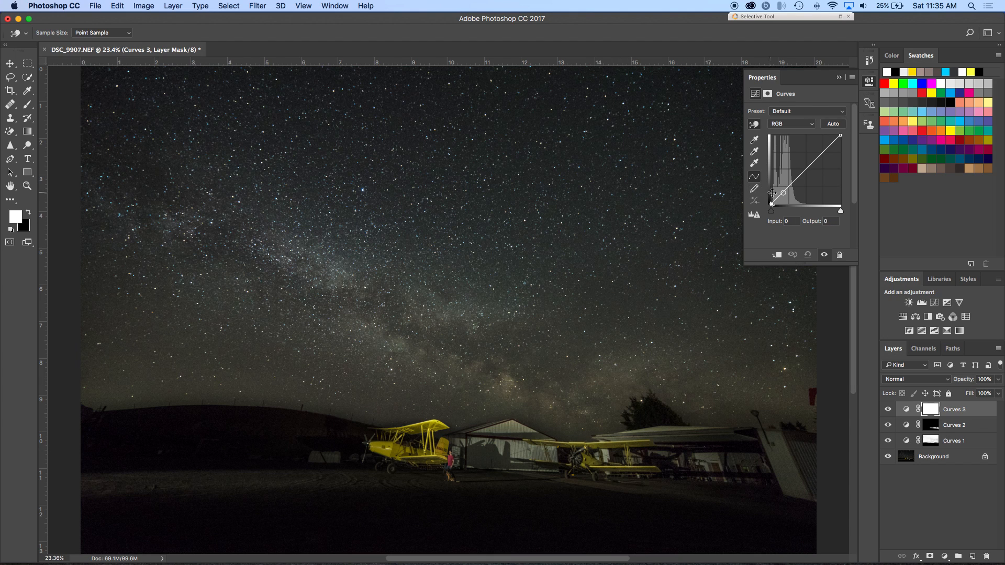
{"action": "left_click_drag", "start_coordinate": [782, 193], "coordinate": [783, 196]}
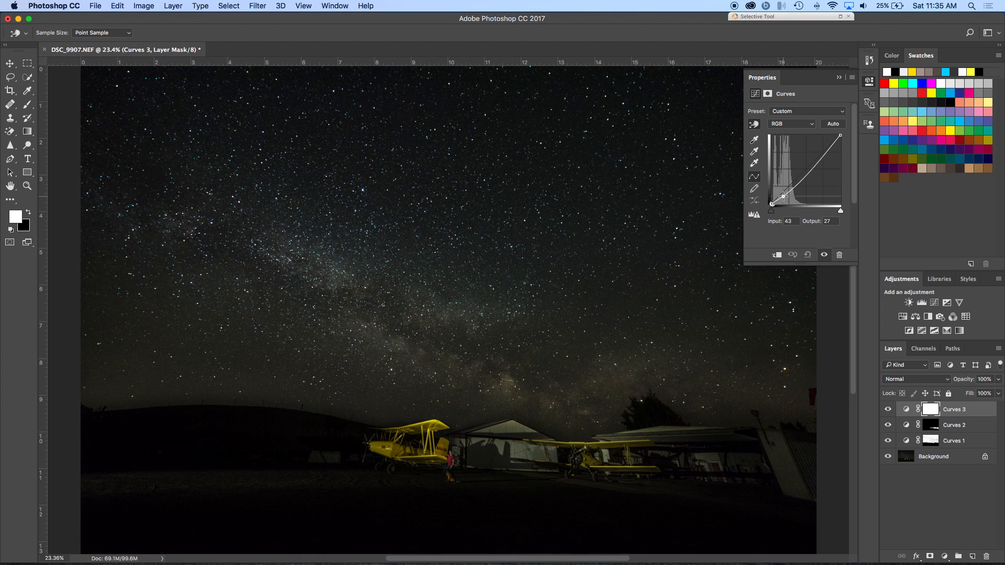
{"action": "left_click_drag", "start_coordinate": [783, 196], "coordinate": [783, 198]}
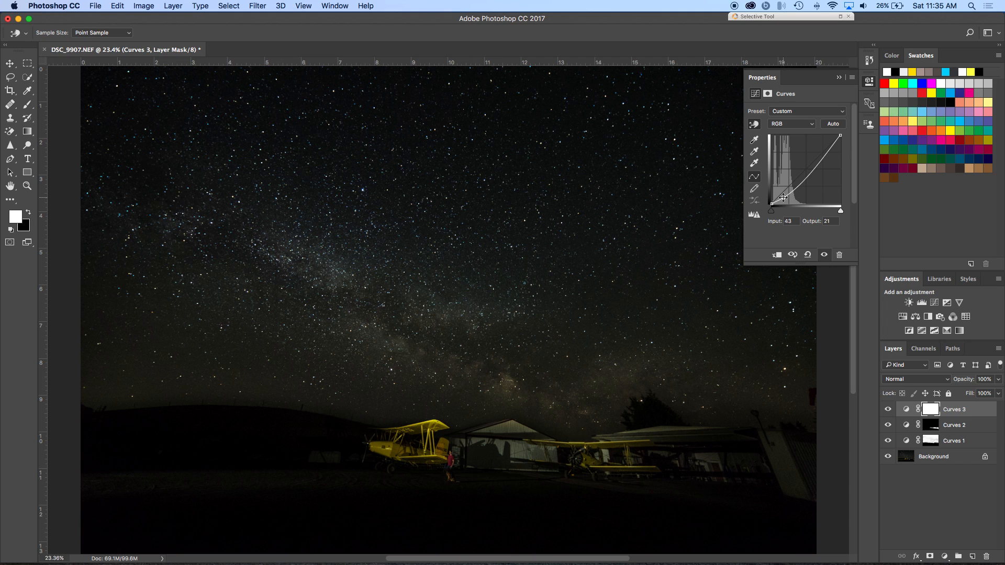
Step: Fill the Curves 3 mask with black and paint the darkening back over the foreground ground with a white brush at 48% opacity
{"action": "key", "text": "shift+BackSpace"}
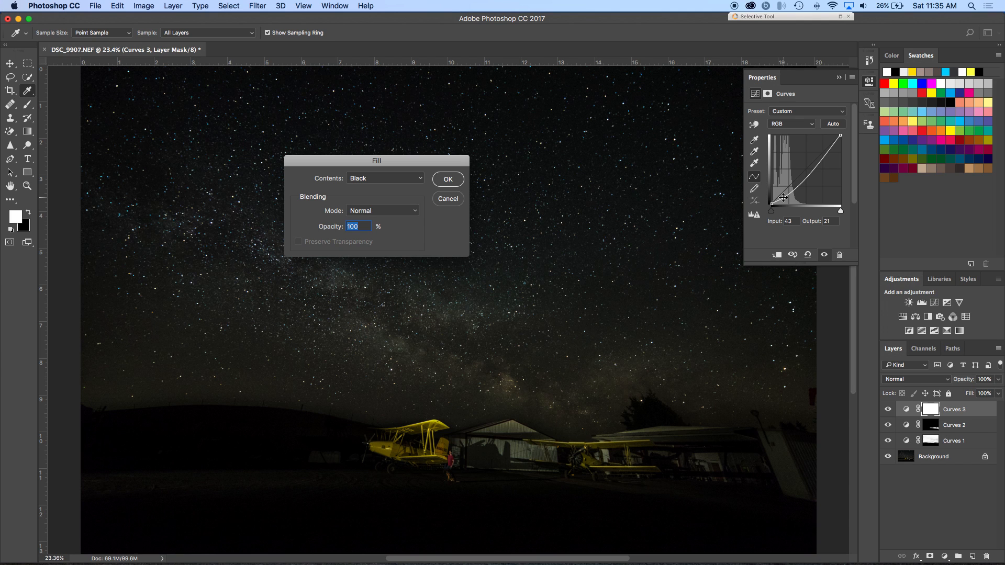
{"action": "key", "text": "Return"}
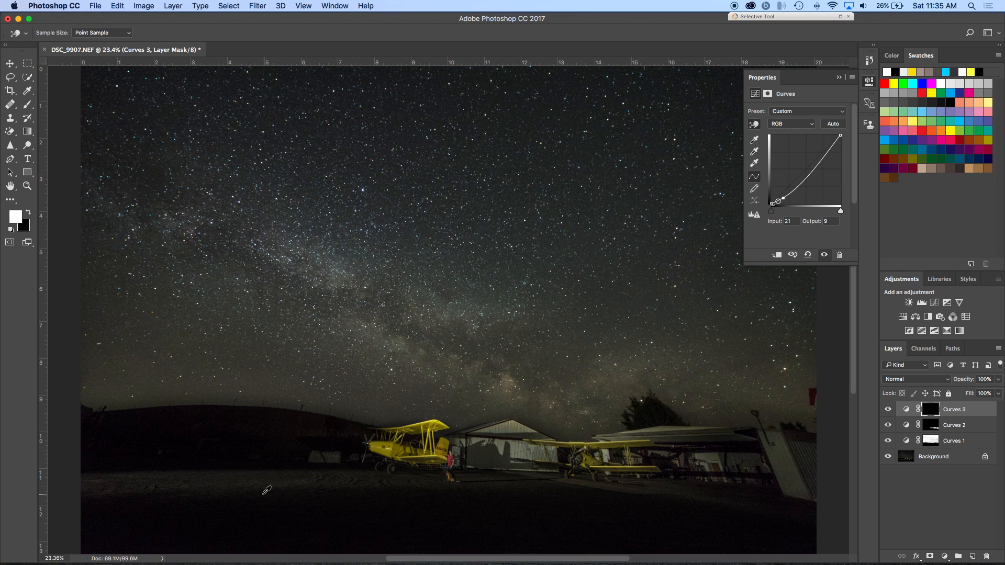
{"action": "key", "text": "b"}
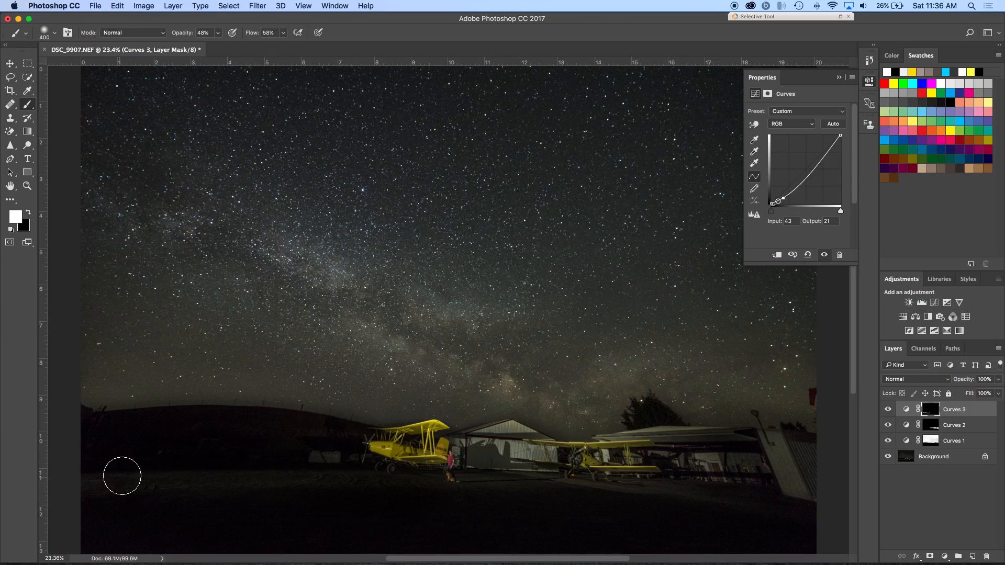
{"action": "mouse_move", "coordinate": [122, 476]}
{"action": "left_mouse_down"}
{"action": "mouse_move", "coordinate": [87, 487]}
{"action": "mouse_move", "coordinate": [260, 494]}
{"action": "left_mouse_up"}
{"action": "left_click_drag", "start_coordinate": [676, 508], "coordinate": [634, 517]}
Step: Inspect the ground, right biplane and open hangar up close for the effect of the painted darkening
{"action": "mouse_move", "coordinate": [750, 564]}
{"action": "scroll", "coordinate": [733, 459], "scroll_direction": "up", "scroll_amount": 5}
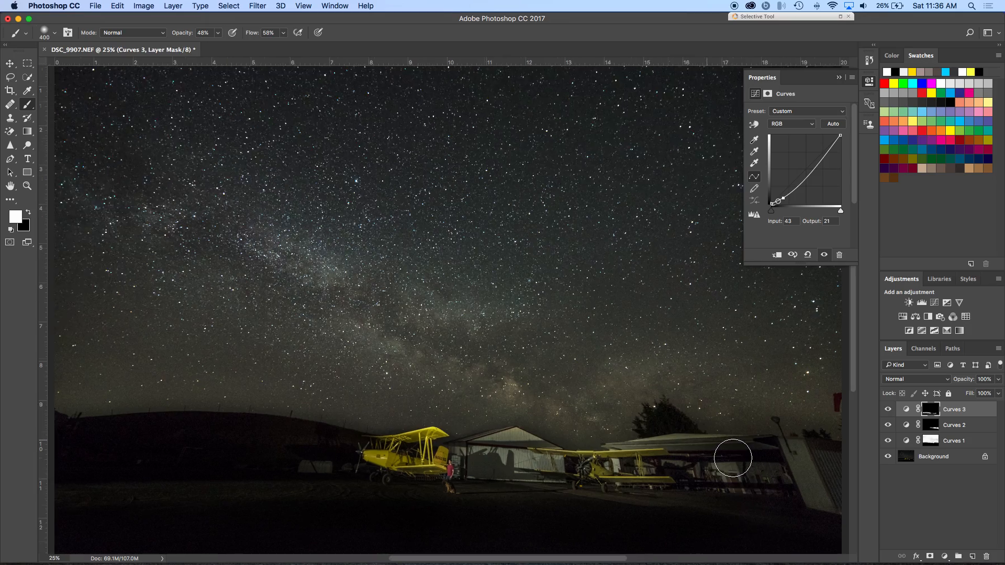
{"action": "scroll", "coordinate": [733, 458], "scroll_direction": "up", "scroll_amount": 3}
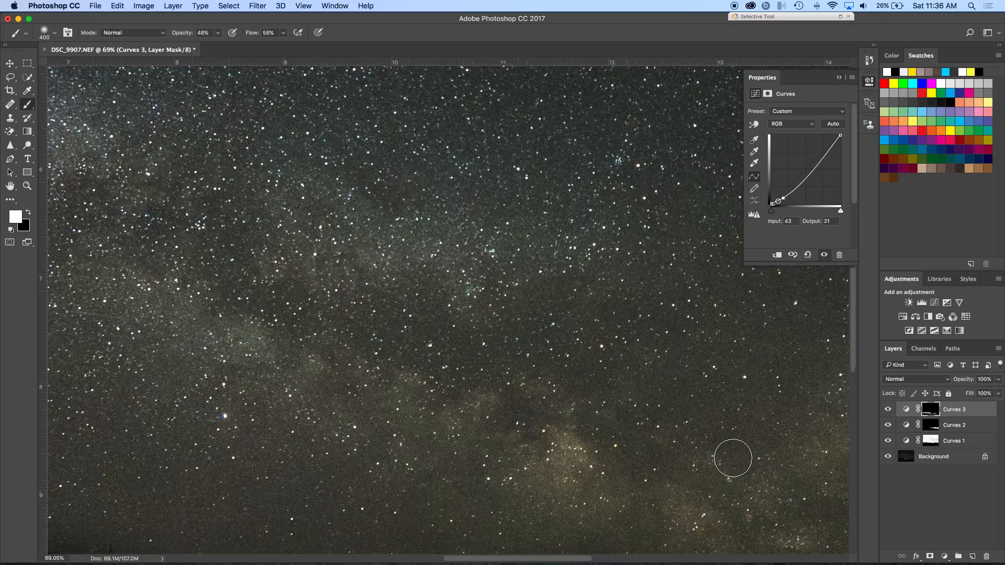
{"action": "scroll", "coordinate": [732, 458], "scroll_direction": "down", "scroll_amount": 10}
{"action": "scroll", "coordinate": [733, 459], "scroll_direction": "right", "scroll_amount": 6}
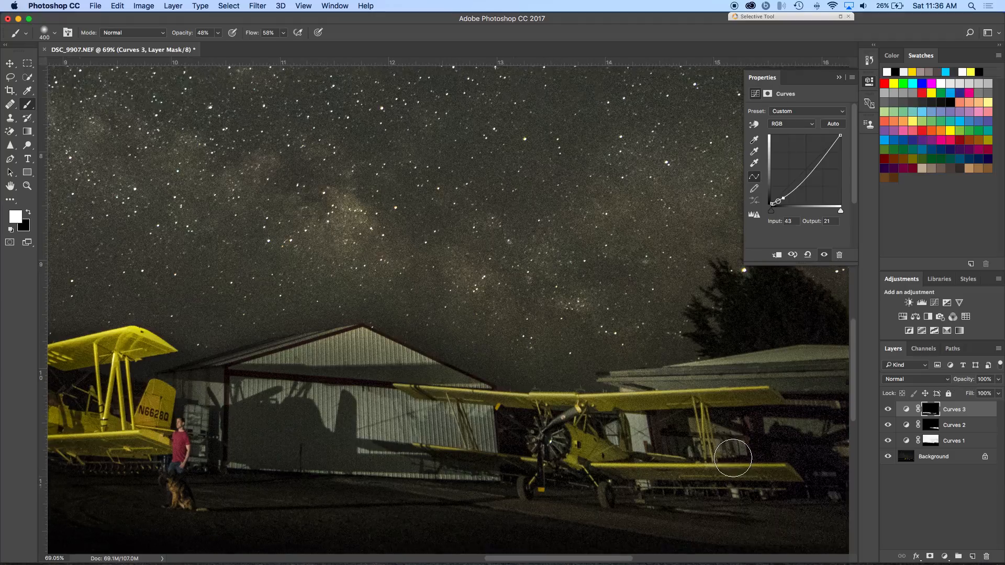
{"action": "scroll", "coordinate": [733, 458], "scroll_direction": "down", "scroll_amount": 8}
{"action": "scroll", "coordinate": [733, 458], "scroll_direction": "right", "scroll_amount": 3}
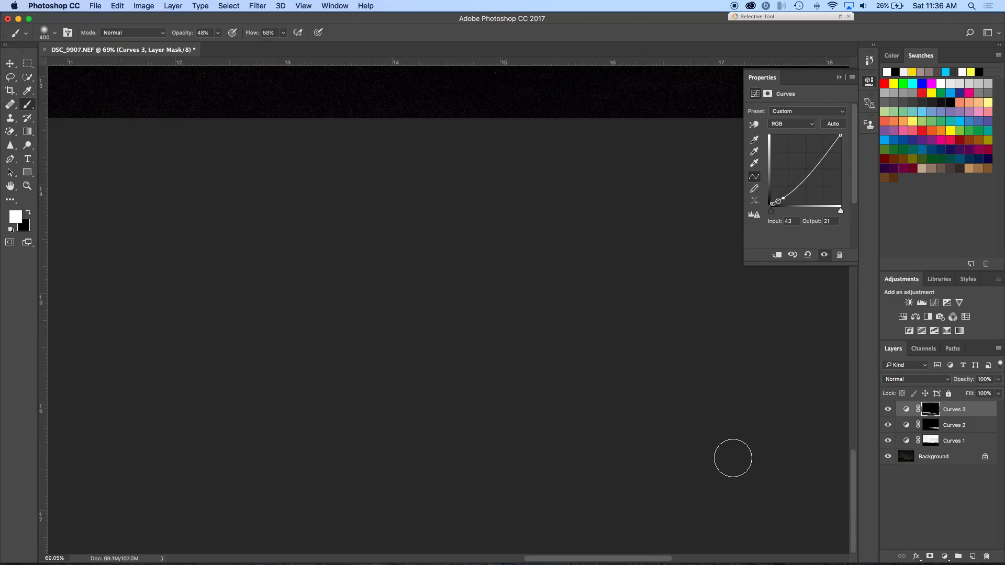
{"action": "scroll", "coordinate": [733, 458], "scroll_direction": "right", "scroll_amount": 3}
{"action": "scroll", "coordinate": [733, 458], "scroll_direction": "up", "scroll_amount": 8}
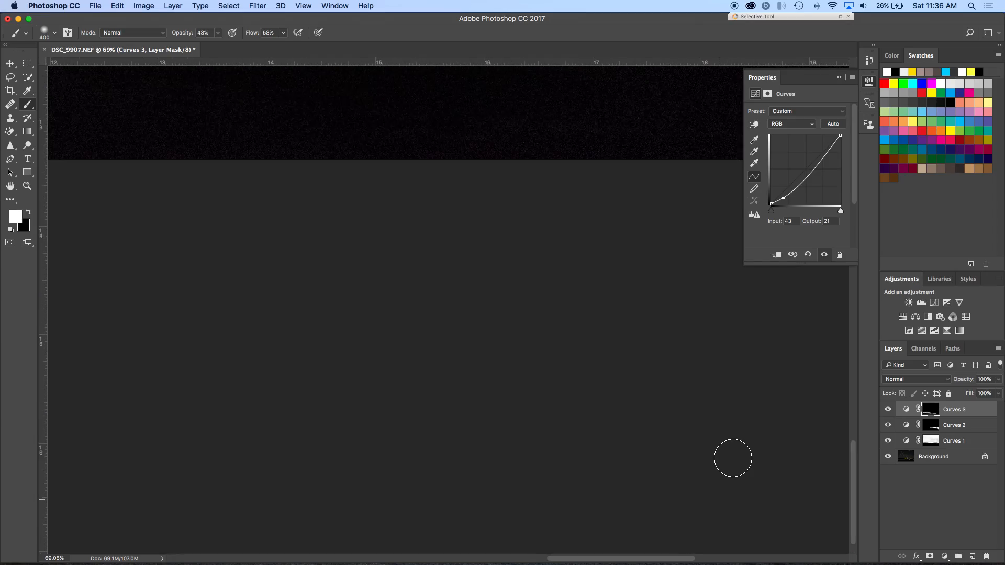
{"action": "scroll", "coordinate": [733, 459], "scroll_direction": "up", "scroll_amount": 10}
{"action": "scroll", "coordinate": [733, 458], "scroll_direction": "left", "scroll_amount": 1}
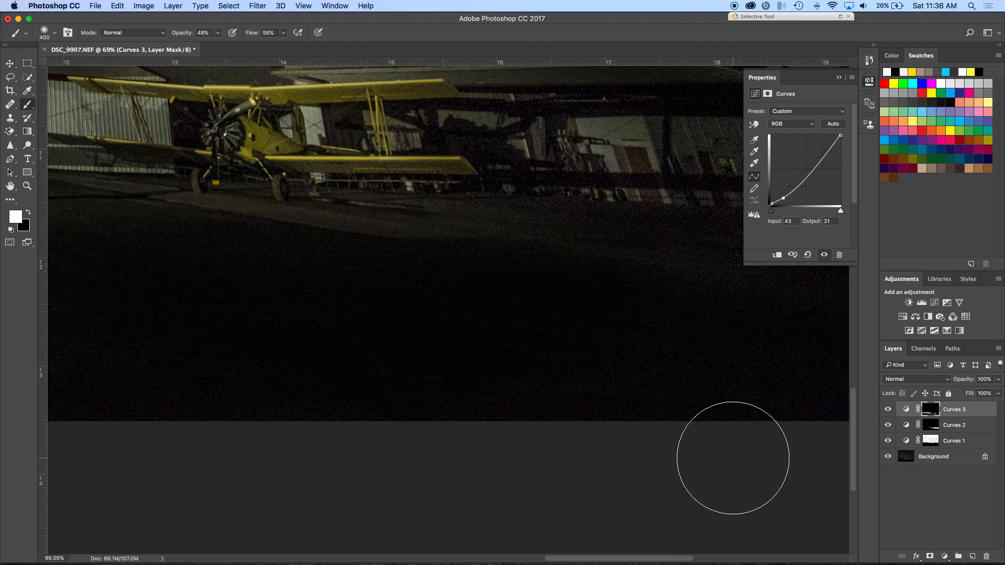
{"action": "scroll", "coordinate": [733, 458], "scroll_direction": "up", "scroll_amount": 5}
{"action": "scroll", "coordinate": [733, 459], "scroll_direction": "left", "scroll_amount": 2}
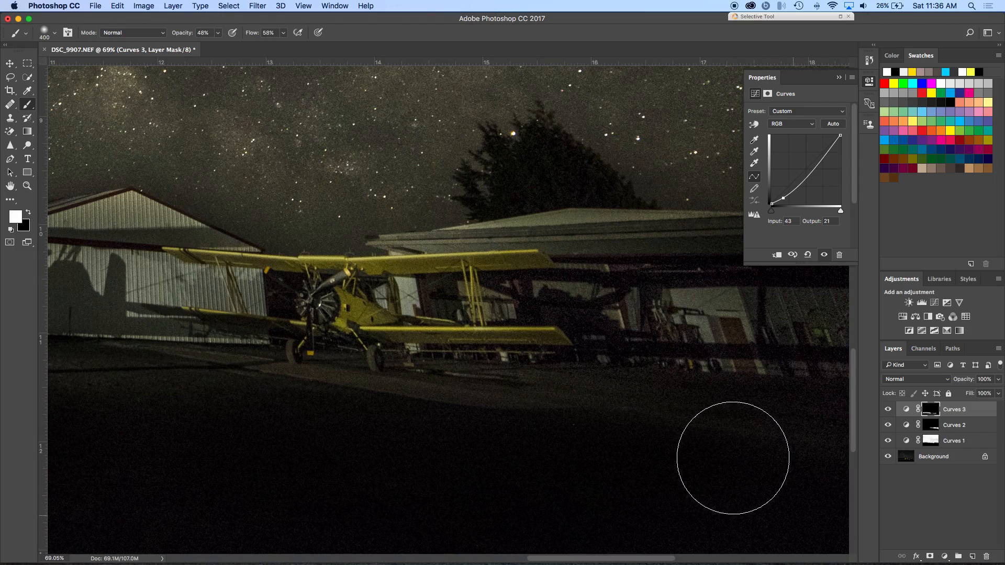
{"action": "key", "text": "super+0"}
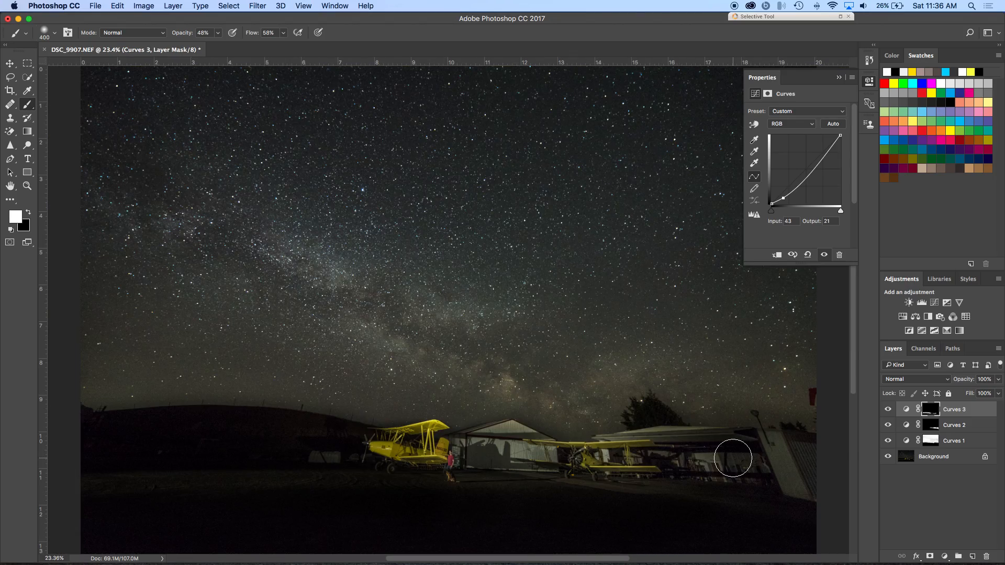
{"action": "left_click", "coordinate": [932, 414]}
{"action": "right_click", "coordinate": [931, 415]}
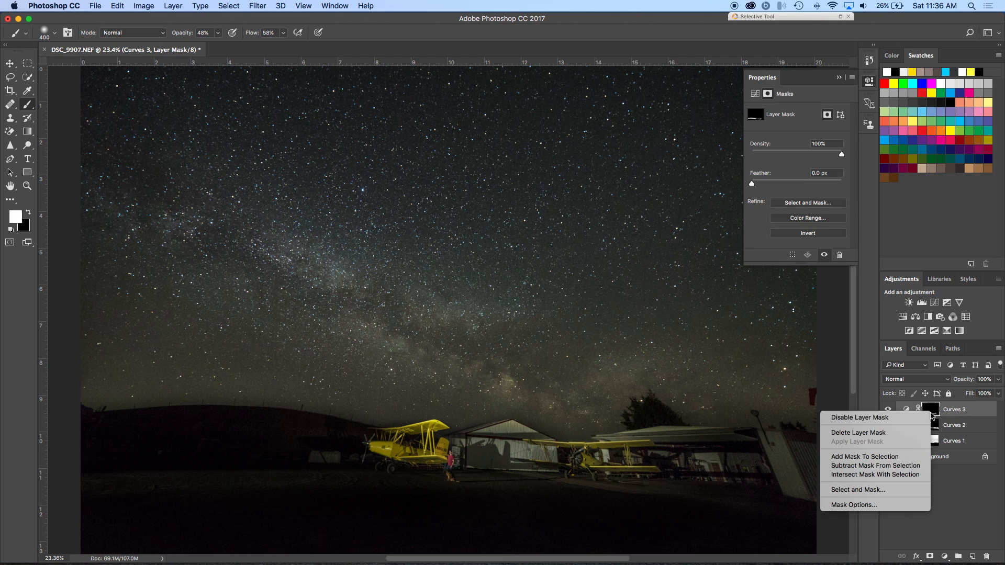
{"action": "left_click", "coordinate": [962, 512]}
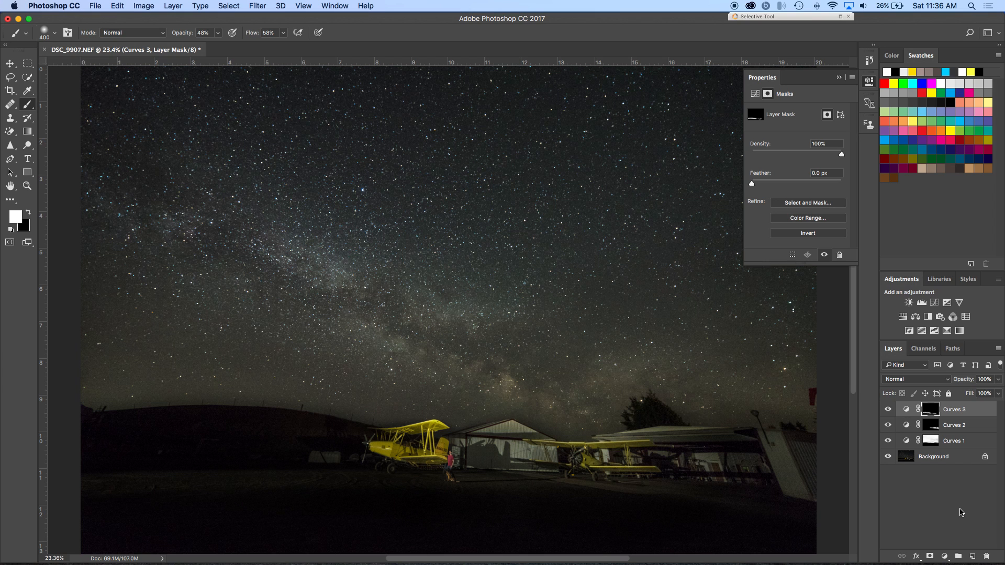
Step: Stamp all visible layers into a new layer and lower its Highlights to about -28 with the Camera Raw Filter
{"action": "key", "text": "super+alt+shift+e"}
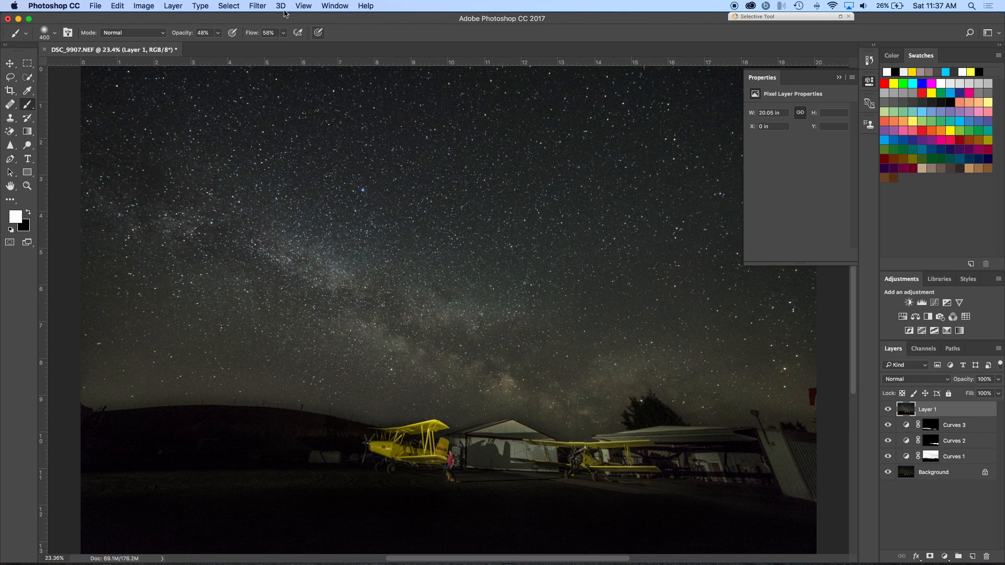
{"action": "left_click", "coordinate": [263, 7]}
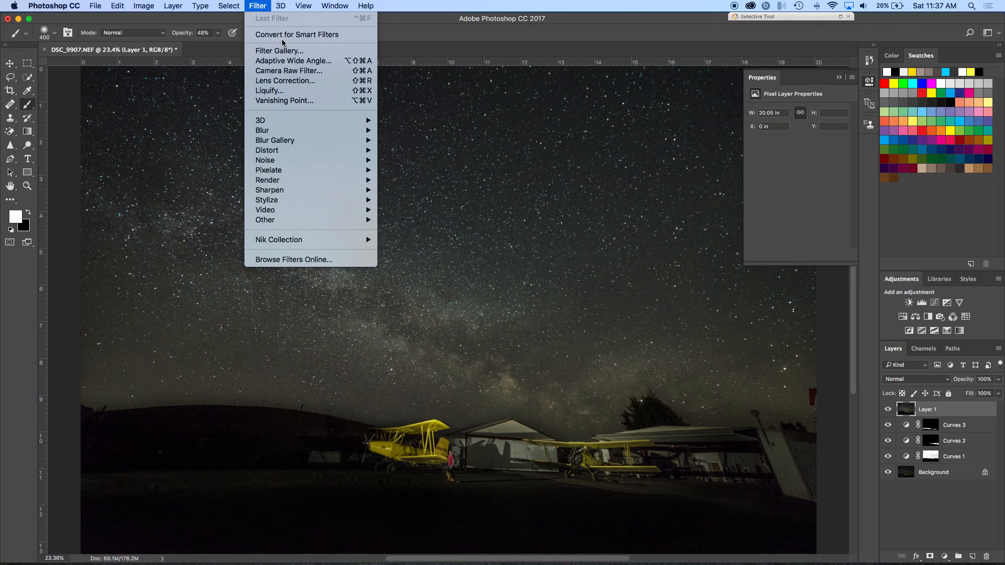
{"action": "left_click", "coordinate": [289, 71]}
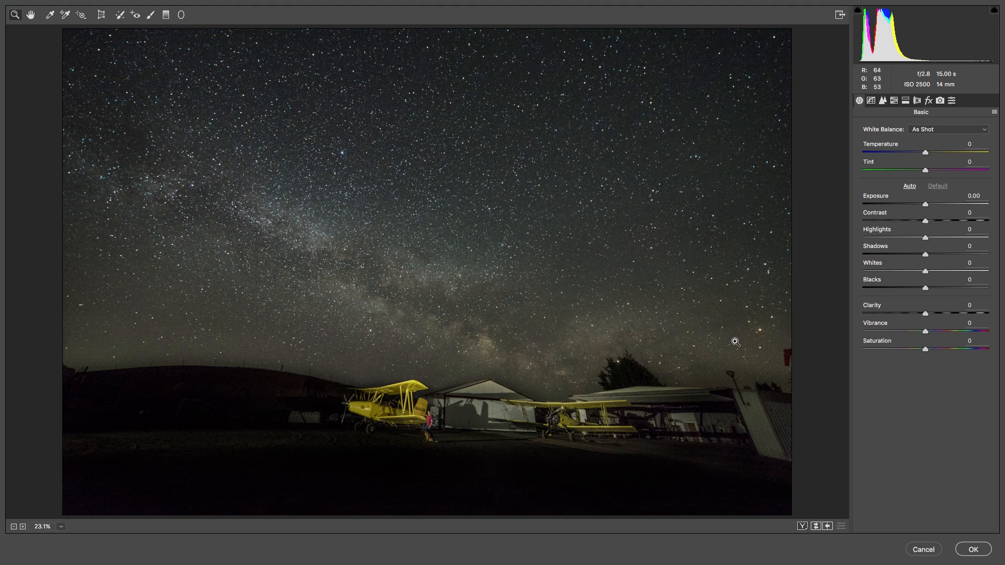
{"action": "left_click", "coordinate": [908, 237]}
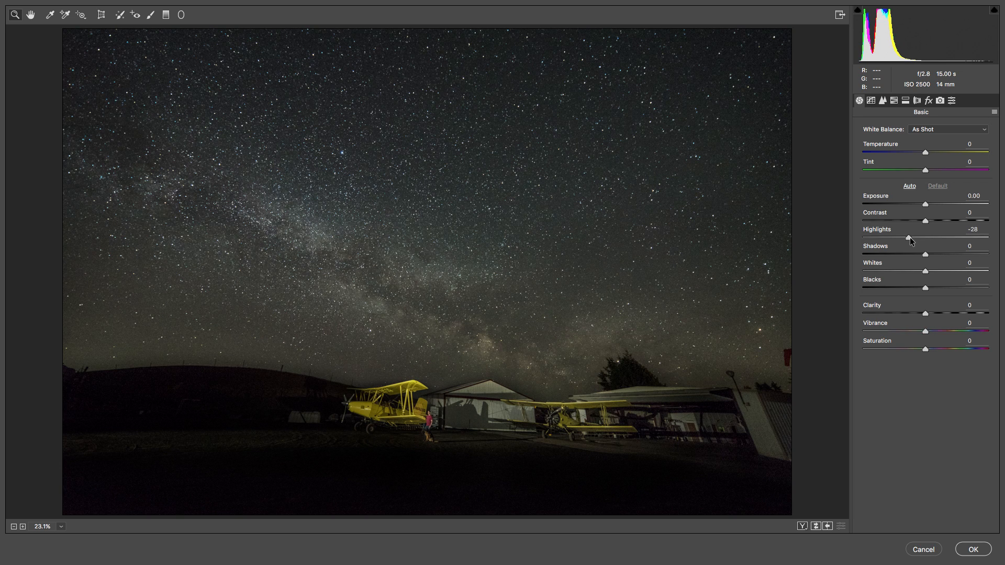
{"action": "left_click", "coordinate": [910, 238]}
{"action": "left_click", "coordinate": [976, 553]}
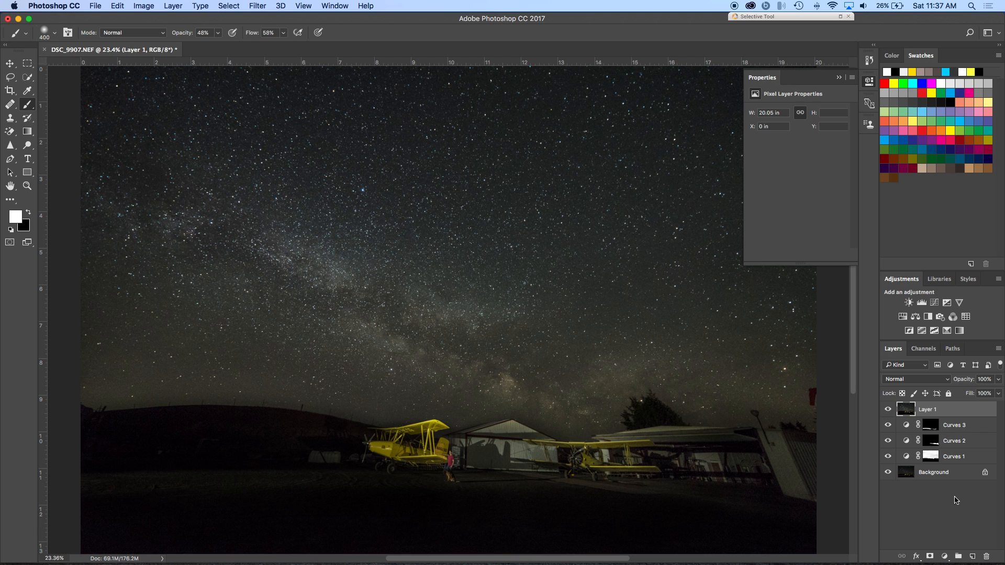
Step: Compare the photo with and without the Camera Raw highlight reduction by toggling Layer 1's visibility
{"action": "left_click", "coordinate": [888, 410]}
{"action": "left_click", "coordinate": [888, 410]}
{"action": "left_click", "coordinate": [888, 410]}
{"action": "left_click", "coordinate": [888, 410]}
{"action": "left_click", "coordinate": [888, 411]}
Step: Add a layer mask to Layer 1 and fill it with black
{"action": "left_click", "coordinate": [930, 557]}
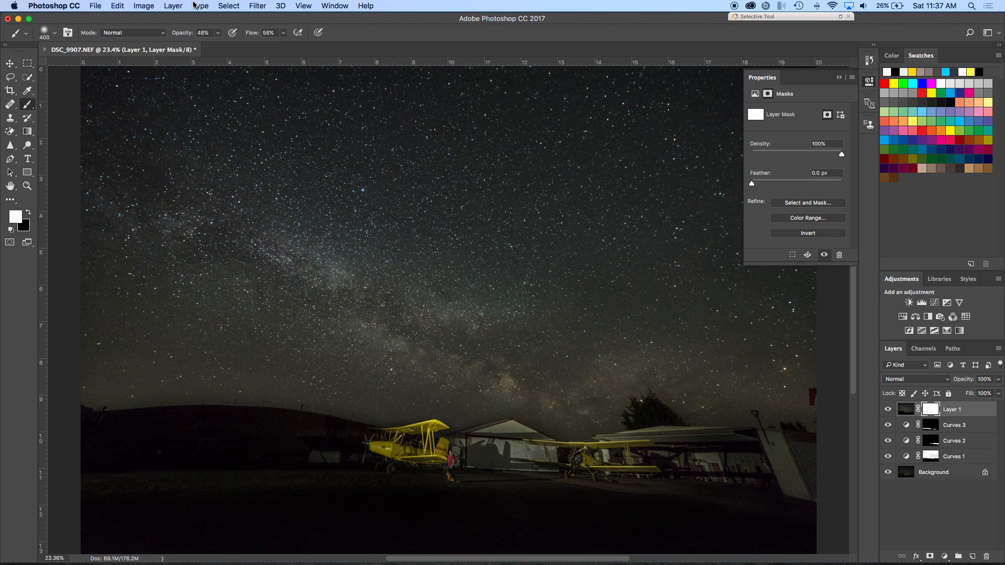
{"action": "left_click", "coordinate": [117, 5]}
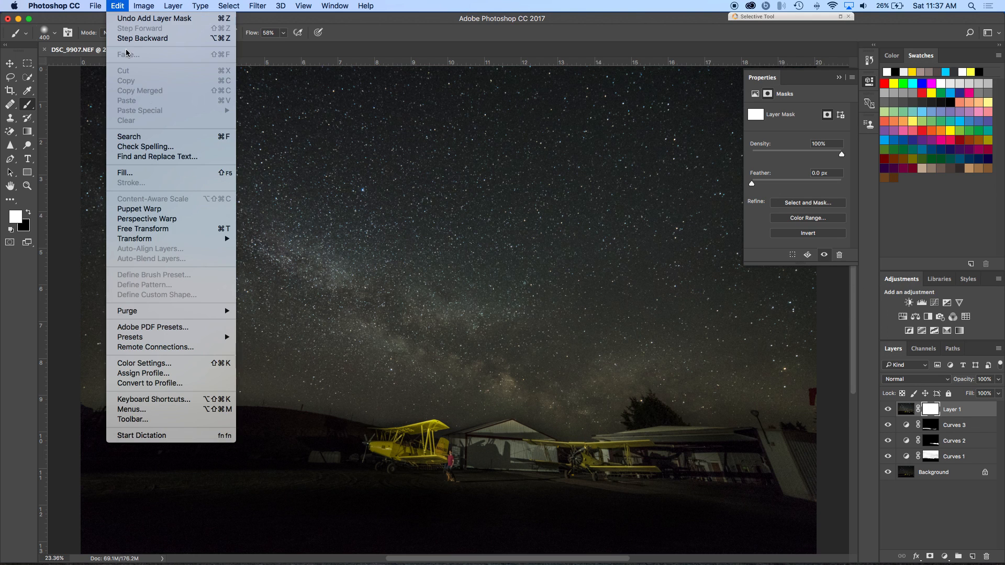
{"action": "left_click", "coordinate": [146, 173]}
{"action": "key", "text": "Return"}
Step: Paint white on the Layer 1 mask over the left biplane and the lit central hangar, raising the brush opacity to 100%
{"action": "key", "text": "b"}
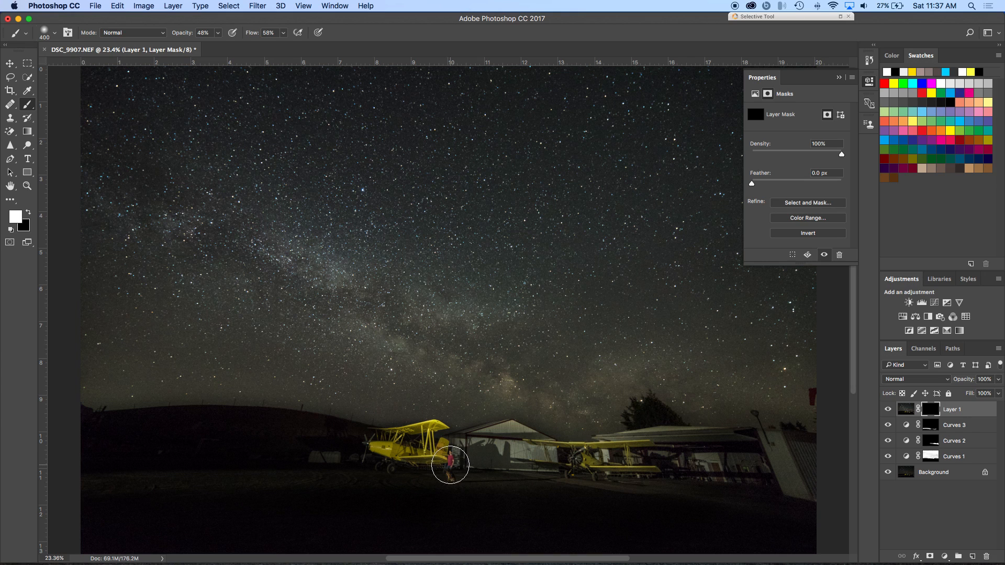
{"action": "left_click_drag", "start_coordinate": [430, 431], "coordinate": [444, 460]}
{"action": "left_click", "coordinate": [218, 32]}
{"action": "left_click_drag", "start_coordinate": [219, 45], "coordinate": [243, 46]}
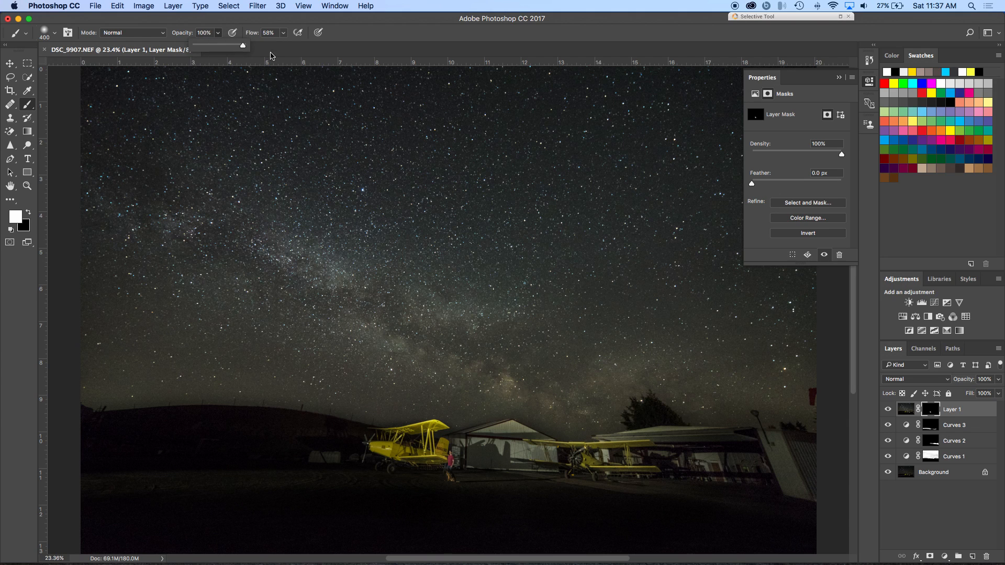
{"action": "mouse_move", "coordinate": [443, 448]}
{"action": "left_mouse_down"}
{"action": "mouse_move", "coordinate": [435, 438]}
{"action": "mouse_move", "coordinate": [394, 451]}
{"action": "left_mouse_up"}
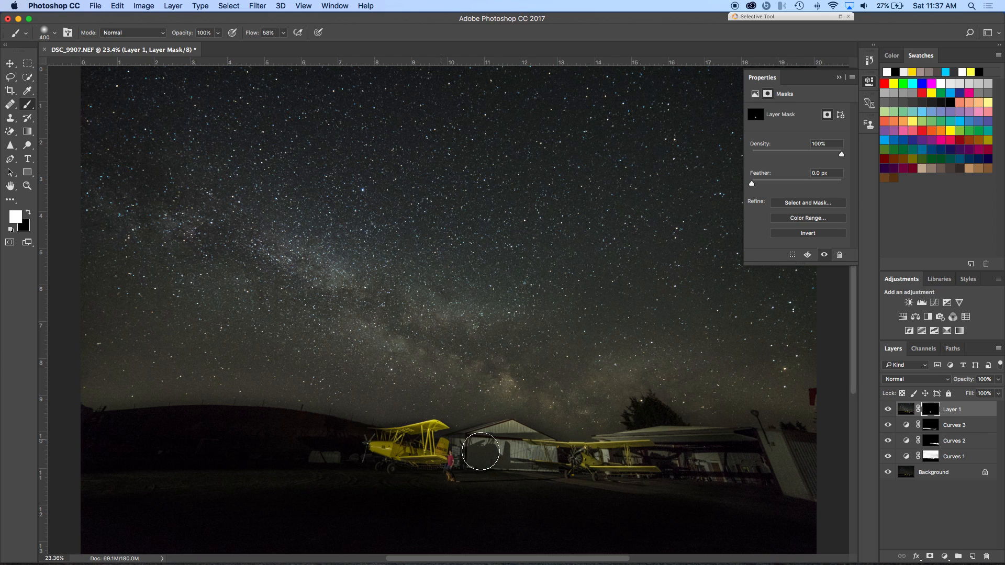
{"action": "mouse_move", "coordinate": [524, 452]}
{"action": "left_mouse_down"}
{"action": "mouse_move", "coordinate": [527, 441]}
{"action": "mouse_move", "coordinate": [503, 425]}
{"action": "mouse_move", "coordinate": [530, 448]}
{"action": "left_mouse_up"}
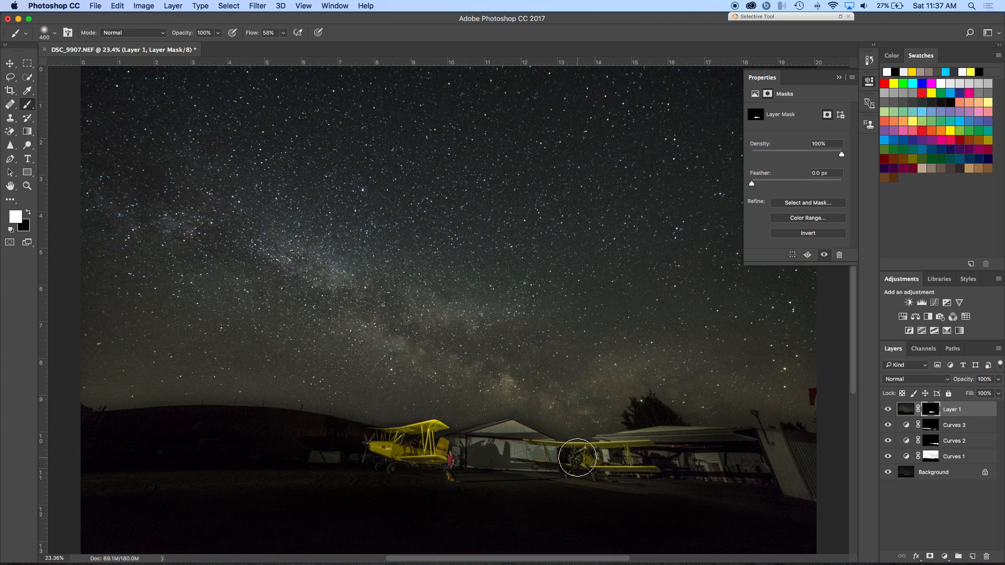
Step: Check the painted highlight reduction on the biplane and hangar by repeatedly hiding and showing Layer 1
{"action": "left_click", "coordinate": [888, 410]}
{"action": "left_click", "coordinate": [888, 410]}
{"action": "left_click", "coordinate": [888, 410]}
{"action": "left_click", "coordinate": [888, 410]}
{"action": "left_click", "coordinate": [888, 410]}
{"action": "left_click", "coordinate": [888, 410]}
{"action": "left_click", "coordinate": [889, 410]}
{"action": "left_click", "coordinate": [889, 410]}
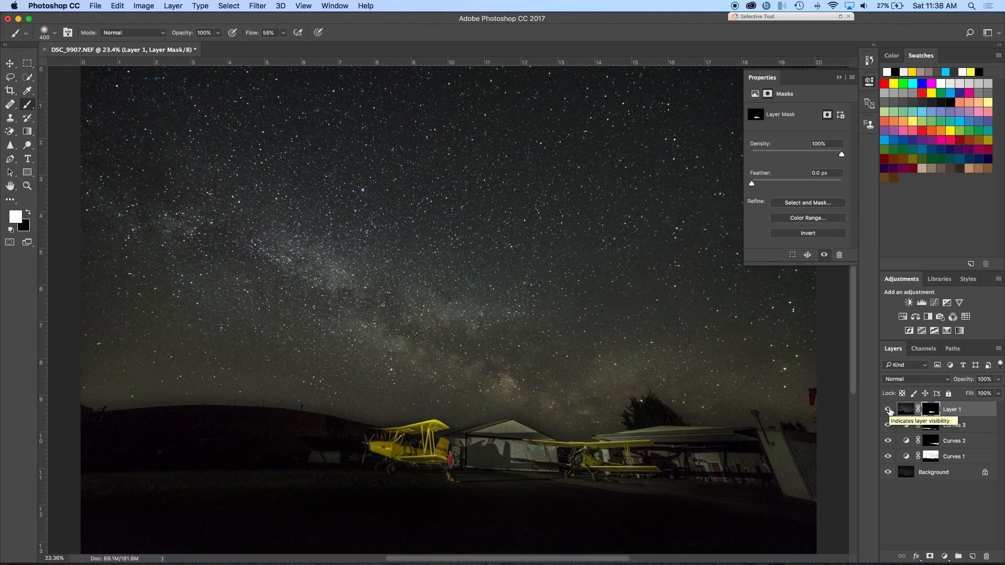
{"action": "left_click", "coordinate": [888, 409]}
{"action": "left_click", "coordinate": [888, 410]}
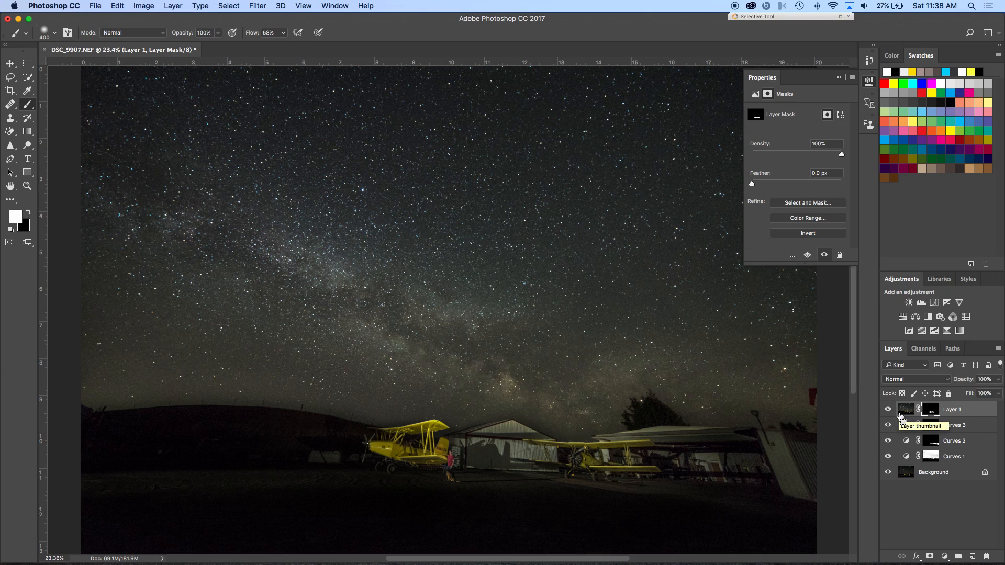
Step: Stamp all visible layers into another new layer and open it in the Color Efex Pro 4 filter
{"action": "key", "text": "super+alt+shift+e"}
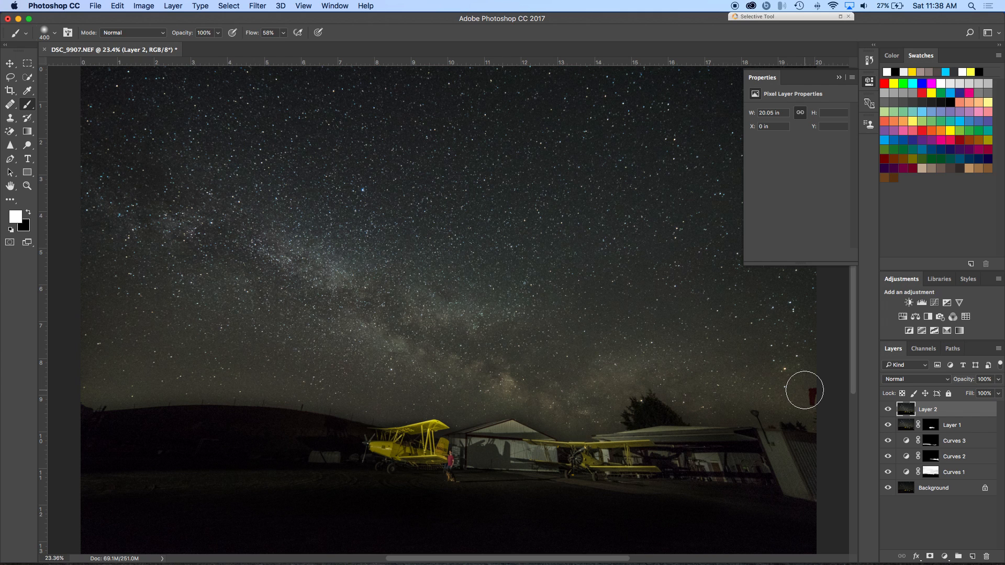
{"action": "left_click", "coordinate": [842, 17]}
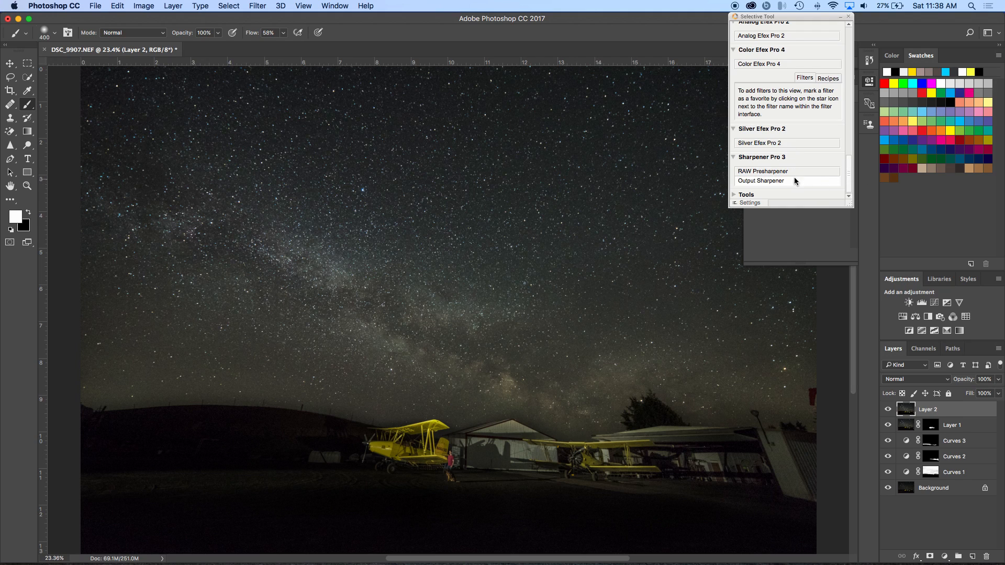
{"action": "left_click", "coordinate": [766, 65]}
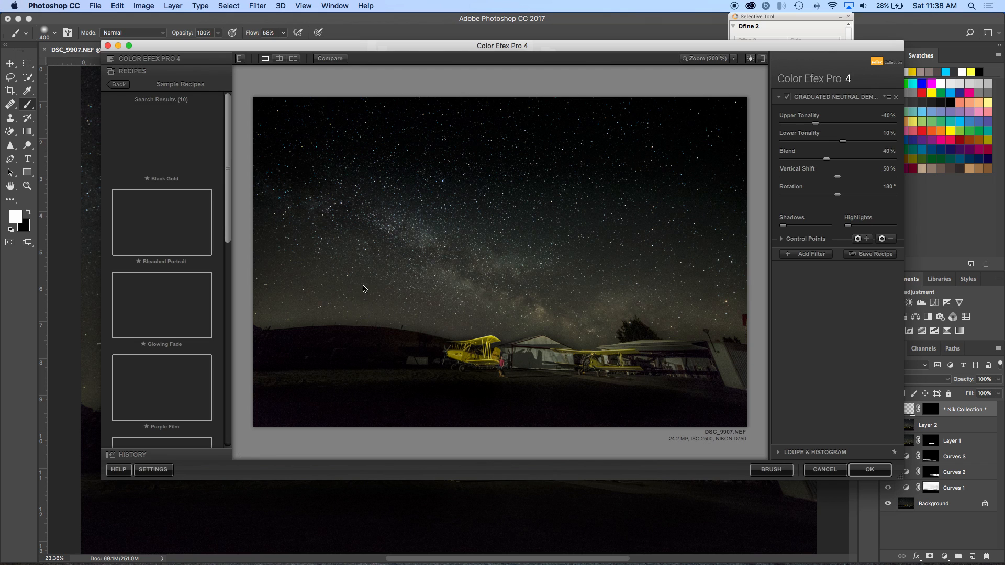
Step: Apply the Soft Landscape sample recipe and turn off its Vignette: Lens filter
{"action": "left_click_drag", "start_coordinate": [227, 200], "coordinate": [227, 325]}
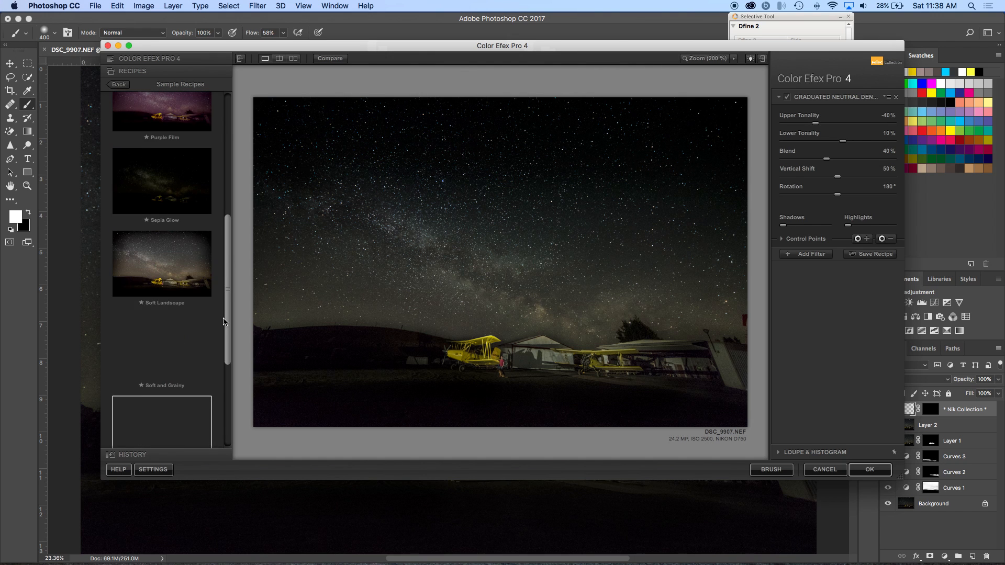
{"action": "left_click", "coordinate": [179, 271]}
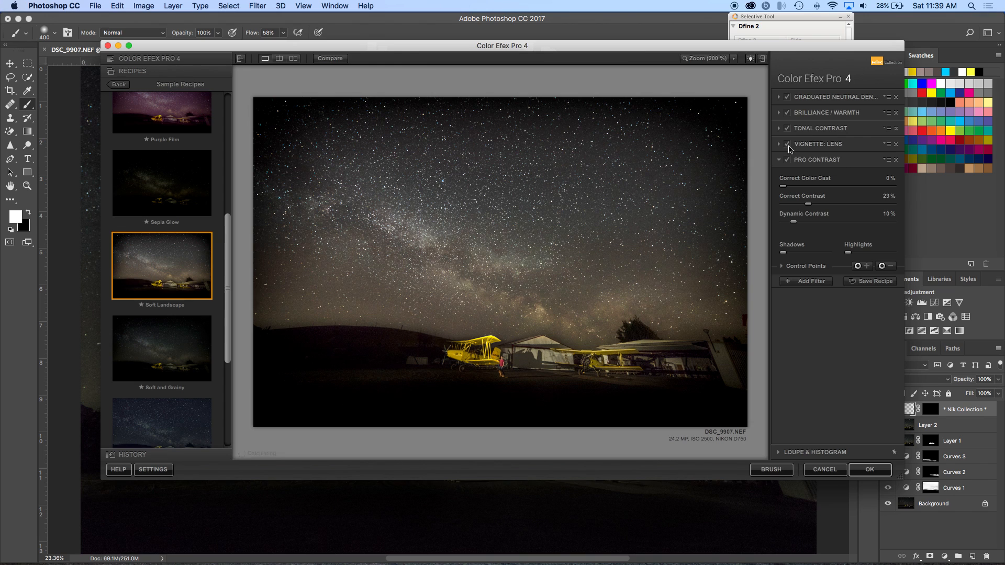
{"action": "left_click", "coordinate": [788, 145]}
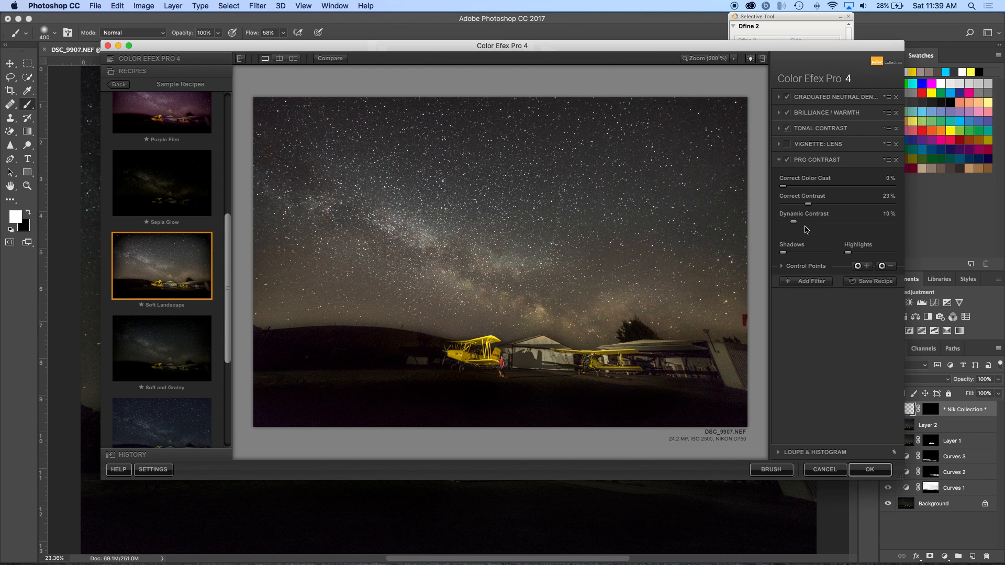
Step: Set the Pro Contrast filter to 34% Dynamic Contrast, 0% Correct Contrast and 0% Correct Color Cast
{"action": "left_click", "coordinate": [841, 222]}
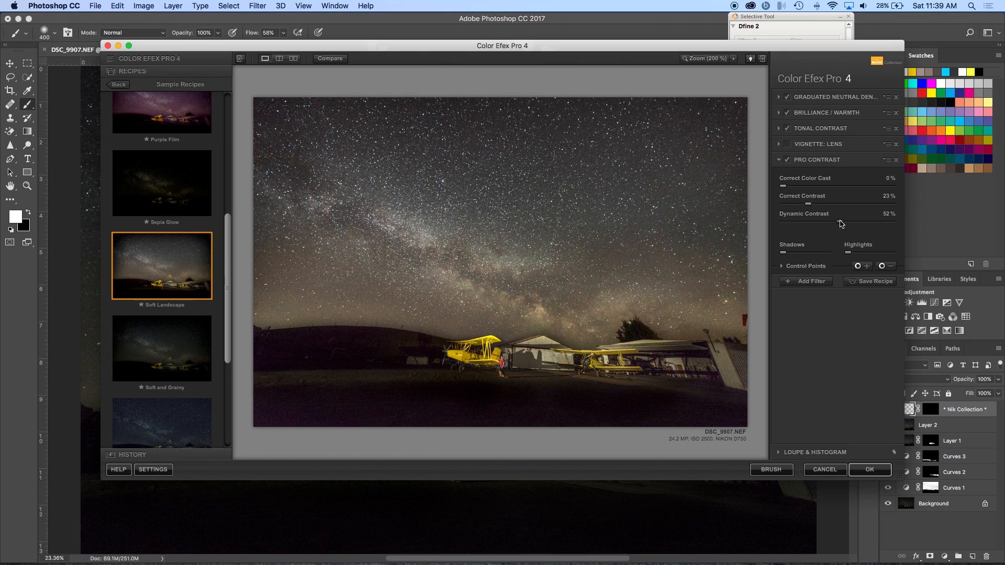
{"action": "left_click_drag", "start_coordinate": [842, 223], "coordinate": [886, 225]}
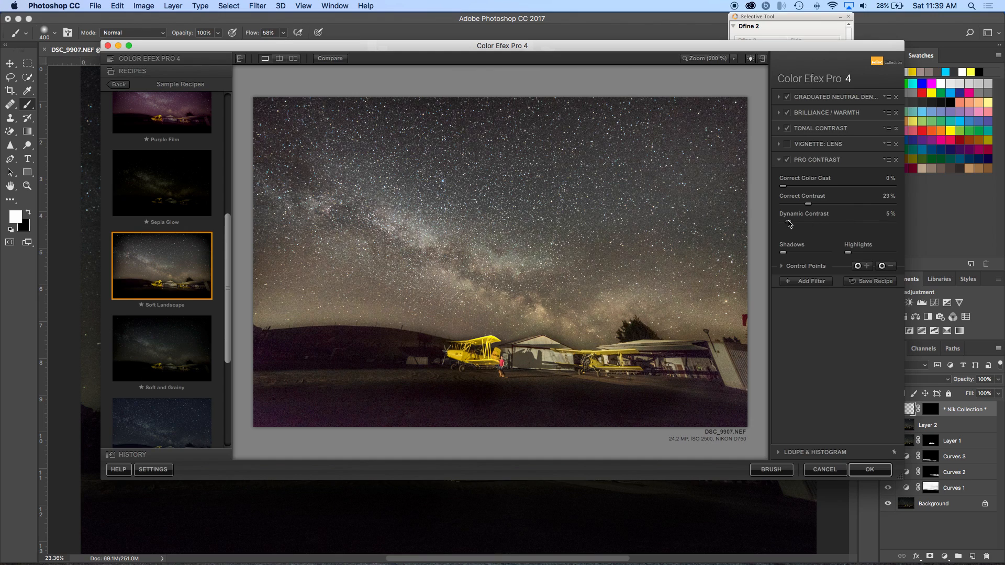
{"action": "left_click_drag", "start_coordinate": [790, 224], "coordinate": [813, 227]}
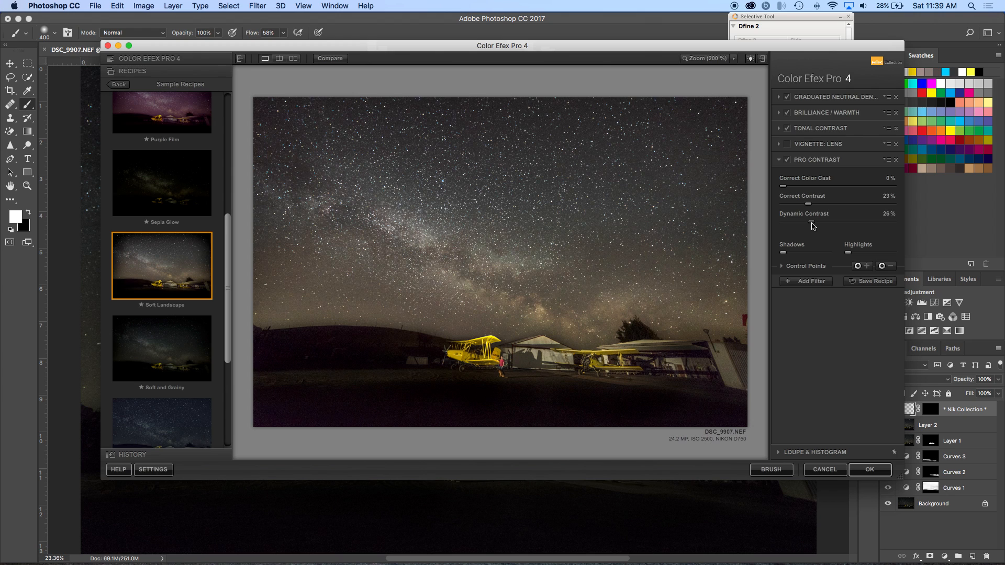
{"action": "left_click", "coordinate": [788, 206]}
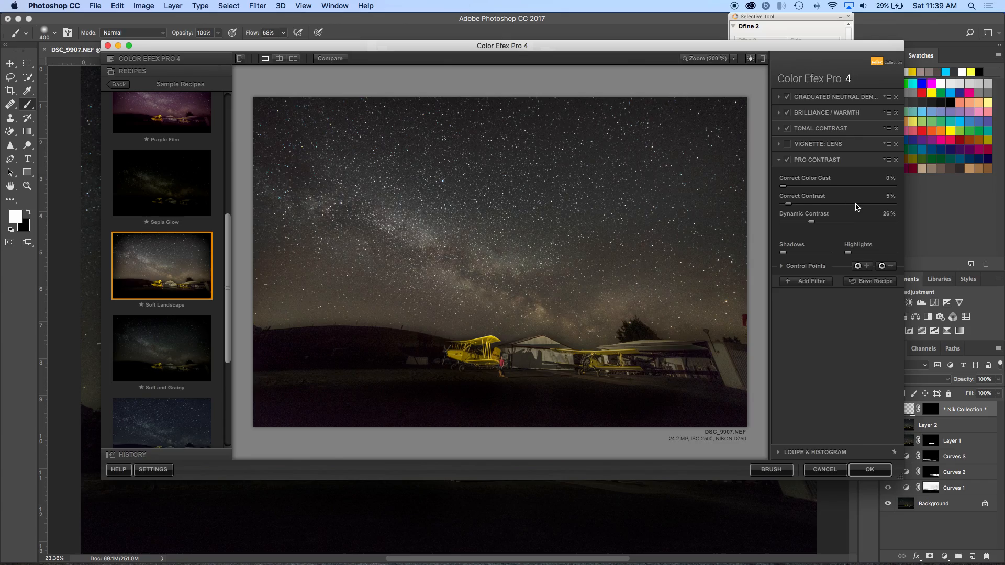
{"action": "left_click", "coordinate": [856, 205]}
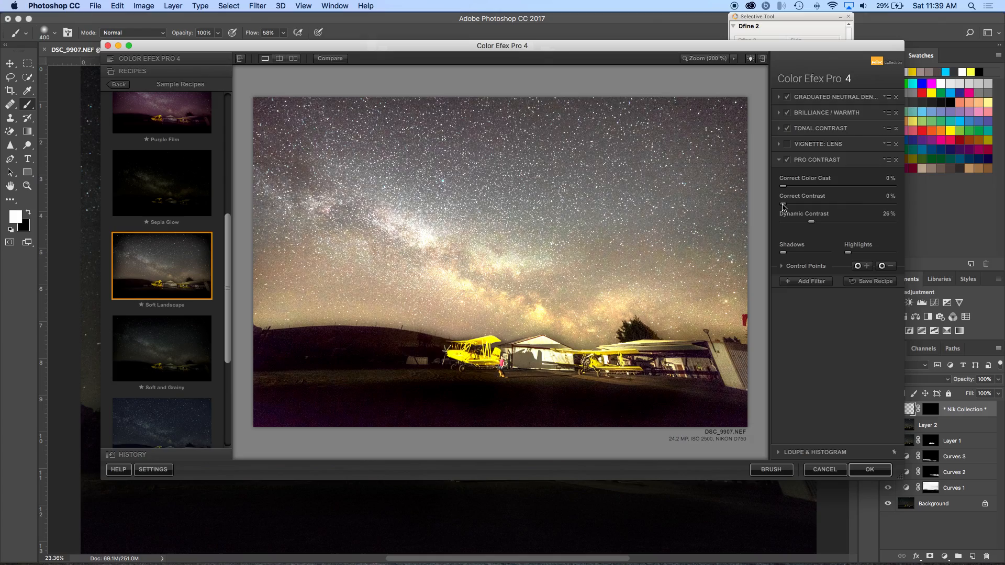
{"action": "left_click", "coordinate": [821, 222]}
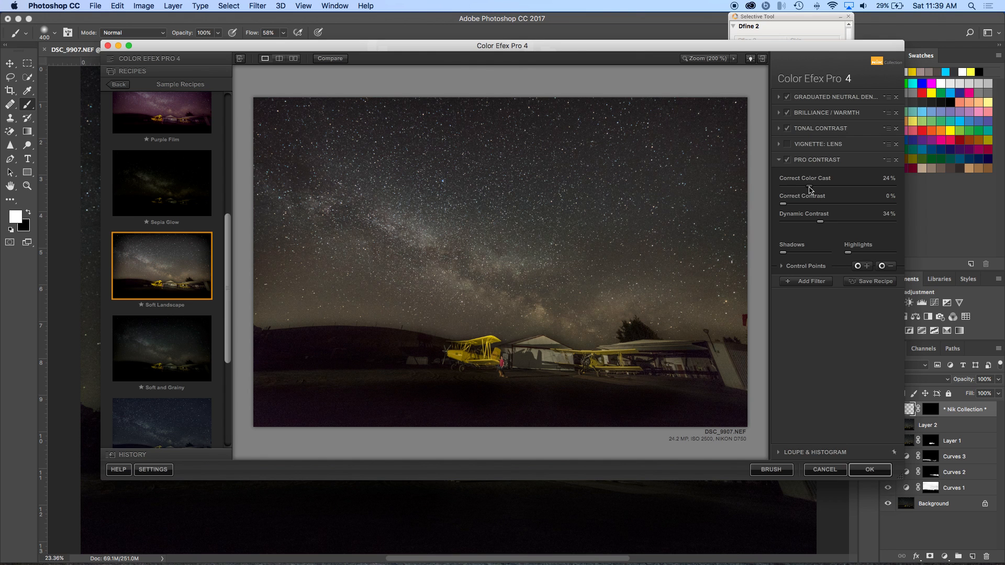
{"action": "left_click", "coordinate": [876, 186]}
{"action": "left_click", "coordinate": [783, 186]}
Step: Set the Brilliance / Warmth filter to 10% Saturation and 21% Warmth, and apply the Color Efex Pro 4 effects
{"action": "left_click", "coordinate": [825, 116]}
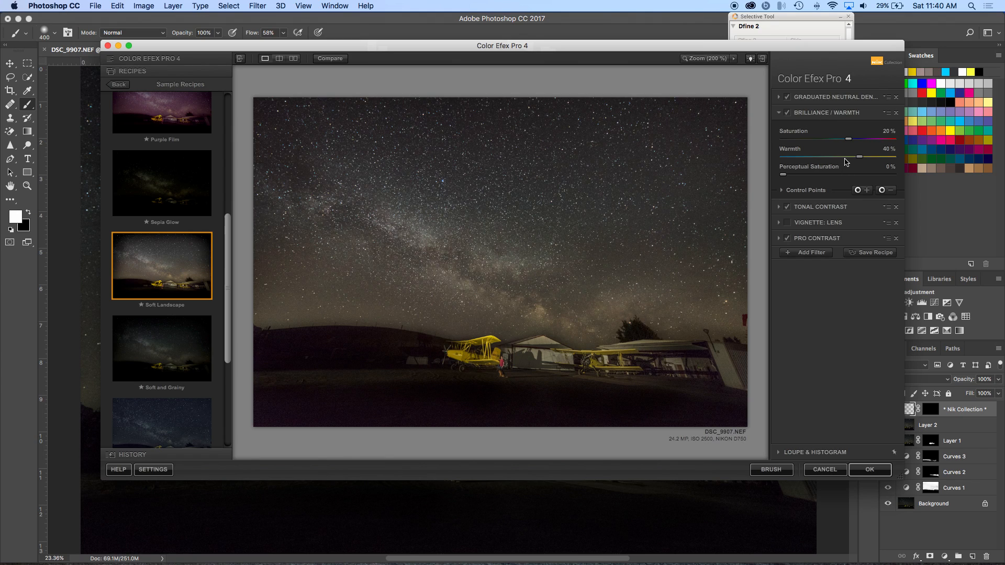
{"action": "left_click", "coordinate": [845, 158]}
{"action": "left_click_drag", "start_coordinate": [844, 157], "coordinate": [848, 158]}
{"action": "left_click_drag", "start_coordinate": [848, 141], "coordinate": [847, 142]}
{"action": "left_click_drag", "start_coordinate": [847, 142], "coordinate": [844, 142]}
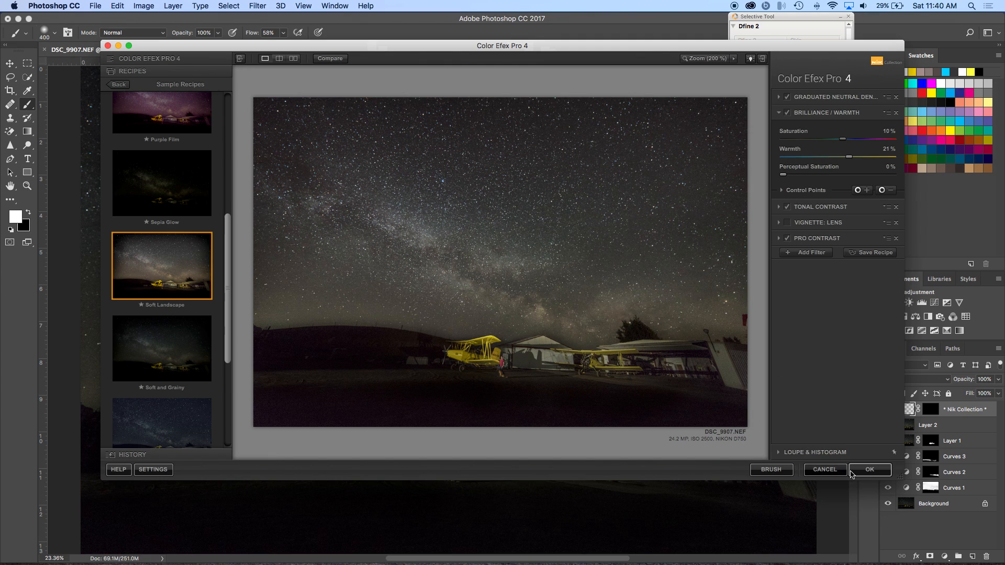
{"action": "left_click", "coordinate": [851, 474]}
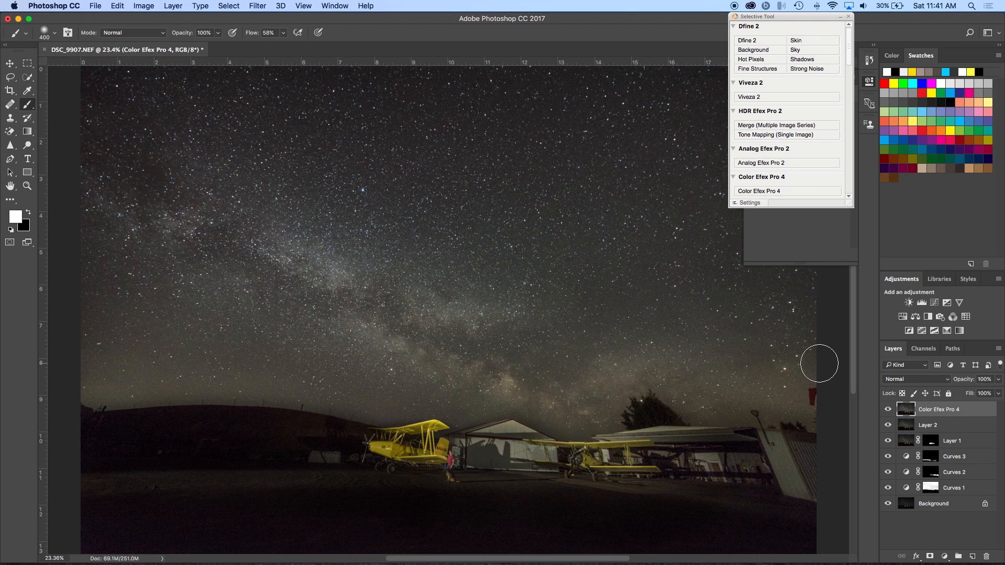
Step: Compare the photo with and without the recipe effects by hiding and showing the Color Efex Pro 4 layer
{"action": "left_click", "coordinate": [887, 410]}
{"action": "left_click", "coordinate": [887, 410]}
{"action": "left_click", "coordinate": [888, 411]}
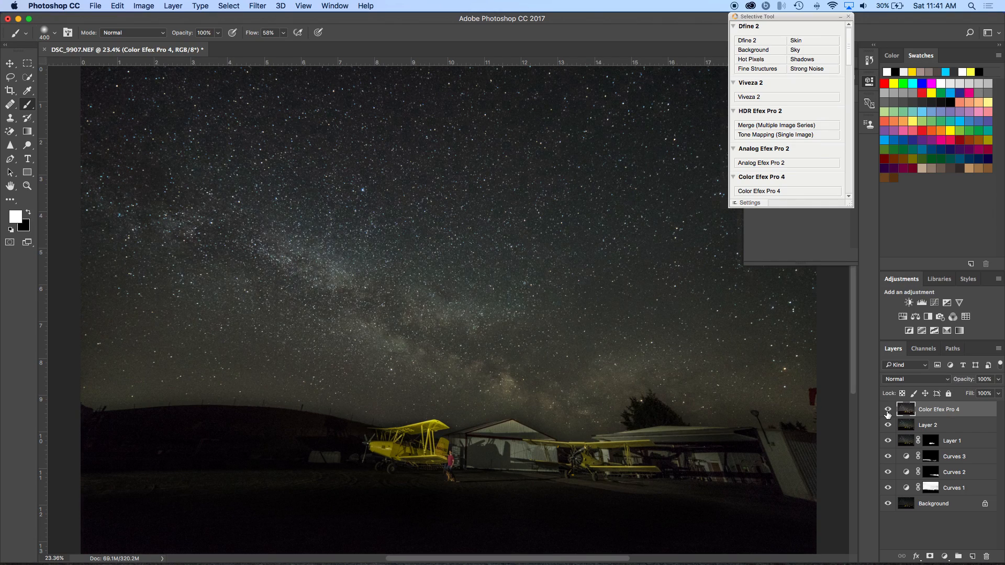
{"action": "left_click", "coordinate": [888, 411]}
{"action": "left_click", "coordinate": [888, 413]}
{"action": "left_click", "coordinate": [888, 413]}
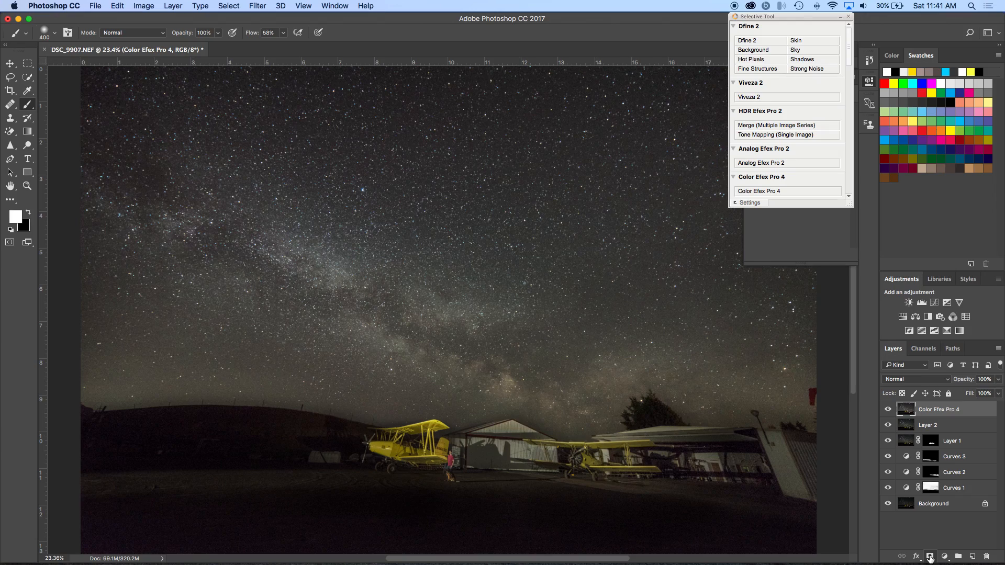
Step: Add a layer mask to the Color Efex Pro 4 layer and fill it with black
{"action": "left_click", "coordinate": [930, 557]}
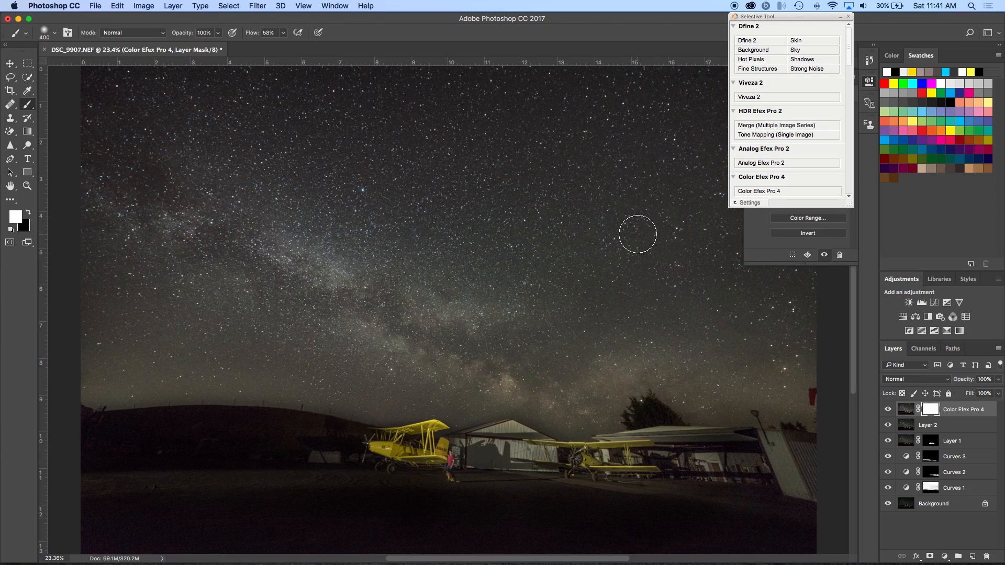
{"action": "key", "text": "shift+BackSpace"}
{"action": "key", "text": "Return"}
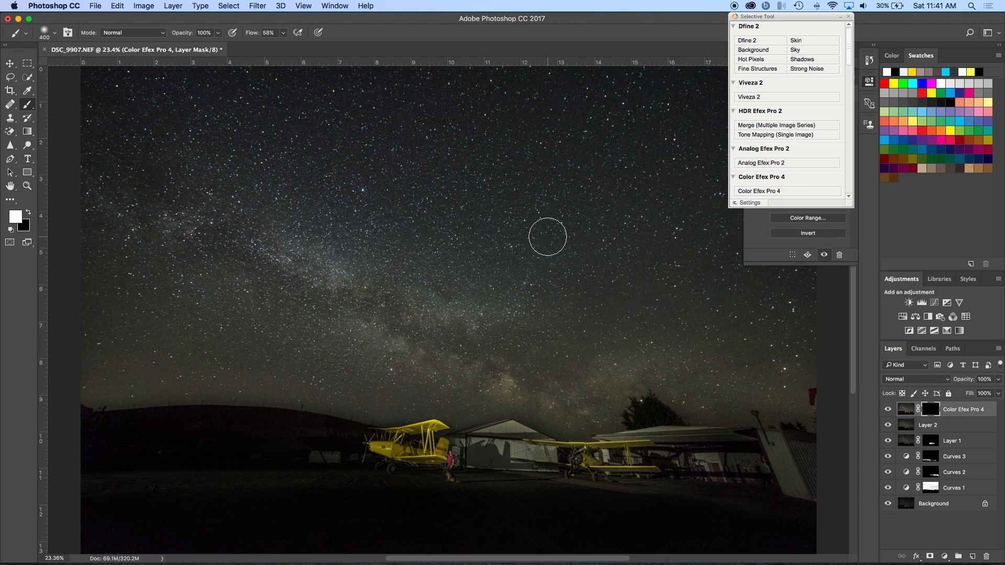
Step: Paint white over the sky on the Color Efex Pro 4 mask with a size 1300 brush at 100% flow, and toggle the layer to compare
{"action": "key", "text": "bracketright"}
{"action": "key", "text": "bracketright"}
{"action": "key", "text": "bracketright"}
{"action": "key", "text": "bracketright"}
{"action": "key", "text": "bracketright"}
{"action": "key", "text": "bracketright"}
{"action": "key", "text": "bracketright"}
{"action": "key", "text": "bracketright"}
{"action": "key", "text": "bracketright"}
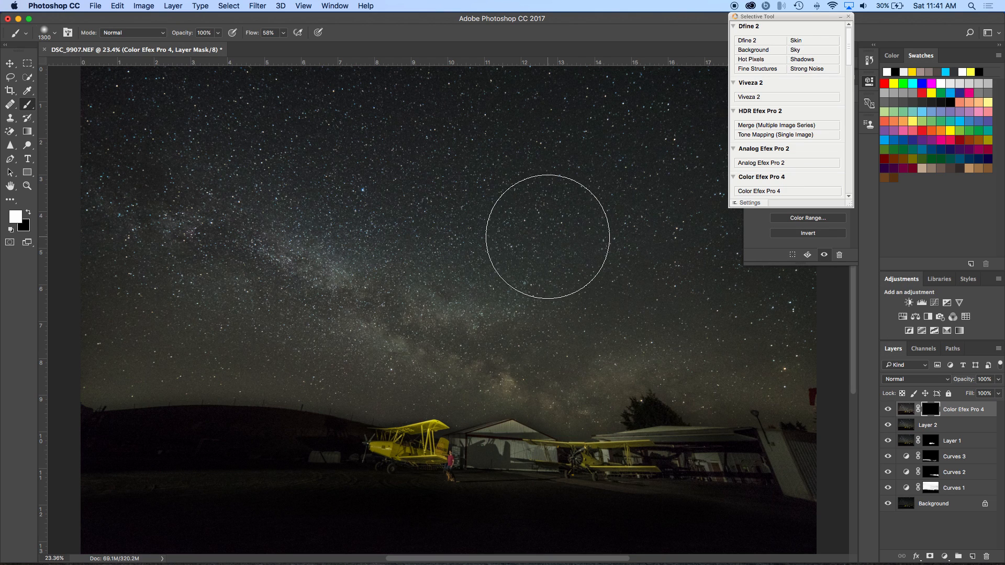
{"action": "left_click", "coordinate": [429, 160]}
{"action": "left_click", "coordinate": [284, 33]}
{"action": "left_click_drag", "start_coordinate": [285, 45], "coordinate": [316, 50]}
{"action": "mouse_move", "coordinate": [297, 333]}
{"action": "left_mouse_down"}
{"action": "mouse_move", "coordinate": [88, 339]}
{"action": "mouse_move", "coordinate": [176, 324]}
{"action": "mouse_move", "coordinate": [553, 349]}
{"action": "mouse_move", "coordinate": [624, 318]}
{"action": "mouse_move", "coordinate": [786, 333]}
{"action": "mouse_move", "coordinate": [563, 265]}
{"action": "mouse_move", "coordinate": [333, 259]}
{"action": "mouse_move", "coordinate": [135, 228]}
{"action": "mouse_move", "coordinate": [103, 193]}
{"action": "mouse_move", "coordinate": [88, 116]}
{"action": "mouse_move", "coordinate": [182, 64]}
{"action": "mouse_move", "coordinate": [392, 57]}
{"action": "mouse_move", "coordinate": [571, 61]}
{"action": "mouse_move", "coordinate": [823, 91]}
{"action": "mouse_move", "coordinate": [885, 113]}
{"action": "mouse_move", "coordinate": [815, 201]}
{"action": "mouse_move", "coordinate": [654, 153]}
{"action": "mouse_move", "coordinate": [359, 159]}
{"action": "mouse_move", "coordinate": [125, 144]}
{"action": "mouse_move", "coordinate": [589, 206]}
{"action": "left_mouse_up"}
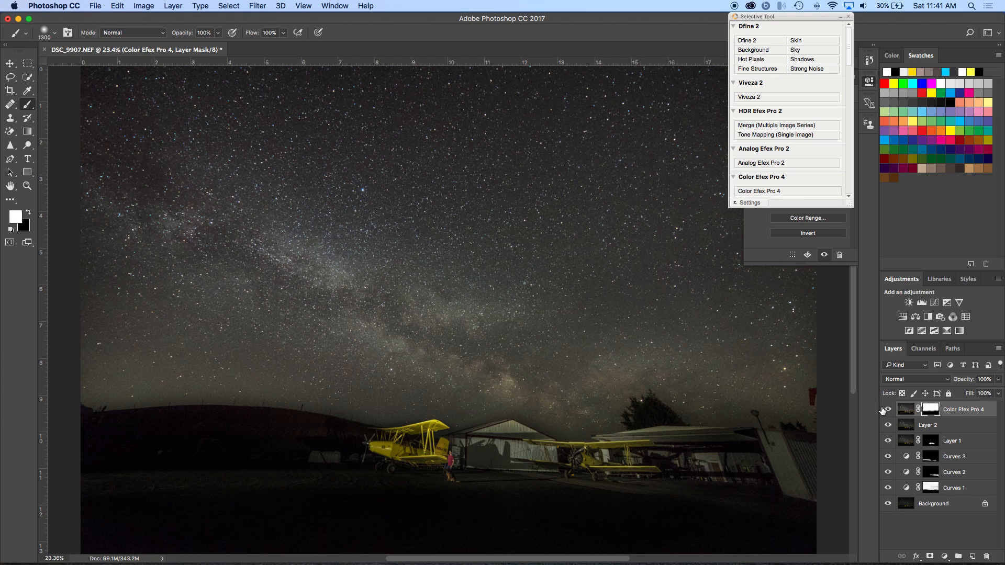
{"action": "left_click", "coordinate": [887, 410]}
{"action": "left_click", "coordinate": [888, 413]}
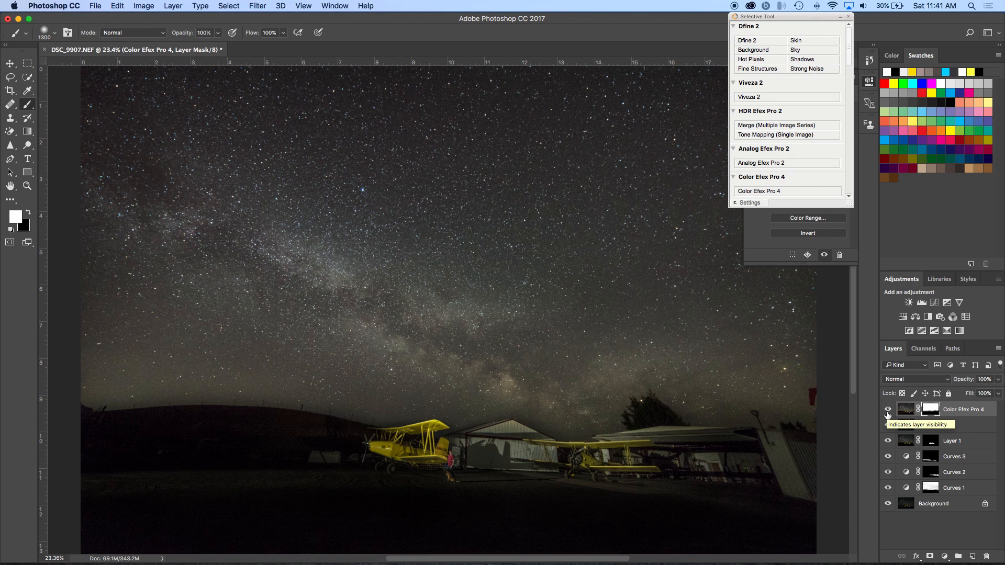
Step: Add a Vibrance adjustment layer above Color Efex Pro 4 and set its vibrance to +77
{"action": "left_click", "coordinate": [962, 305]}
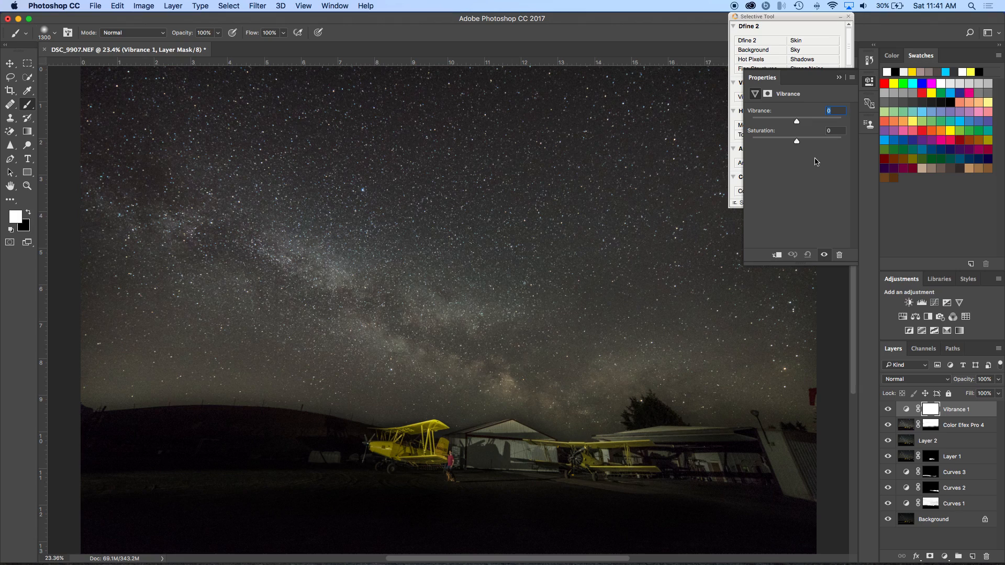
{"action": "left_click", "coordinate": [819, 119]}
{"action": "left_click_drag", "start_coordinate": [825, 123], "coordinate": [825, 126]}
{"action": "left_click_drag", "start_coordinate": [824, 126], "coordinate": [831, 124]}
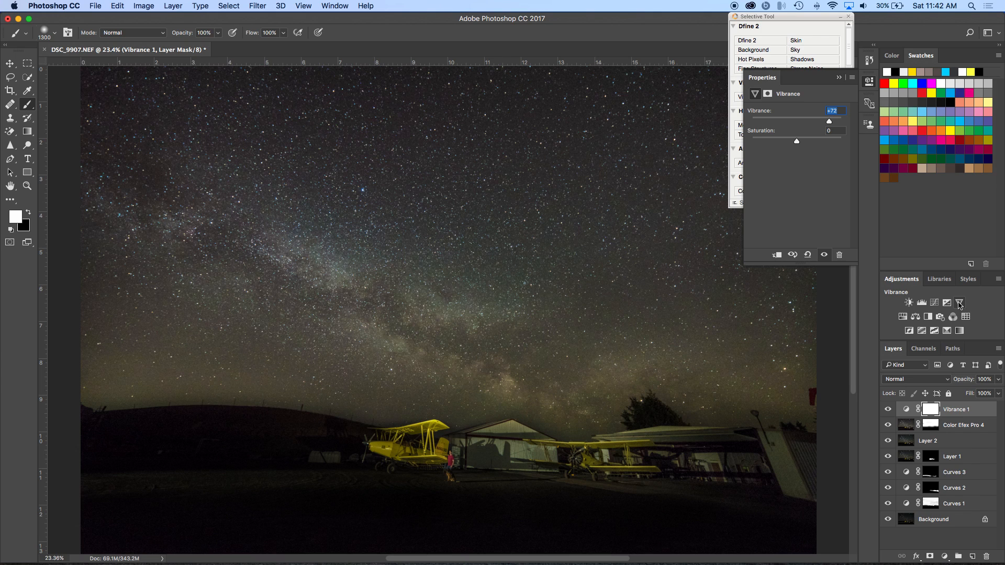
{"action": "left_click_drag", "start_coordinate": [830, 123], "coordinate": [829, 124]}
Step: Add a vector mask to the Vibrance layer, fill its layer mask with black and paint white along the Milky Way
{"action": "left_click", "coordinate": [930, 557]}
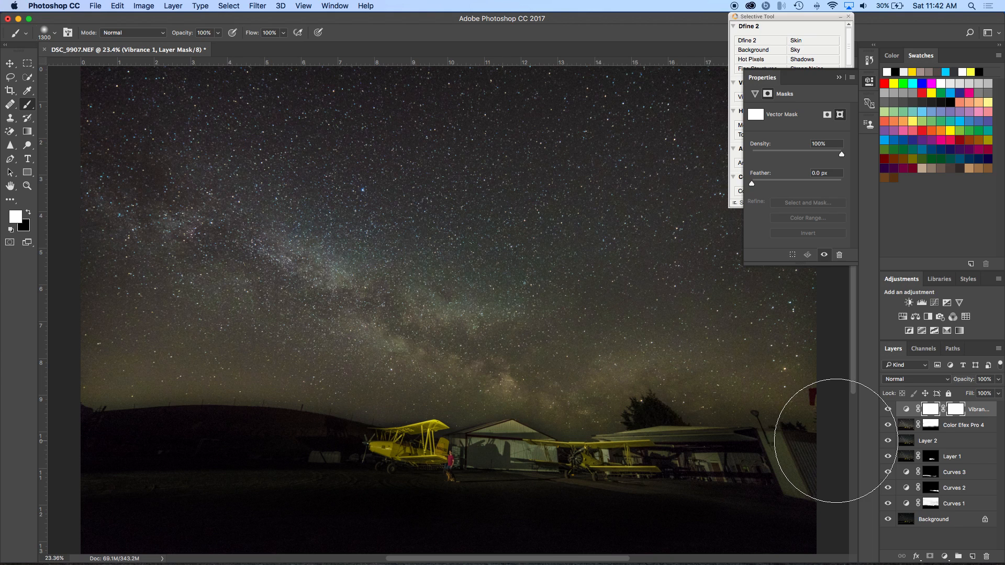
{"action": "key", "text": "shift+BackSpace"}
{"action": "key", "text": "Return"}
{"action": "key", "text": "b"}
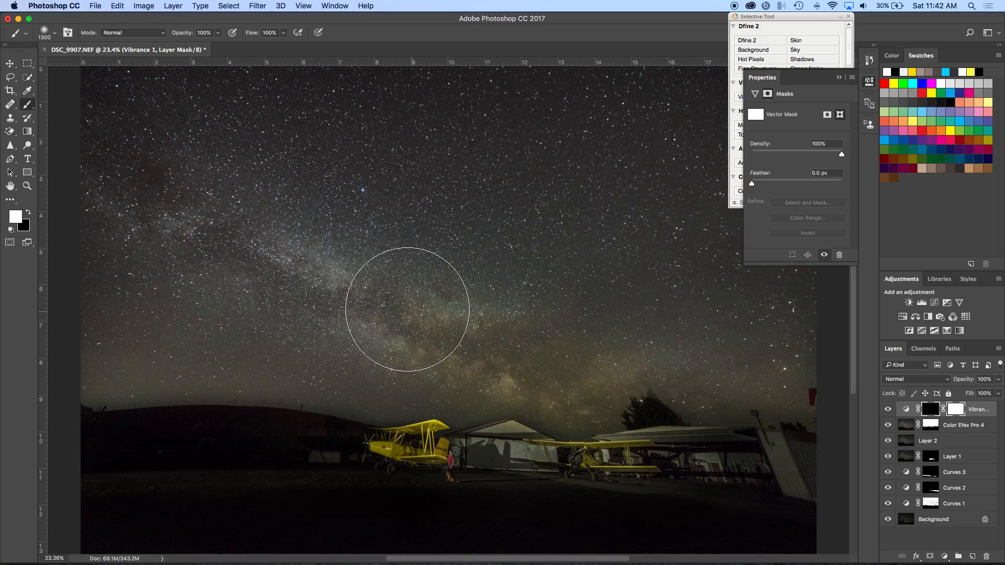
{"action": "mouse_move", "coordinate": [114, 142]}
{"action": "left_mouse_down"}
{"action": "mouse_move", "coordinate": [379, 197]}
{"action": "mouse_move", "coordinate": [559, 309]}
{"action": "mouse_move", "coordinate": [583, 272]}
{"action": "mouse_move", "coordinate": [510, 246]}
{"action": "left_mouse_up"}
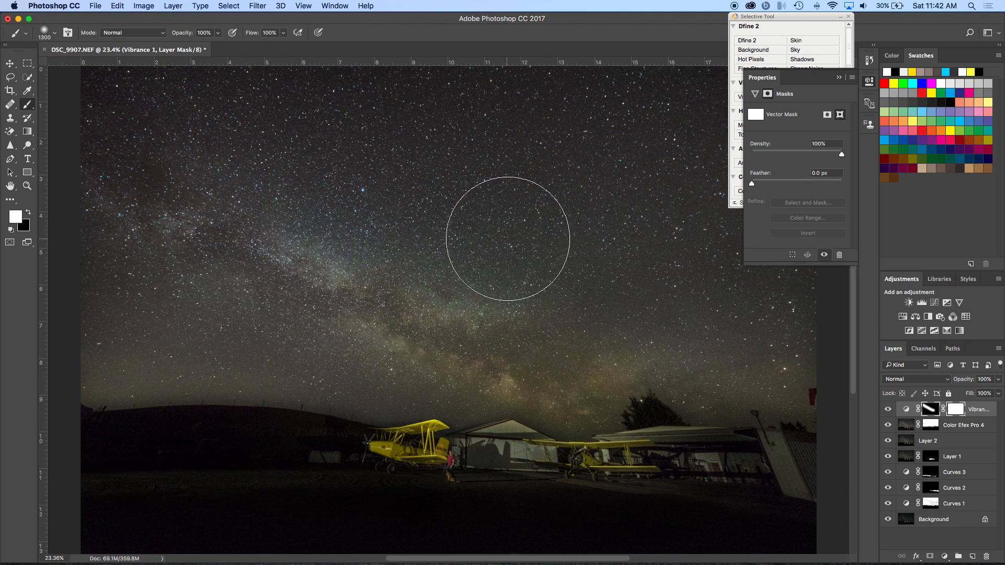
{"action": "key", "text": "x"}
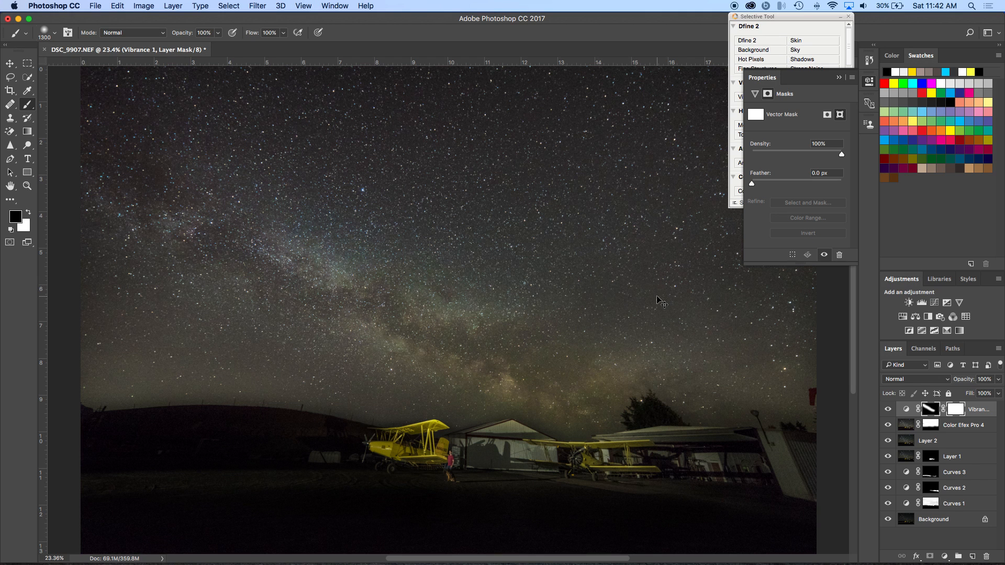
{"action": "key", "text": "super+minus"}
{"action": "key", "text": "super+minus"}
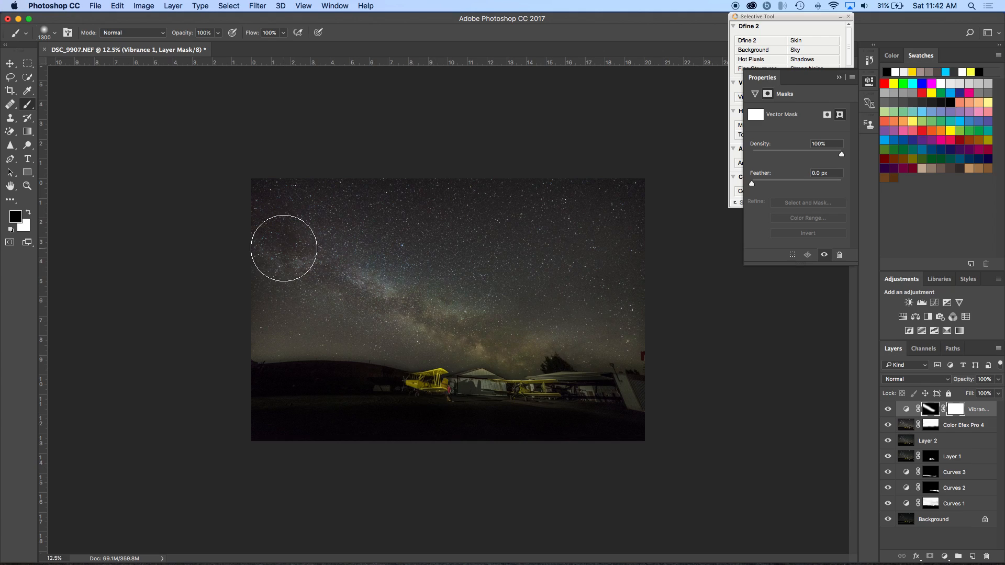
{"action": "key", "text": "ctrl+Up"}
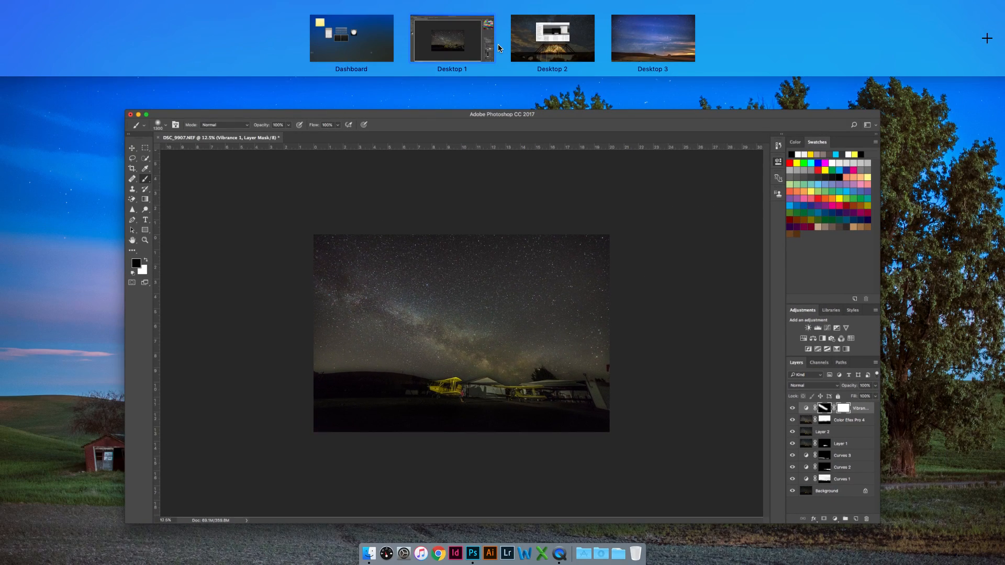
{"action": "left_click", "coordinate": [551, 45]}
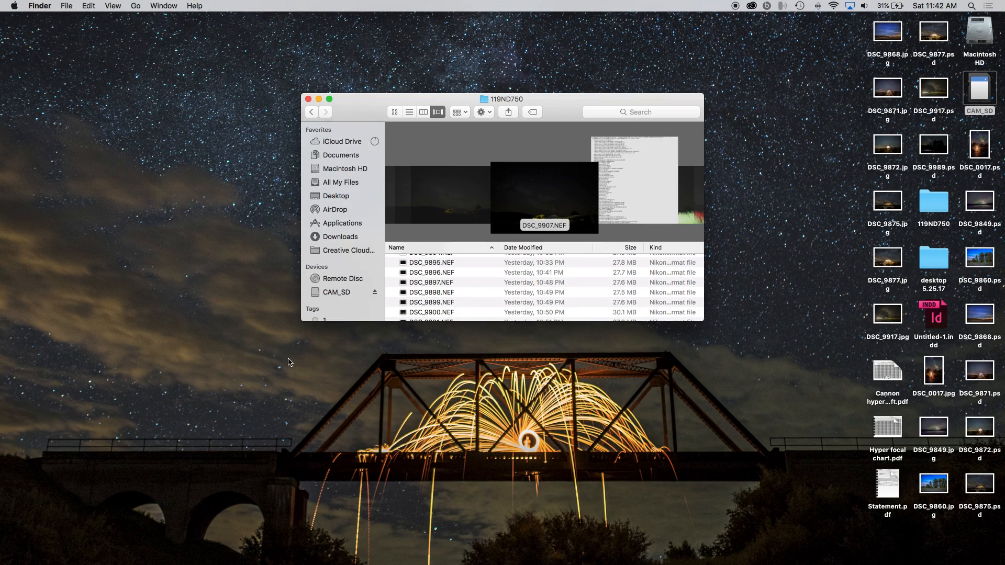
{"action": "left_click", "coordinate": [566, 529]}
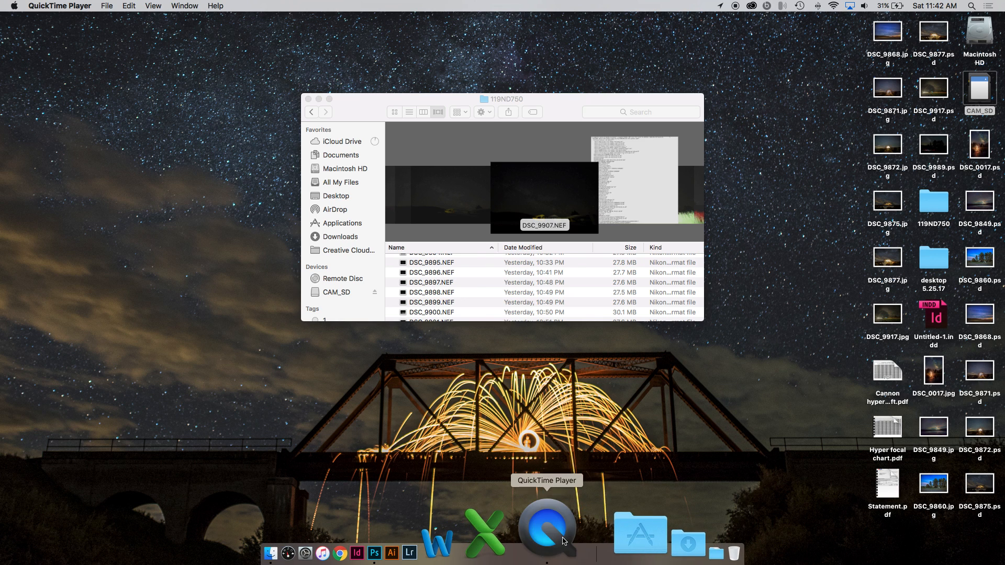
{"action": "left_click", "coordinate": [107, 6]}
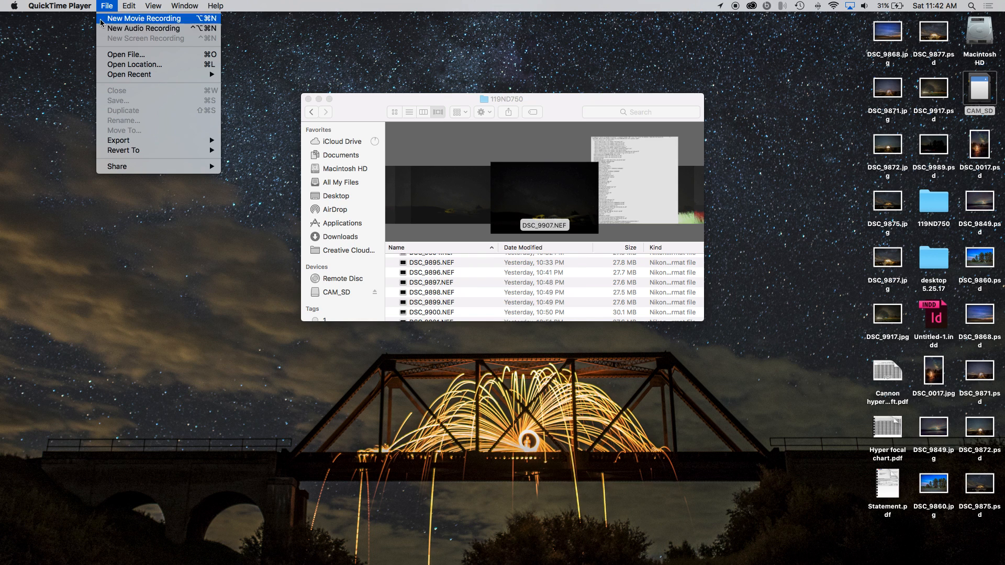
{"action": "mouse_move", "coordinate": [120, 6]}
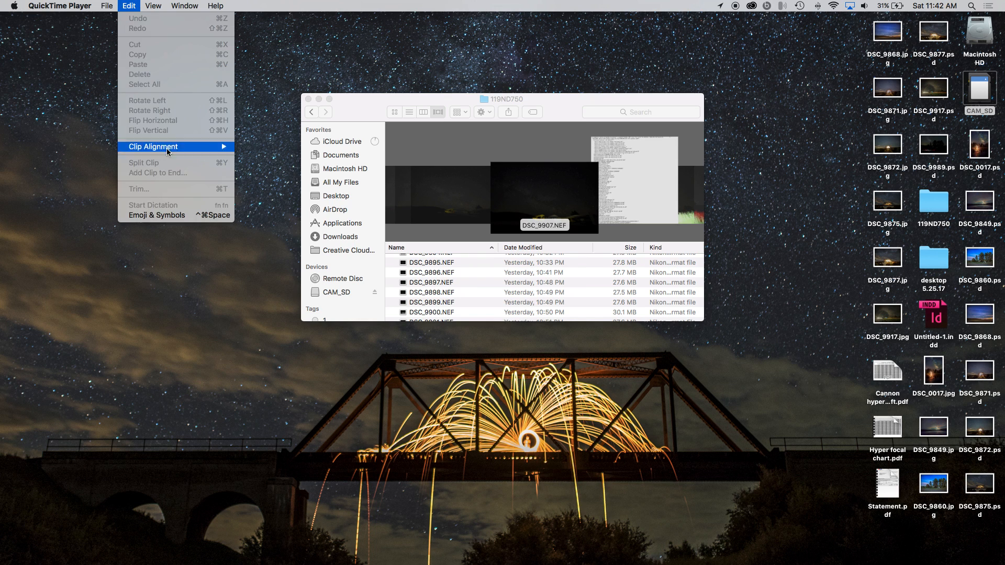
{"action": "mouse_move", "coordinate": [153, 6]}
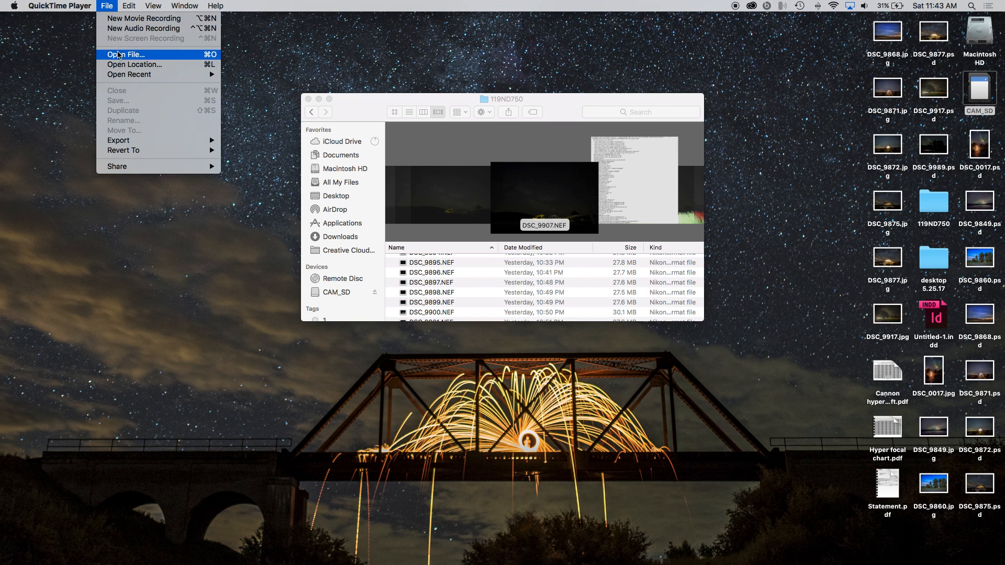
{"action": "left_click", "coordinate": [122, 19]}
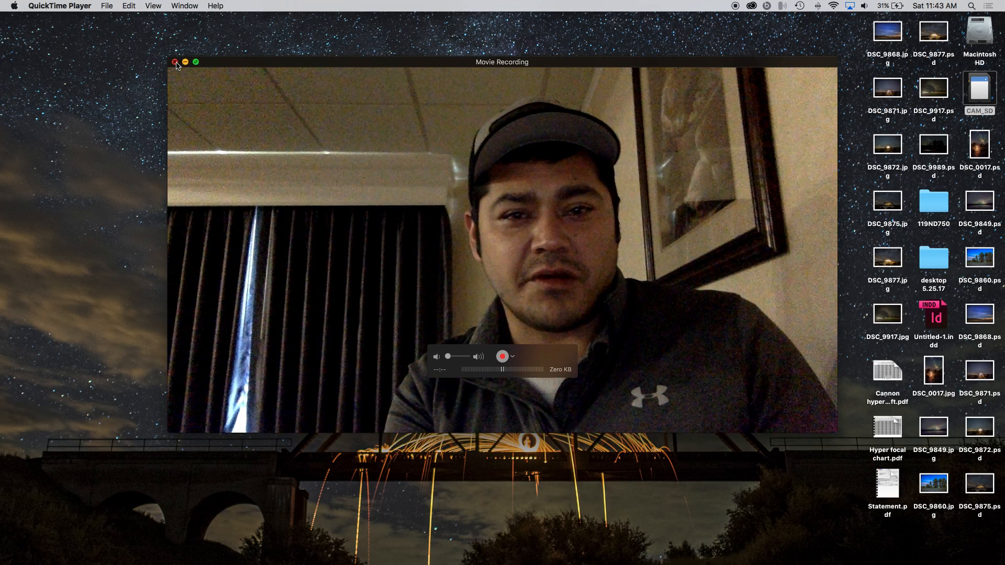
{"action": "key", "text": "super+w"}
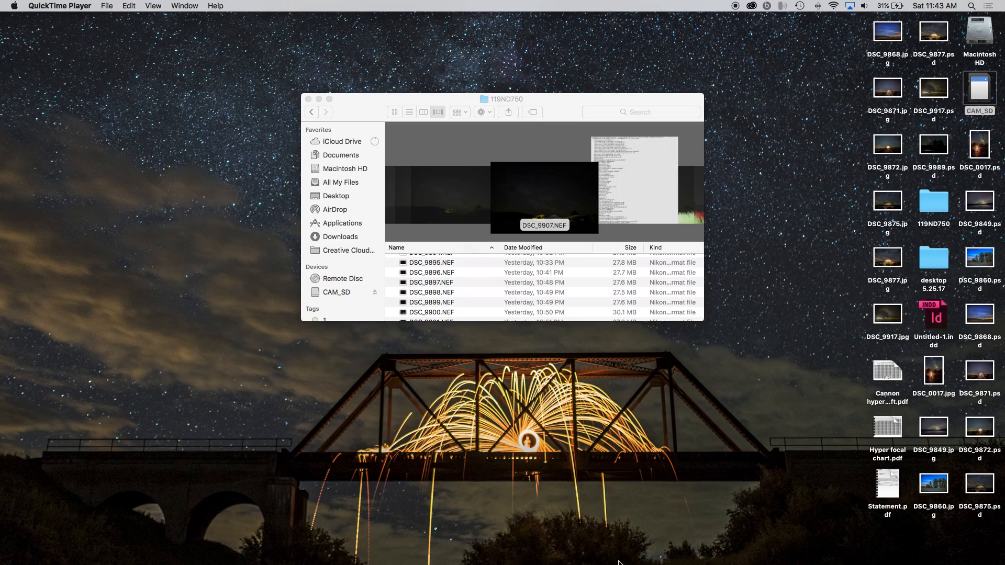
{"action": "mouse_move", "coordinate": [620, 560]}
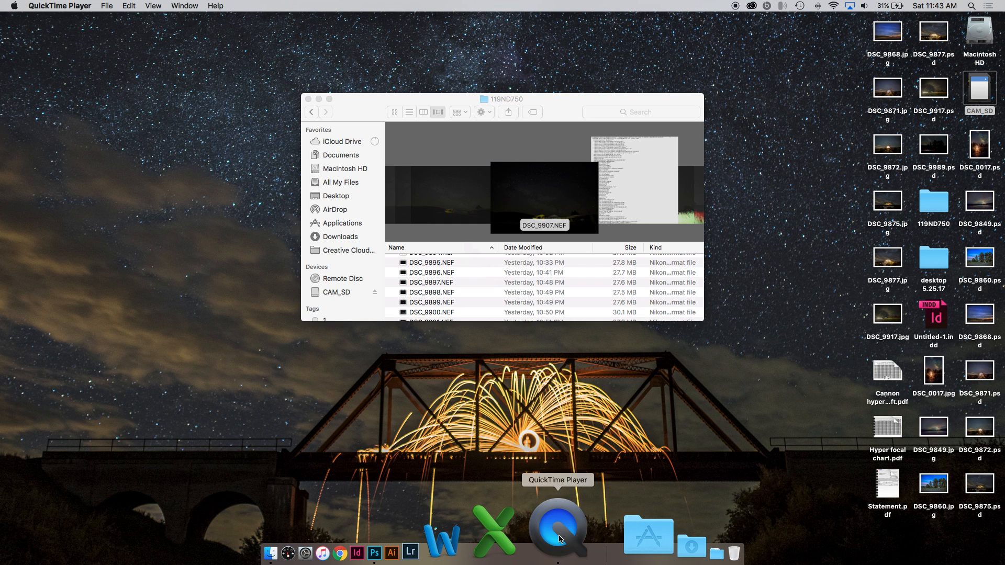
{"action": "right_click", "coordinate": [559, 539]}
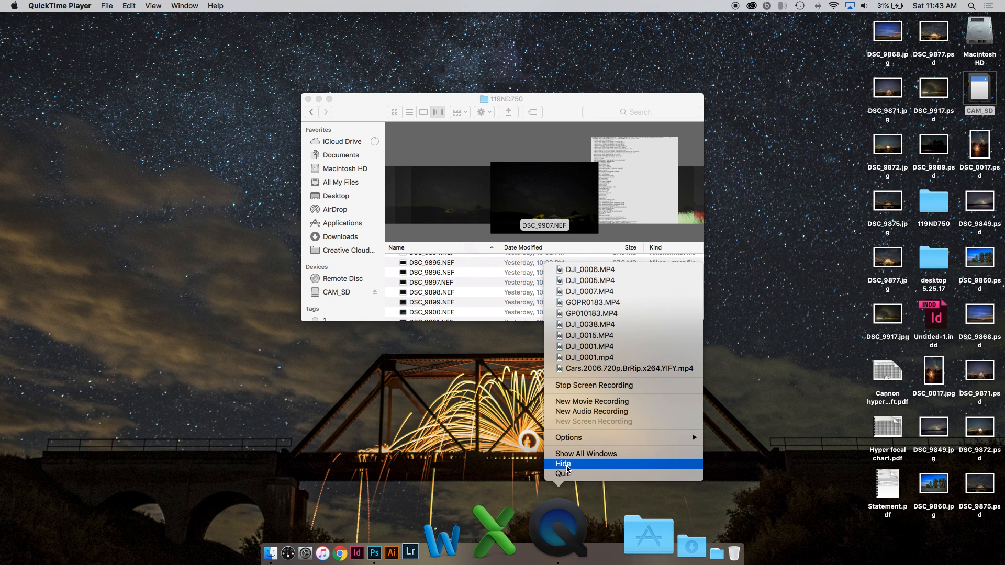
{"action": "key", "text": "Escape"}
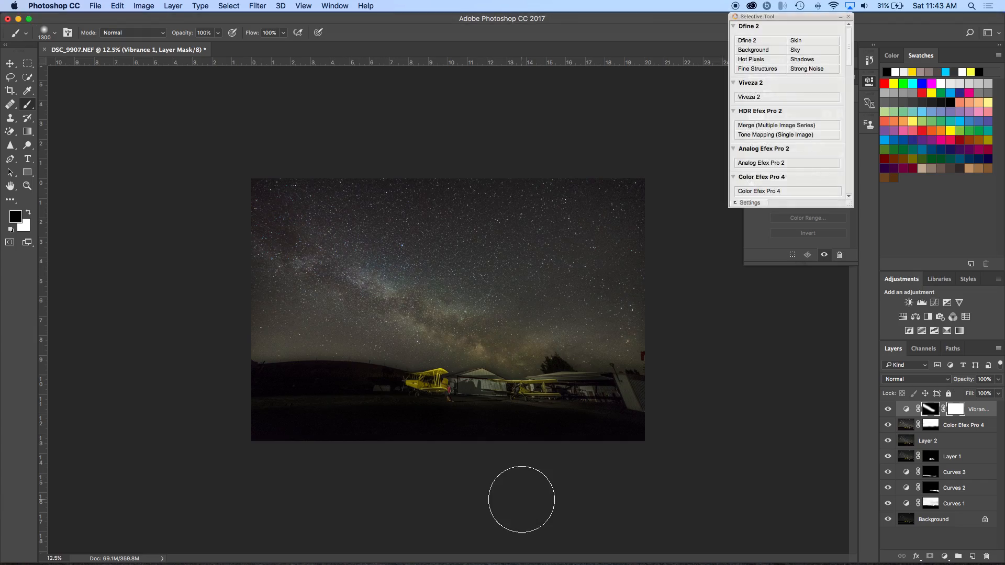
{"action": "key", "text": "ctrl+Up"}
{"action": "left_click", "coordinate": [300, 65]}
{"action": "left_click", "coordinate": [19, 19]}
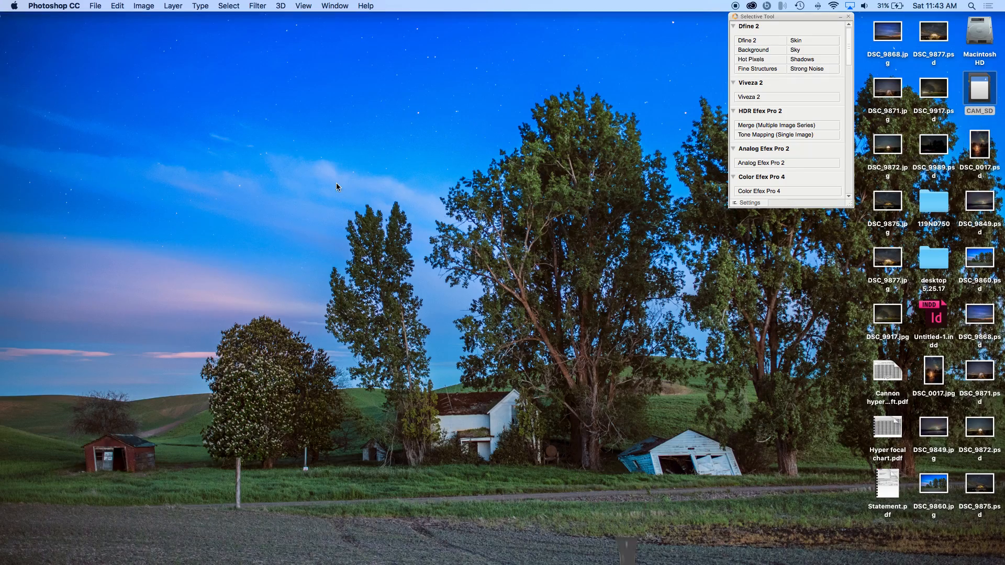
{"action": "left_click", "coordinate": [554, 539]}
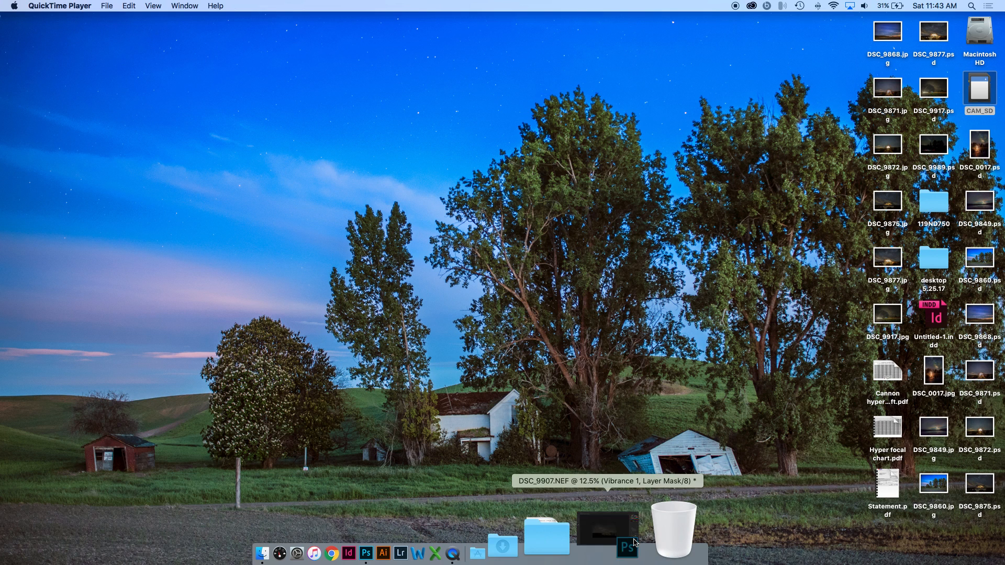
{"action": "left_click", "coordinate": [602, 528]}
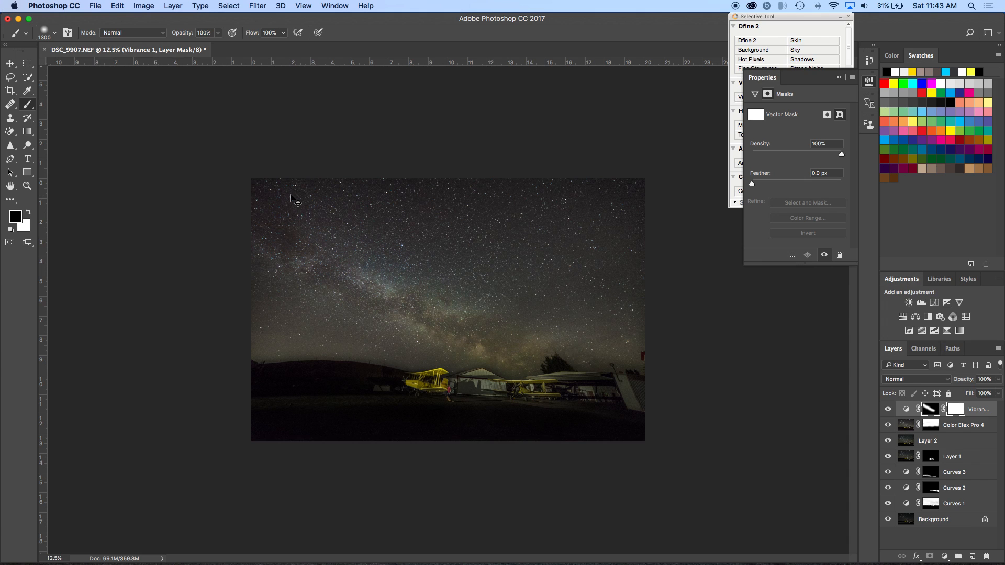
Step: Save the layered photo as DSC_9907.psd in the 119ND750 folder, in Photoshop format with Maximize Compatibility
{"action": "key", "text": "super+s"}
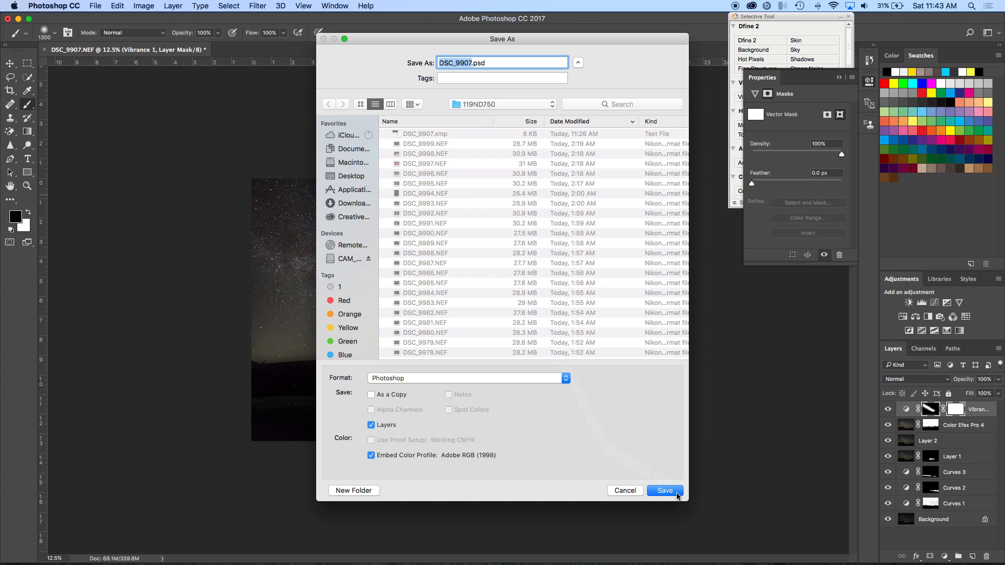
{"action": "left_click", "coordinate": [665, 491]}
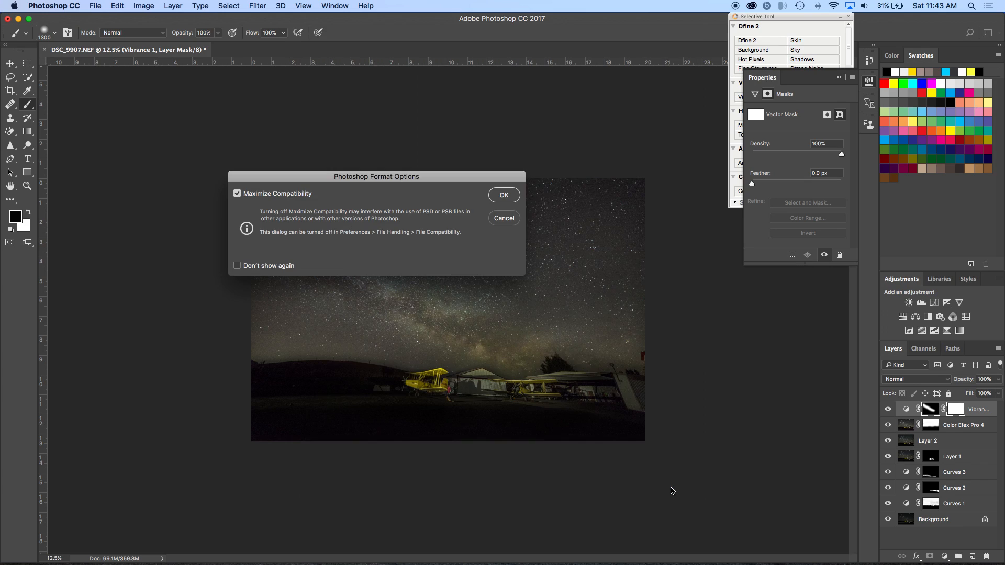
{"action": "left_click", "coordinate": [504, 195]}
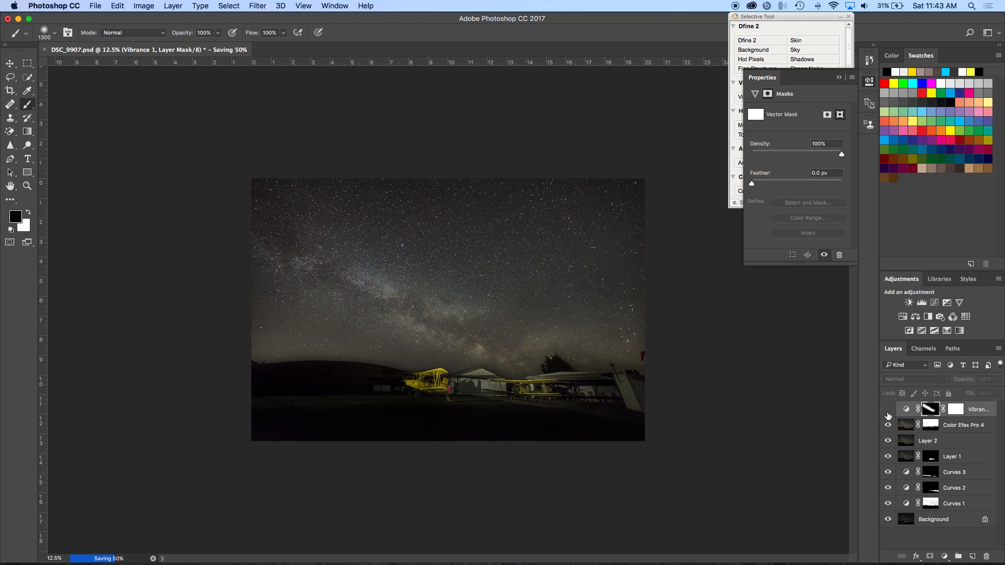
Step: Hide all layers above the Background to view the original photo
{"action": "left_click", "coordinate": [887, 409]}
{"action": "left_click_drag", "start_coordinate": [889, 428], "coordinate": [888, 495]}
{"action": "left_click_drag", "start_coordinate": [888, 497], "coordinate": [888, 521]}
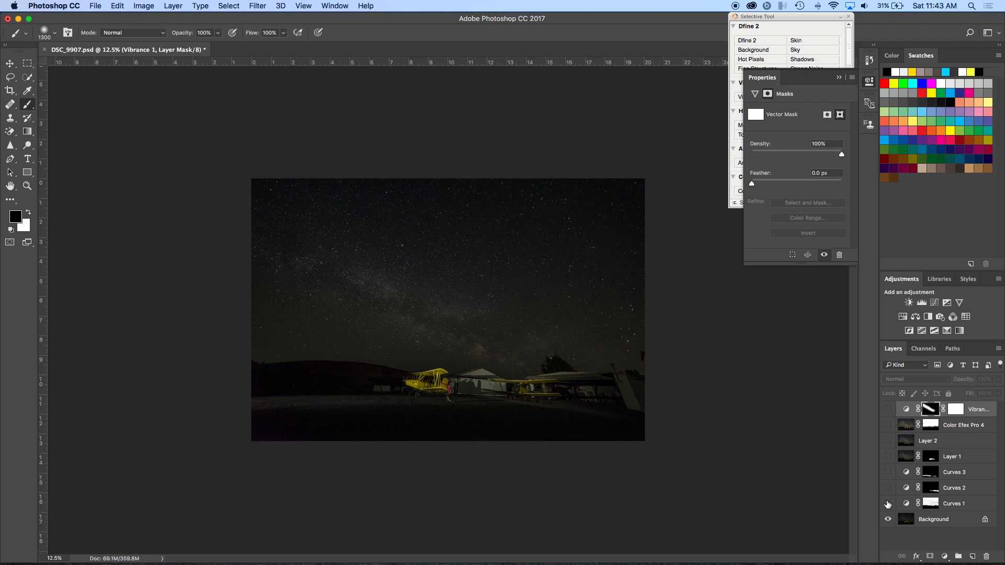
Step: Show the hidden layers again one by one from Curves 1 up to the Vibrance layer to review each edit's effect
{"action": "left_click", "coordinate": [887, 504]}
{"action": "left_click", "coordinate": [888, 488]}
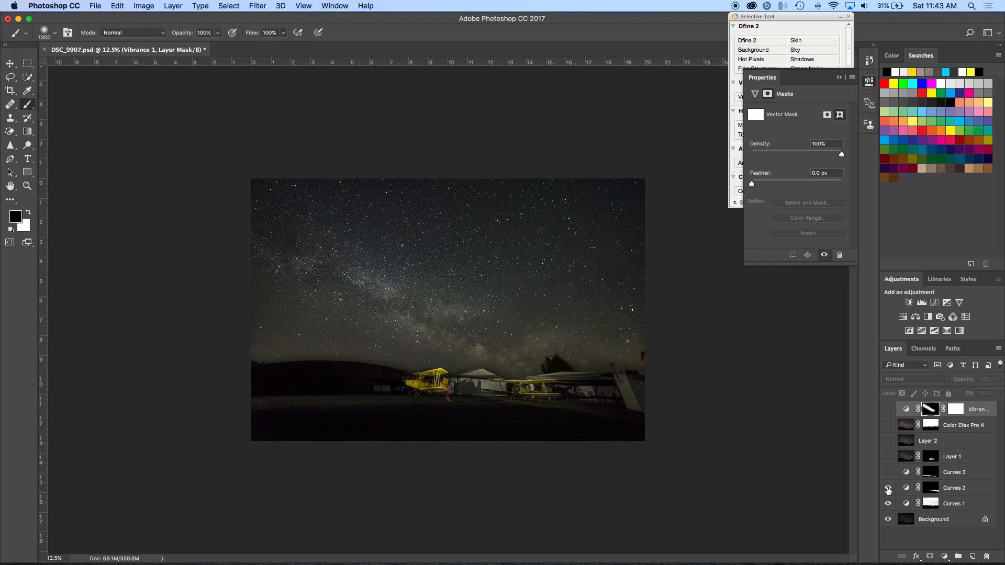
{"action": "left_click", "coordinate": [889, 472]}
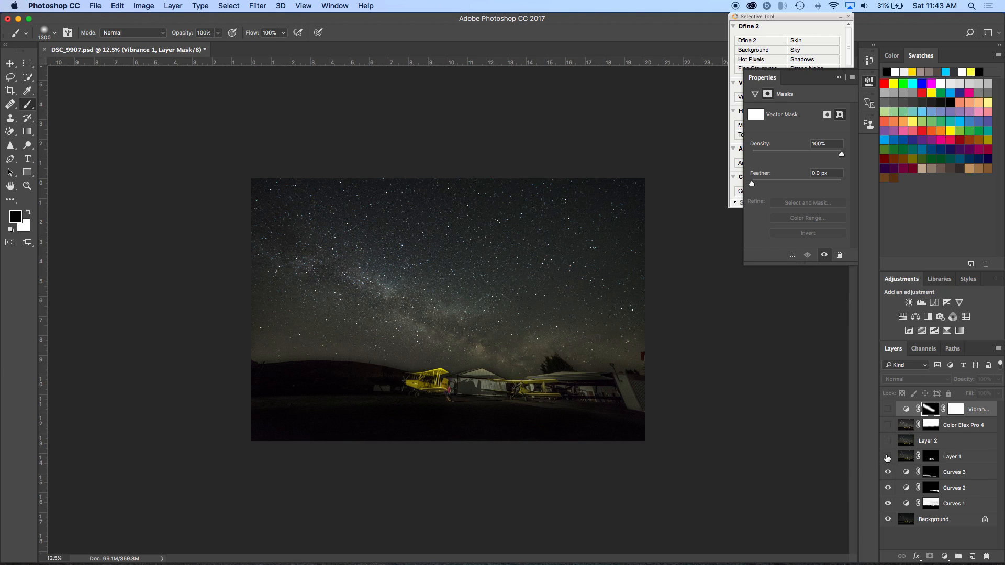
{"action": "left_click", "coordinate": [888, 457]}
{"action": "left_click", "coordinate": [887, 457]}
{"action": "left_click", "coordinate": [888, 457]}
{"action": "left_click", "coordinate": [888, 427]}
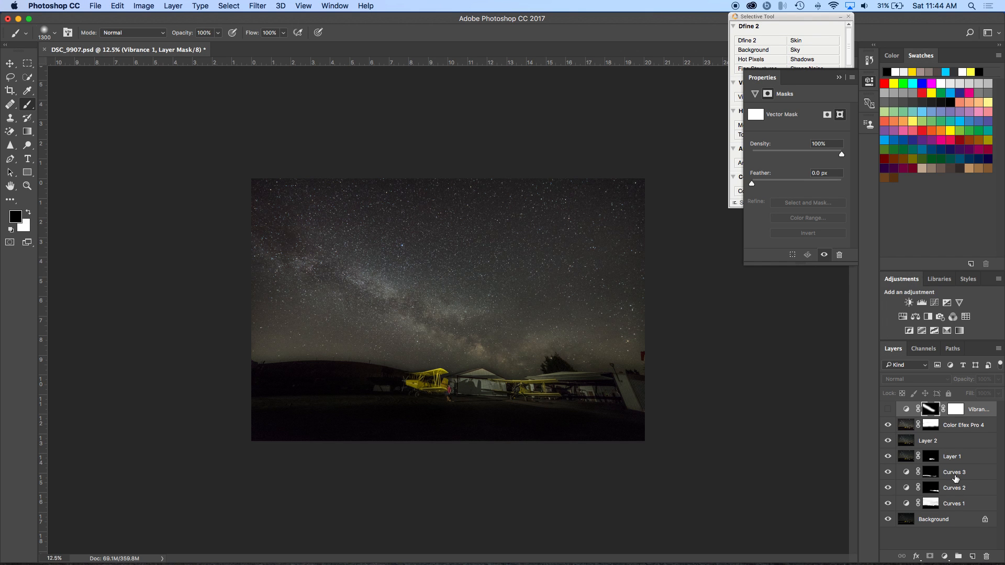
{"action": "left_click", "coordinate": [888, 410]}
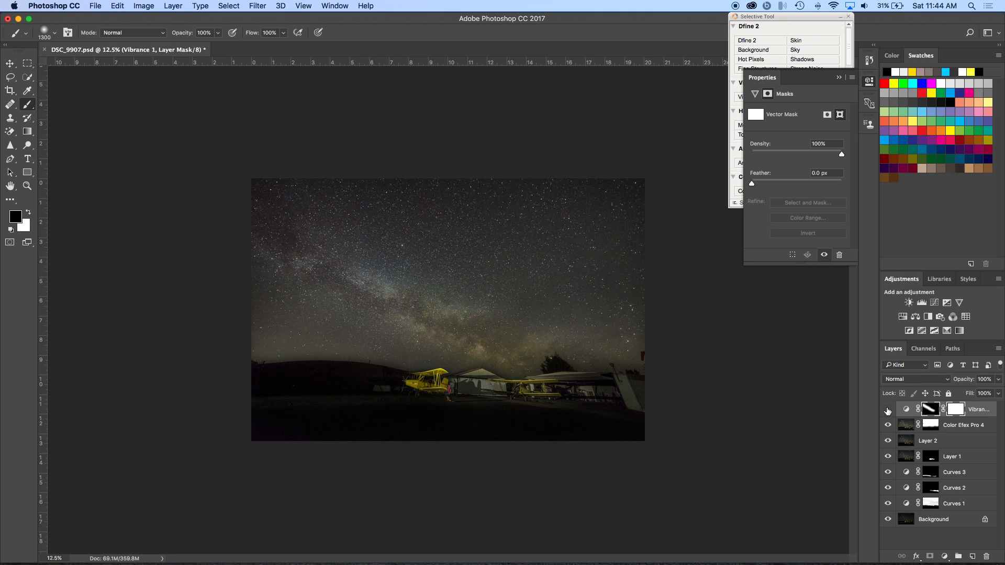
{"action": "left_click", "coordinate": [888, 412]}
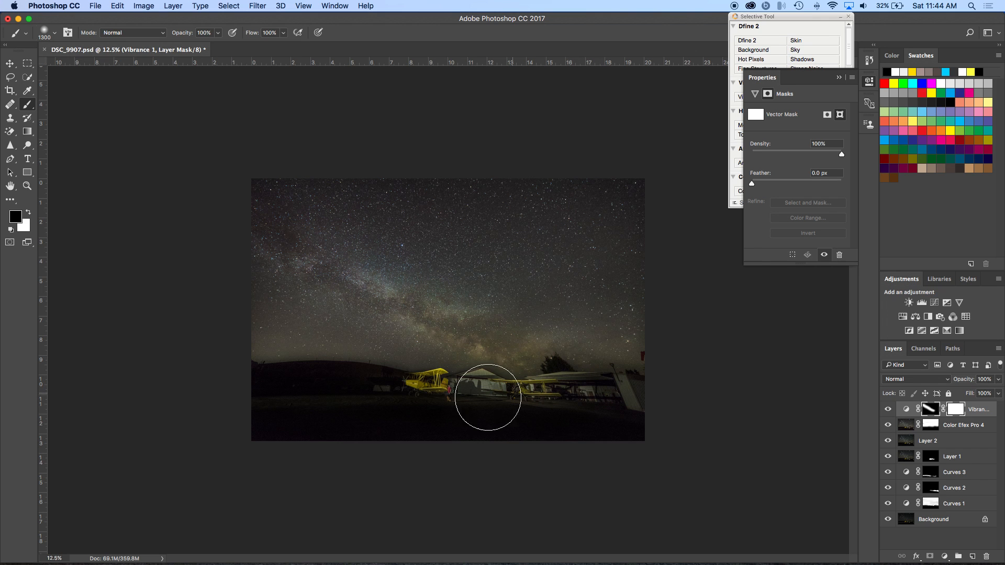
{"action": "key", "text": "super+plus"}
{"action": "scroll", "coordinate": [660, 364], "scroll_direction": "up", "scroll_amount": 5}
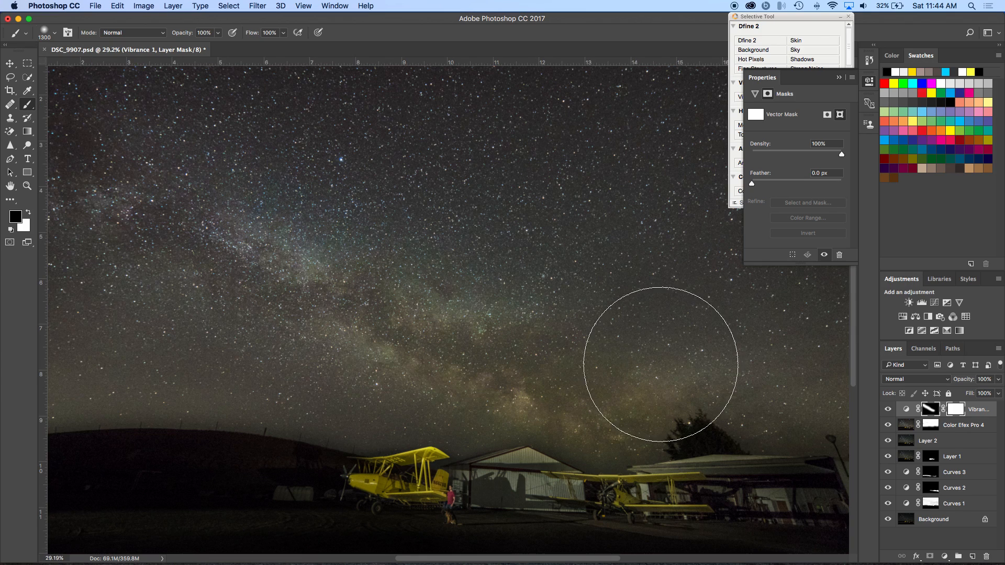
{"action": "scroll", "coordinate": [660, 364], "scroll_direction": "right", "scroll_amount": 4}
{"action": "scroll", "coordinate": [661, 365], "scroll_direction": "right", "scroll_amount": 3}
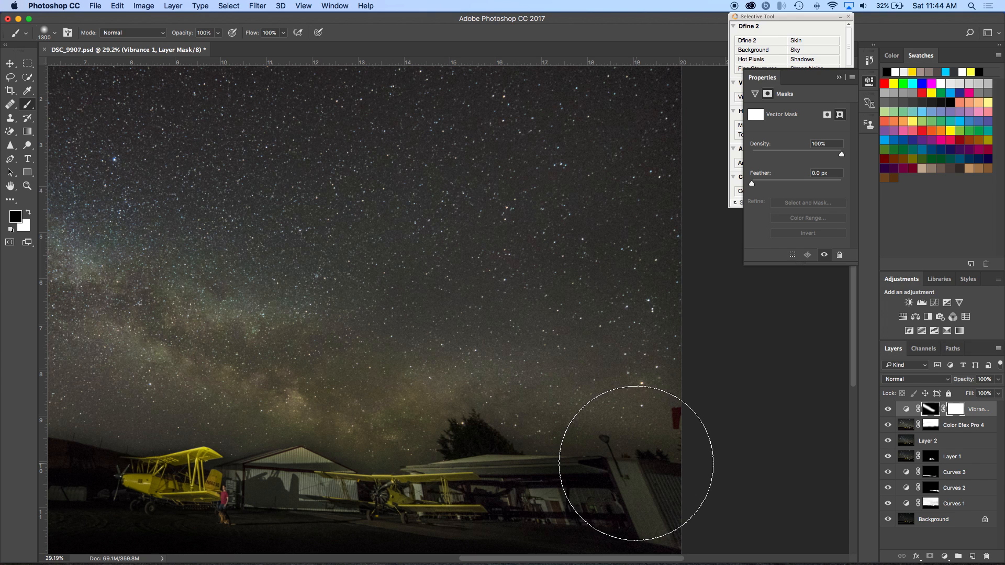
Step: Stamp all visible layers into a new merged layer above the Vibrance layer
{"action": "key", "text": "super+0"}
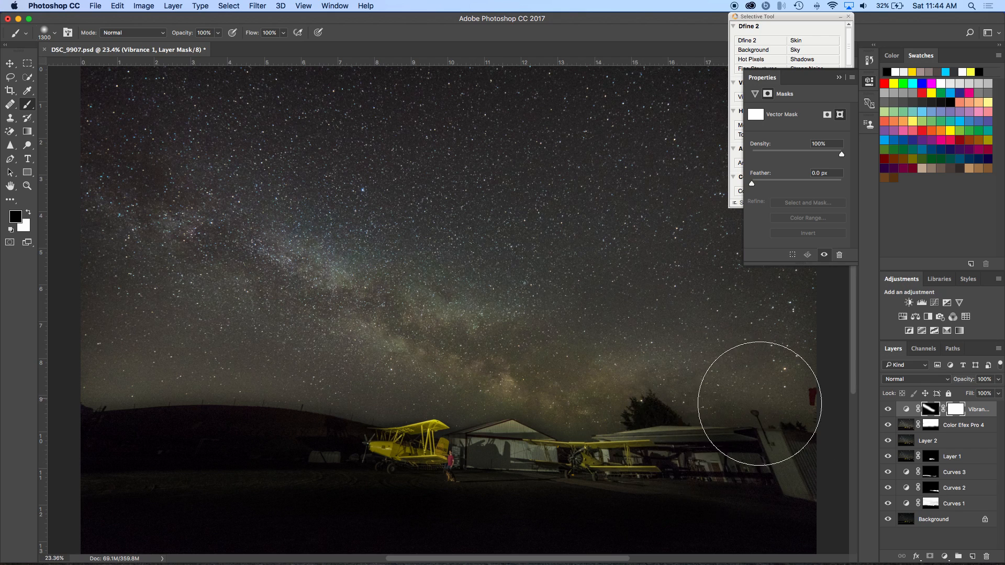
{"action": "left_click", "coordinate": [958, 415]}
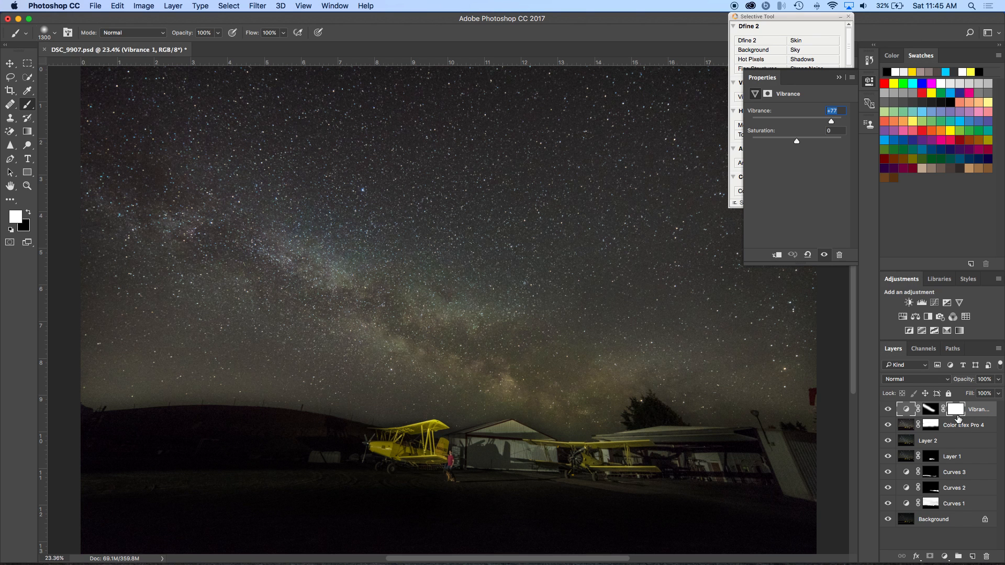
{"action": "key", "text": "super+alt+shift+e"}
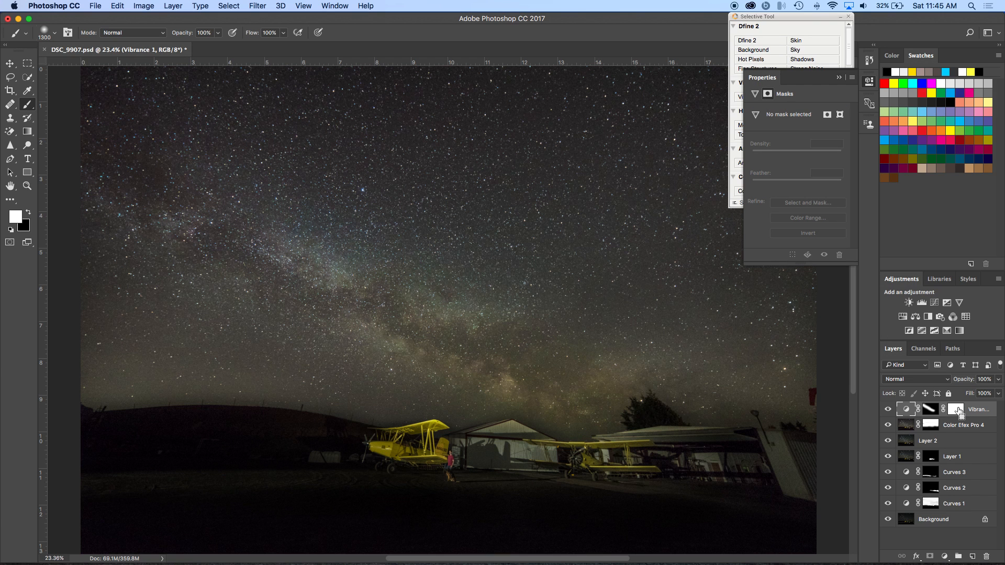
{"action": "mouse_move", "coordinate": [662, 564]}
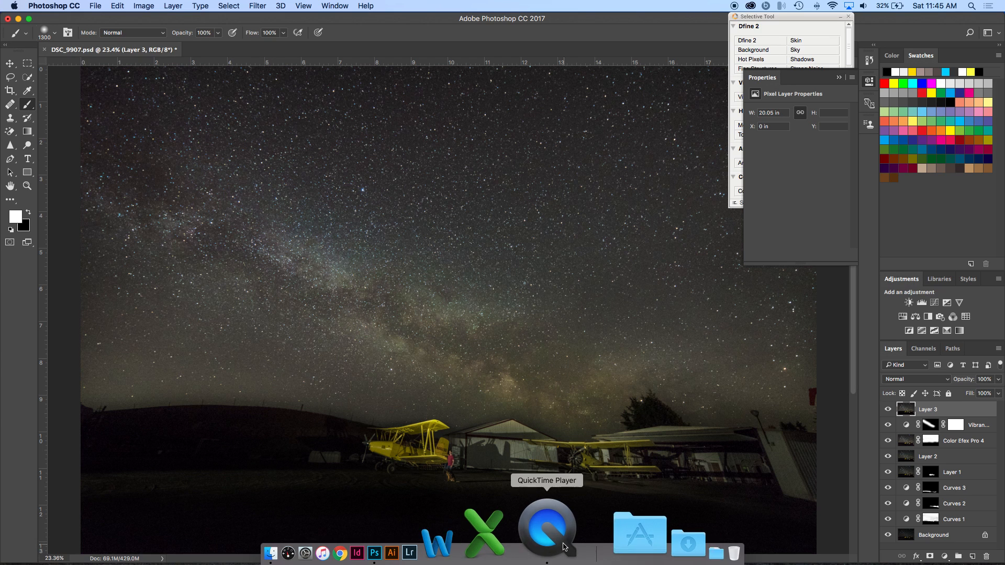
{"action": "right_click", "coordinate": [561, 545]}
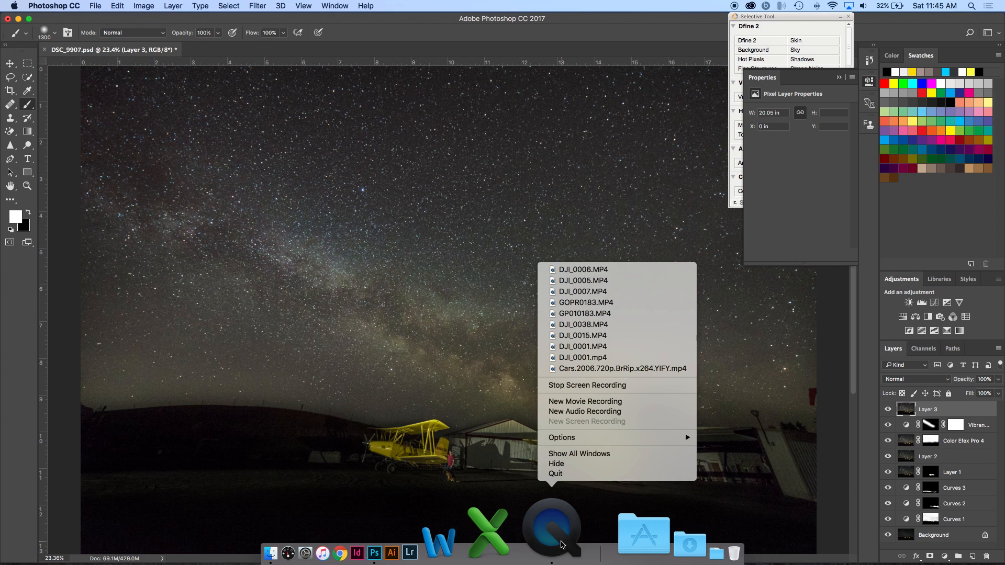